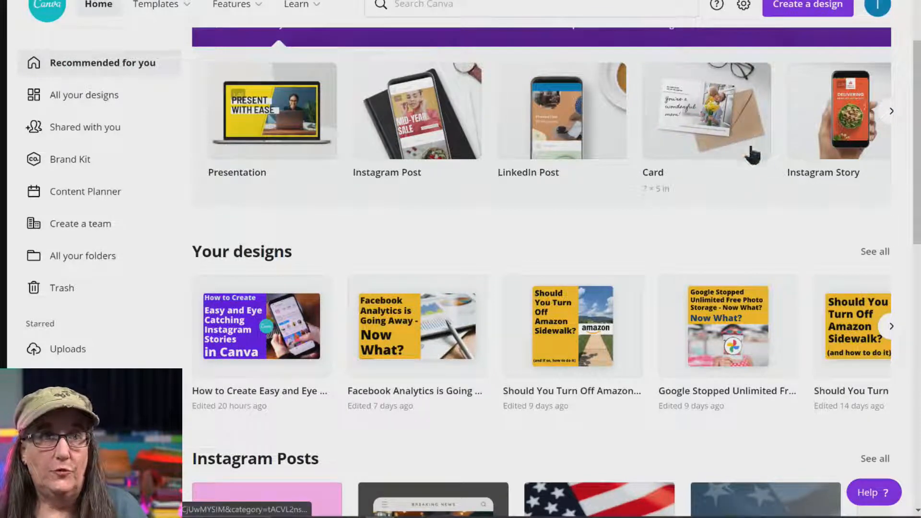
Search the design types for "inst" and create a blank Instagram Story design.
scroll(767, 160, "up", 1)
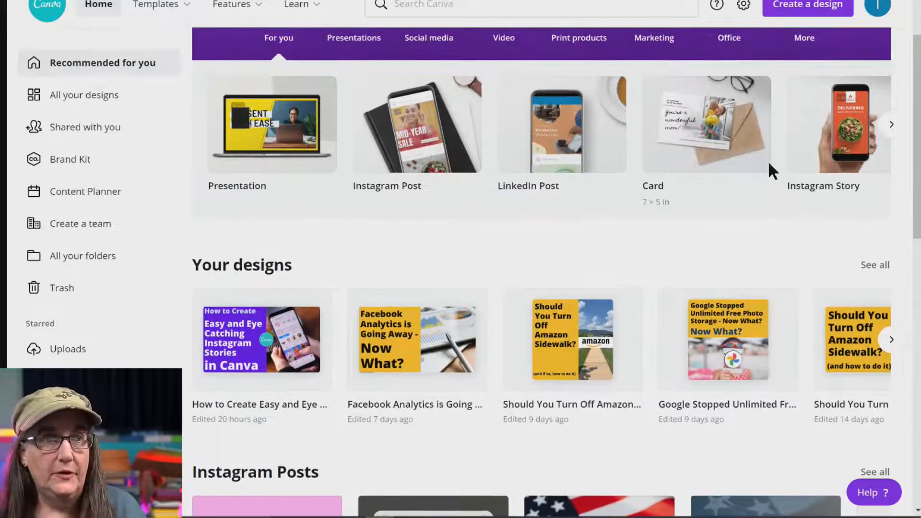
scroll(769, 164, "down", 1)
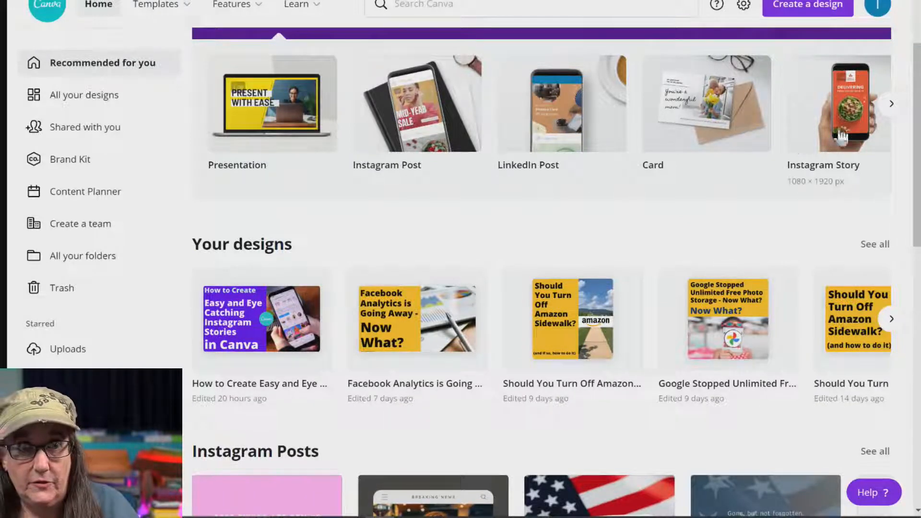
left_click(557, 14)
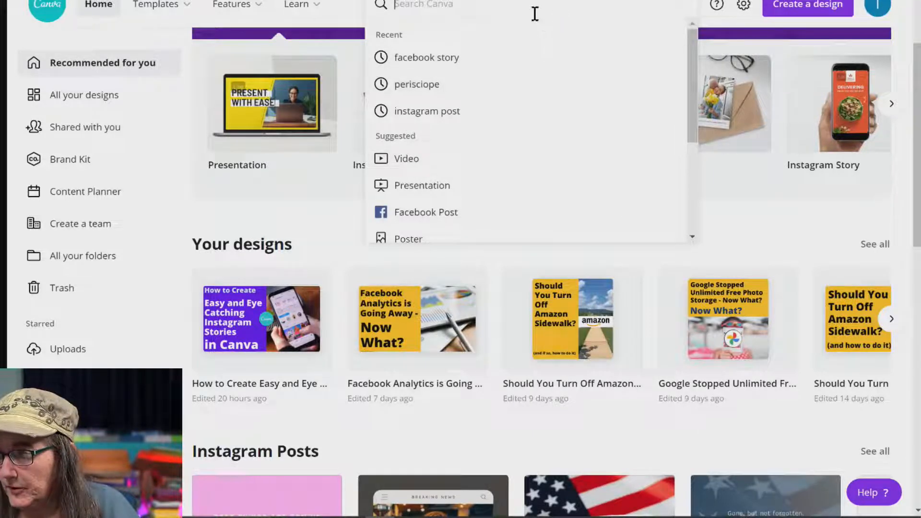
type("in")
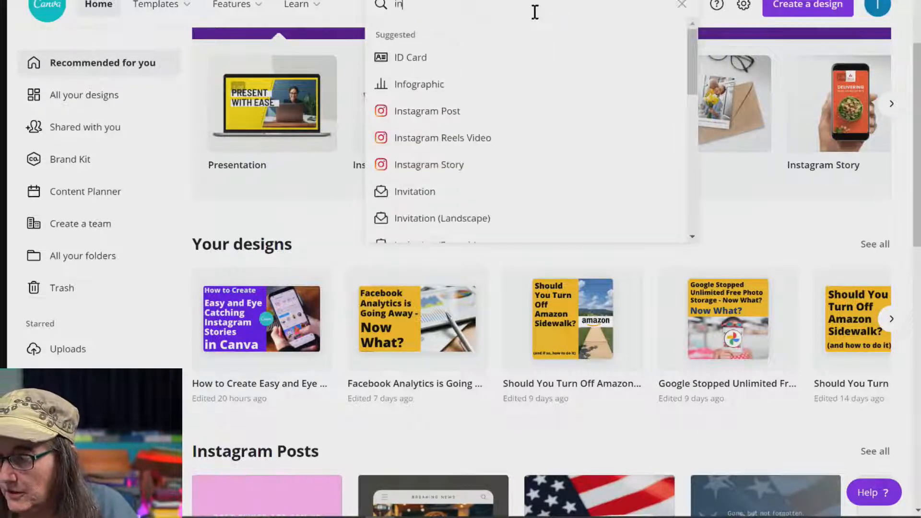
type("st")
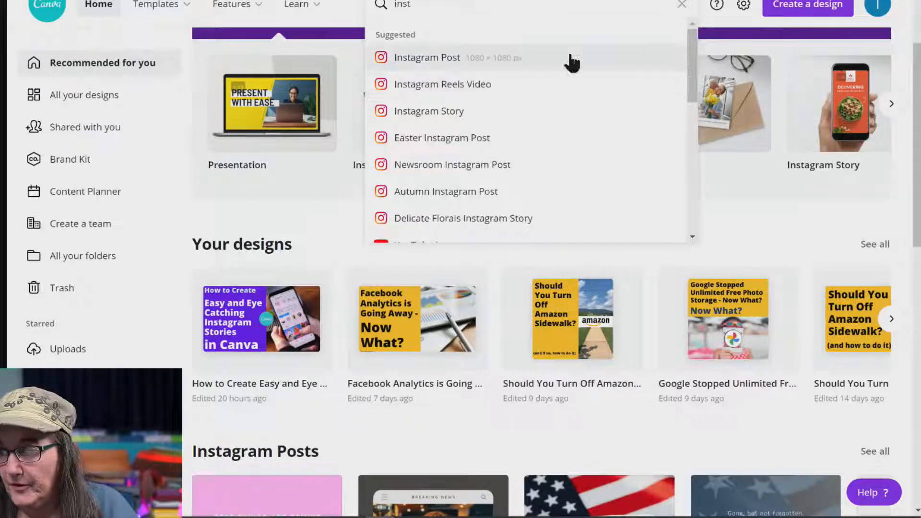
left_click(842, 110)
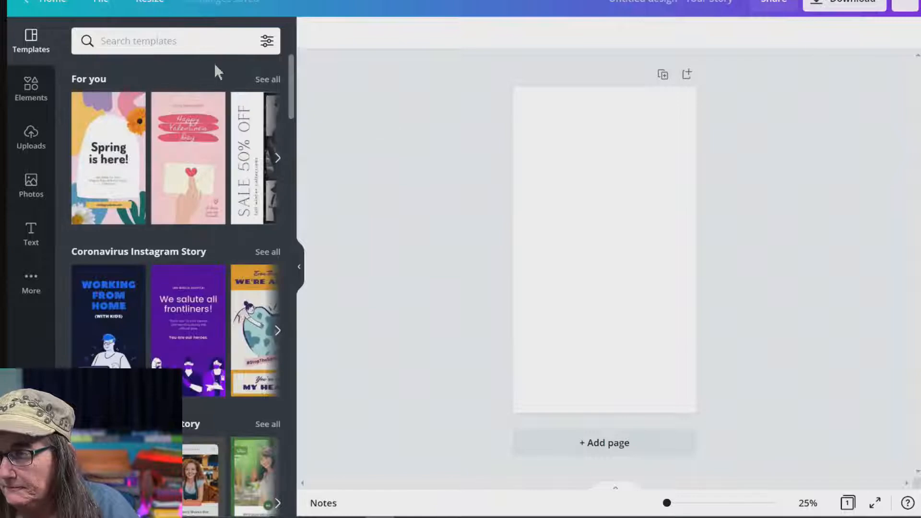
Browse the Instagram Story templates and apply the "Go Ahead! Ask Me Anything" quiz template to the blank page.
left_click(64, 2)
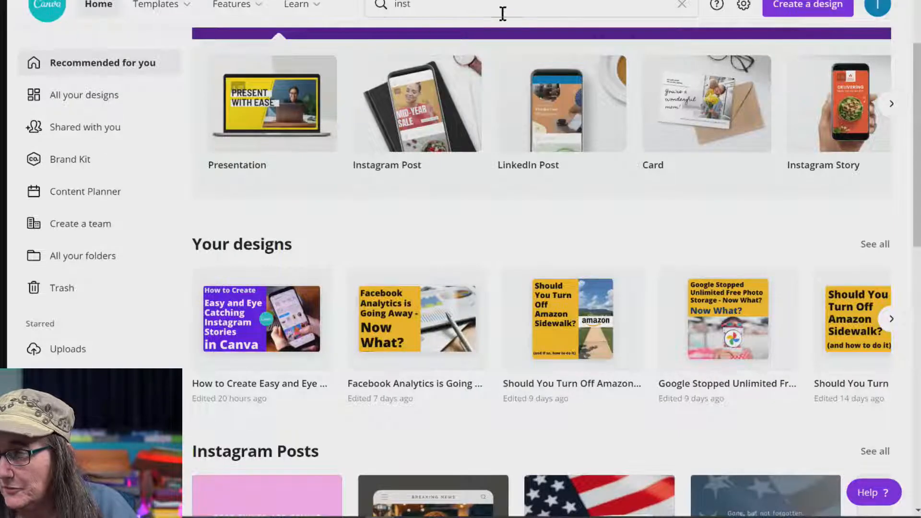
left_click(497, 11)
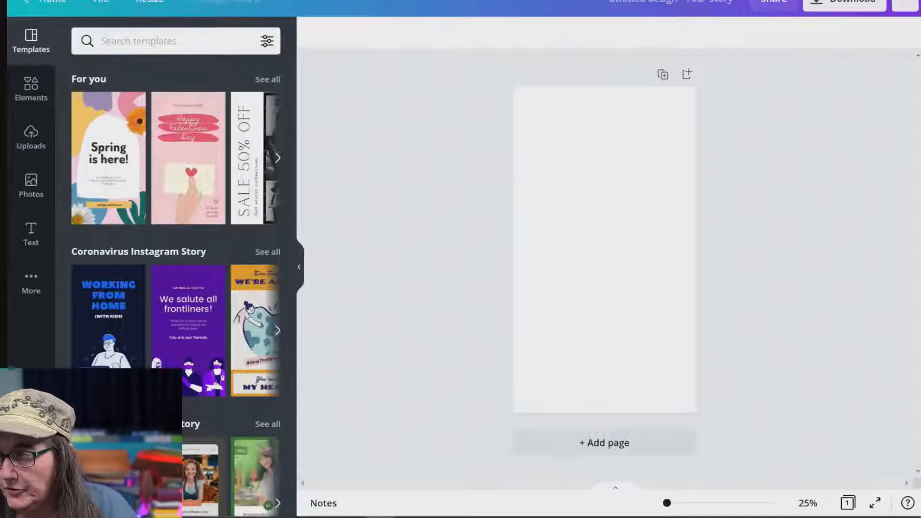
scroll(175, 213, "down", 2)
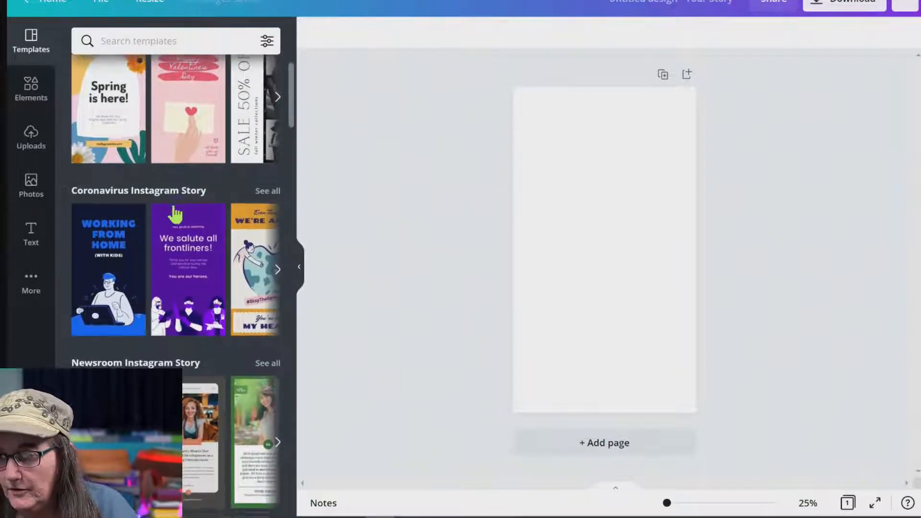
scroll(181, 222, "up", 1)
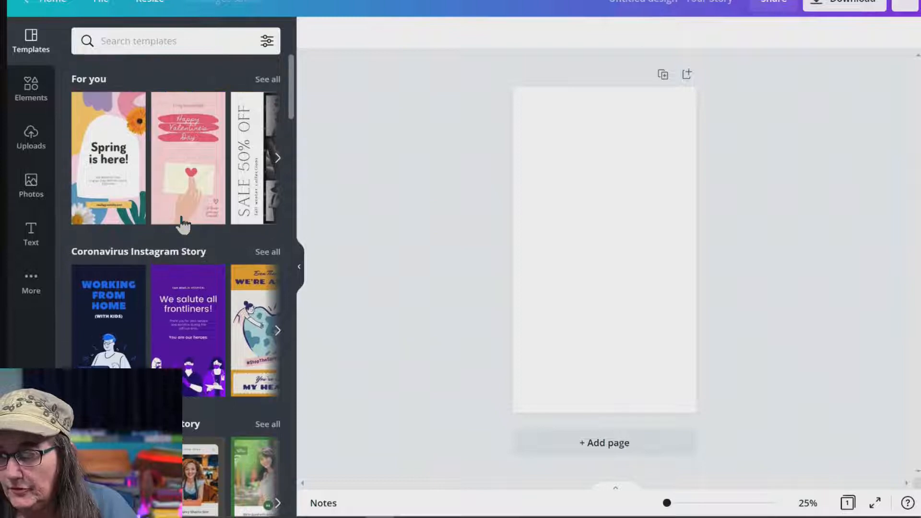
scroll(181, 220, "down", 5)
scroll(181, 220, "down", 8)
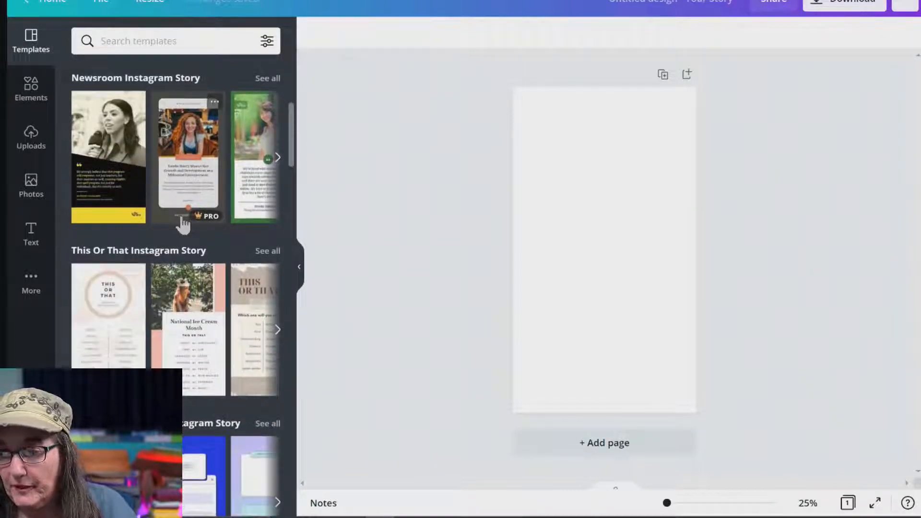
scroll(136, 244, "down", 4)
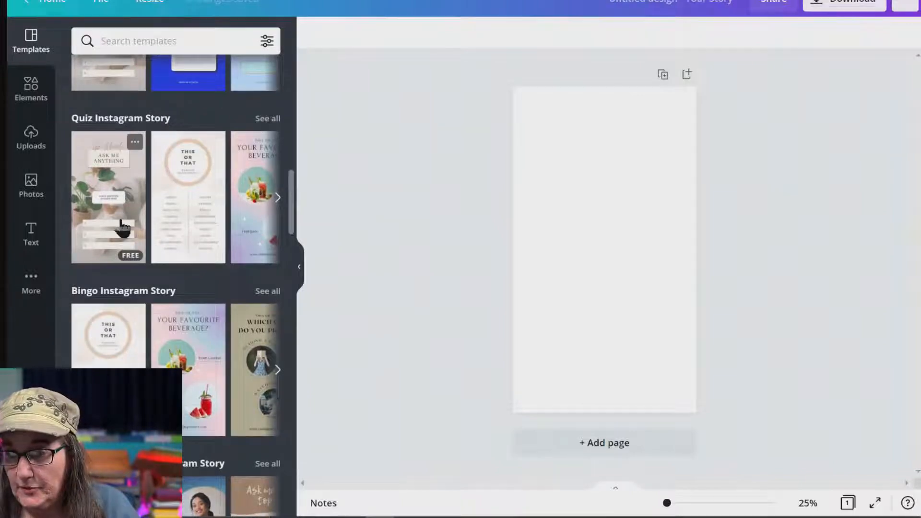
left_click(116, 230)
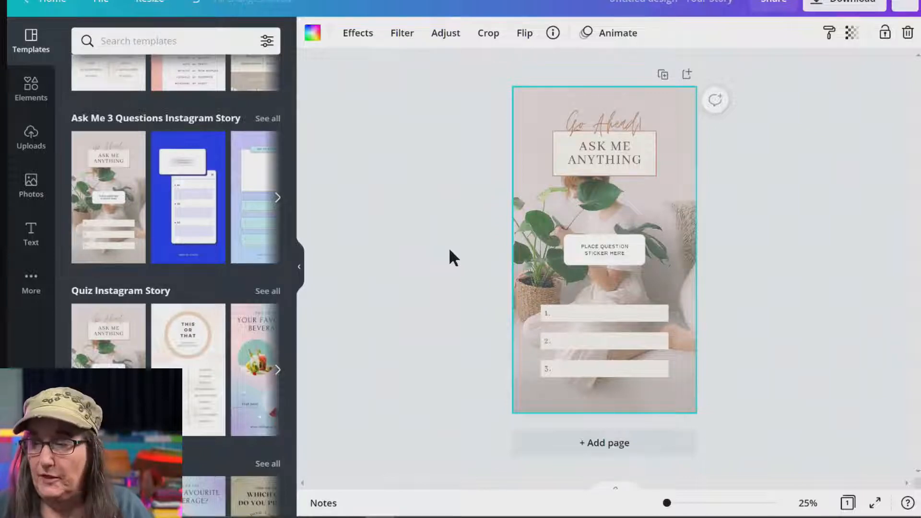
scroll(195, 247, "down", 7)
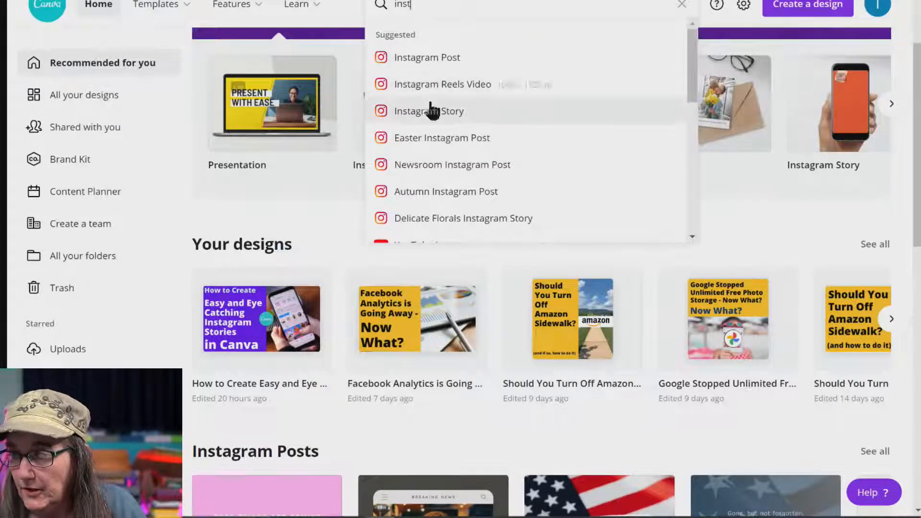
Clear the home page search and open the suggested Instagram Story template gallery.
key("BackSpace")
key("BackSpace")
key("BackSpace")
key("BackSpace")
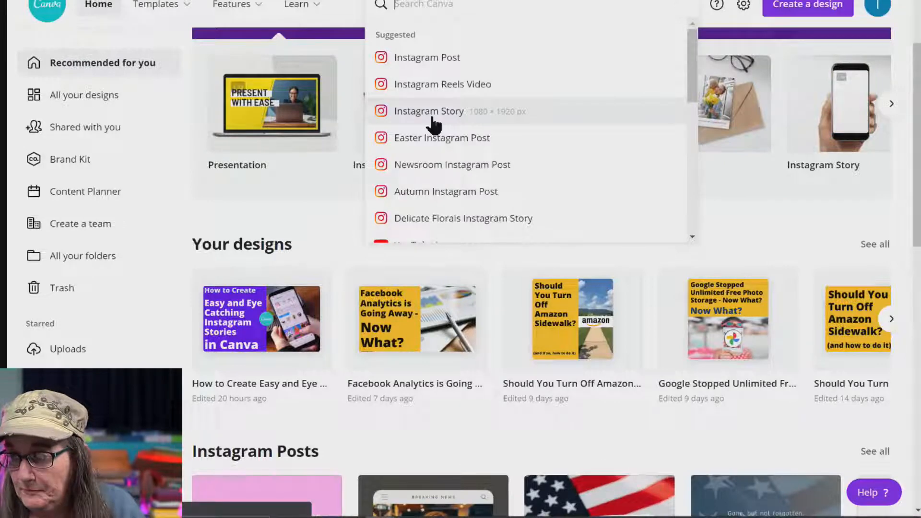
left_click(432, 119)
Open the animated yellow "You're free to be different" template from the gallery and preview its animation.
scroll(512, 111, "down", 2)
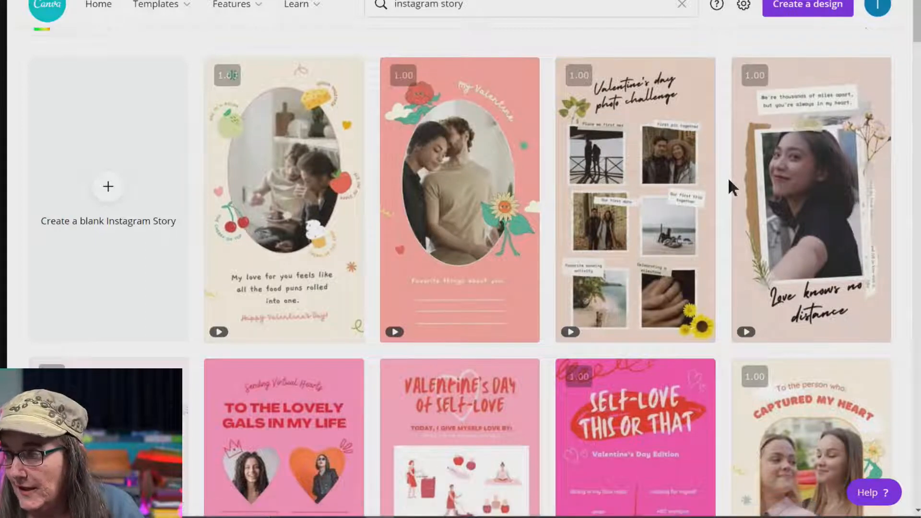
scroll(728, 184, "down", 3)
scroll(726, 177, "down", 5)
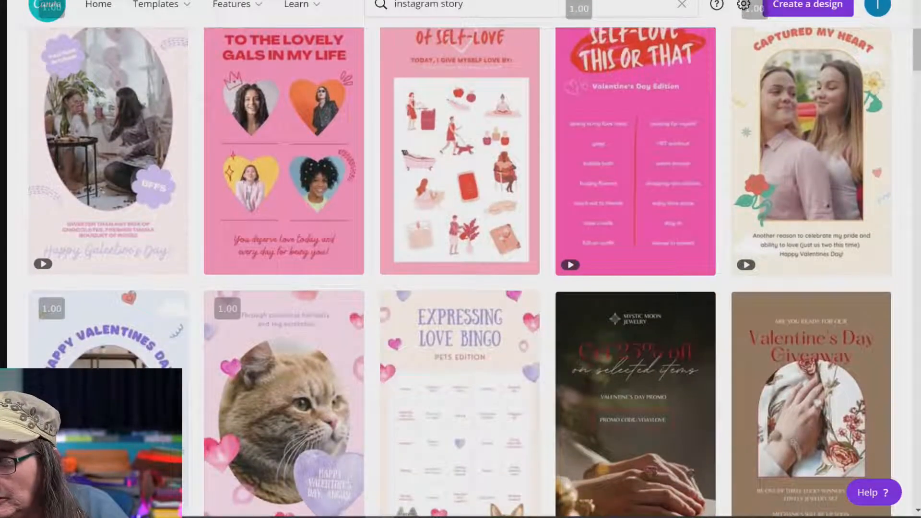
scroll(474, 272, "down", 15)
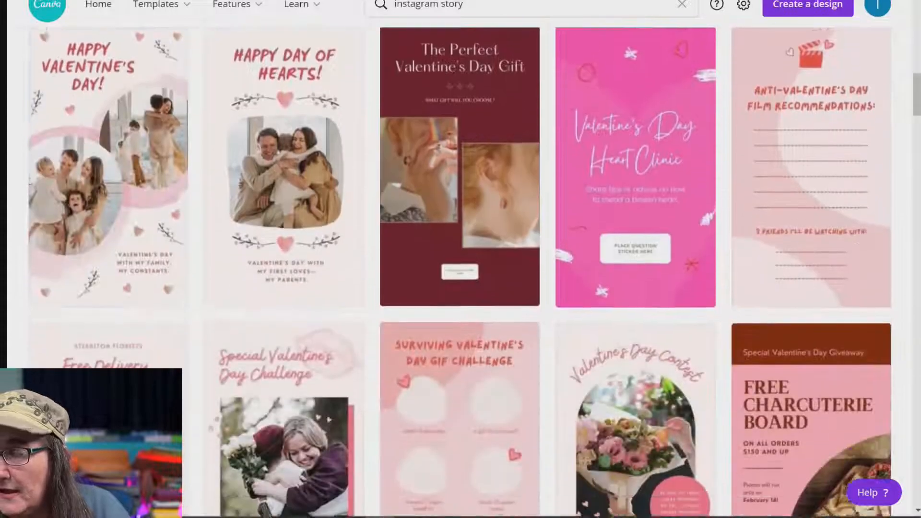
scroll(475, 272, "down", 9)
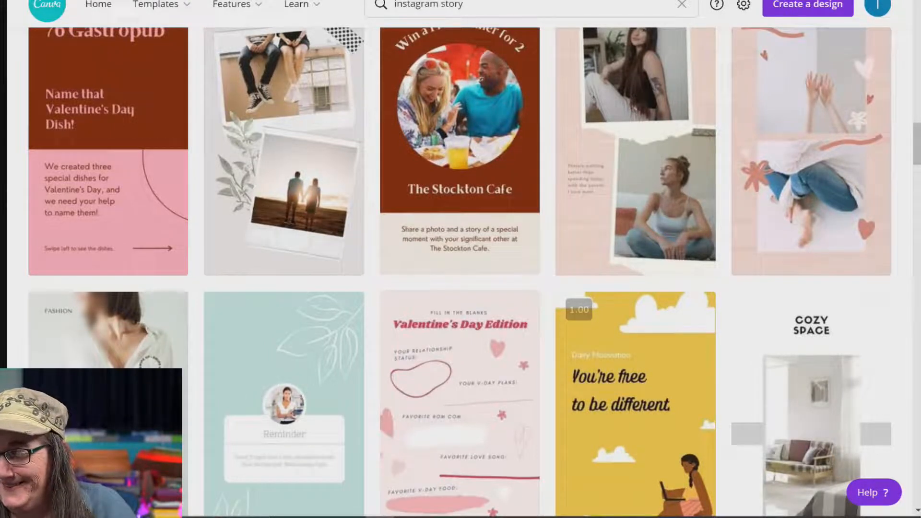
scroll(459, 272, "down", 6)
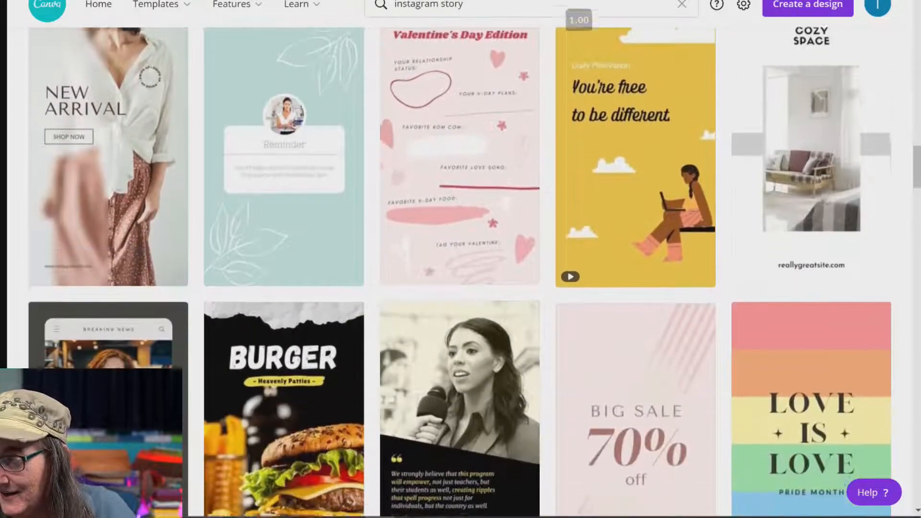
scroll(460, 272, "up", 2)
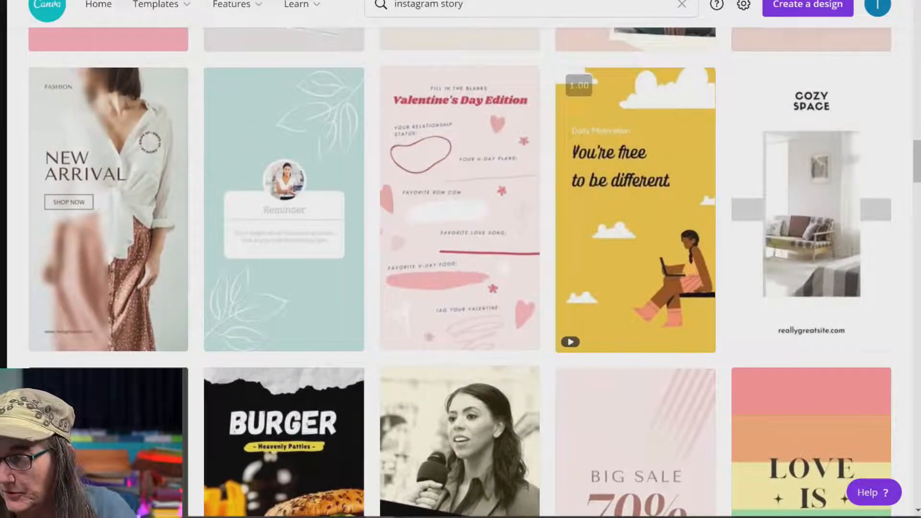
left_click(636, 210)
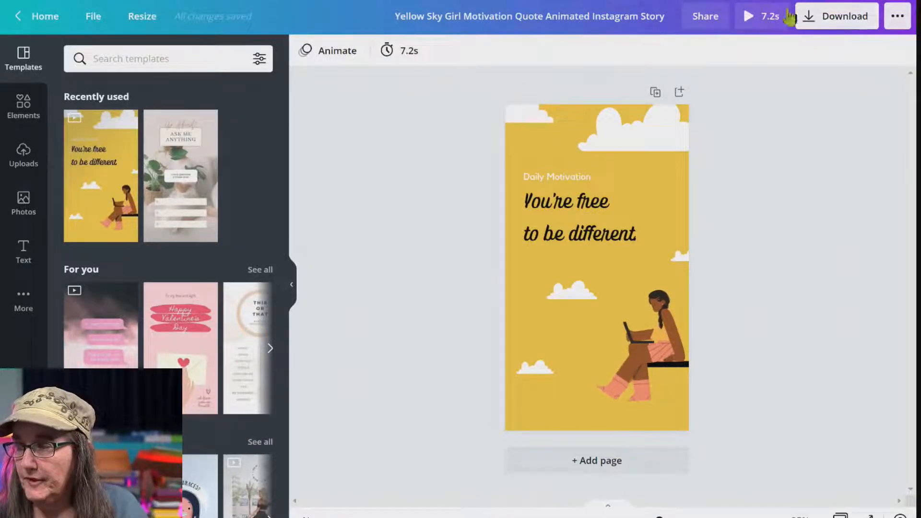
left_click(759, 20)
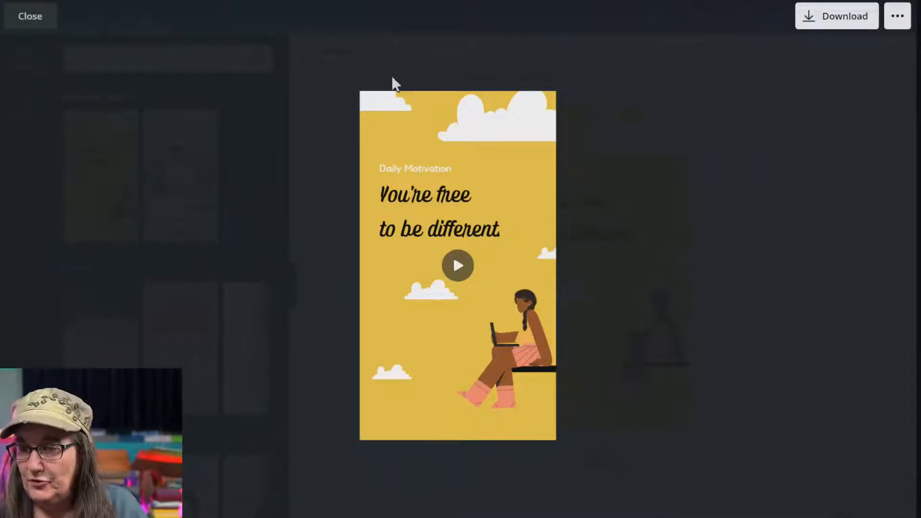
left_click(38, 18)
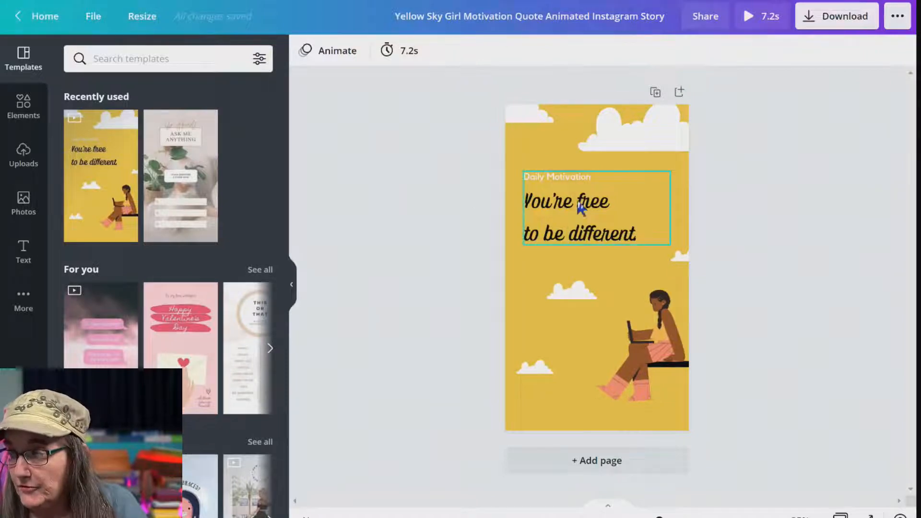
Change the story's yellow background to light blue from the default colors.
left_click(559, 154)
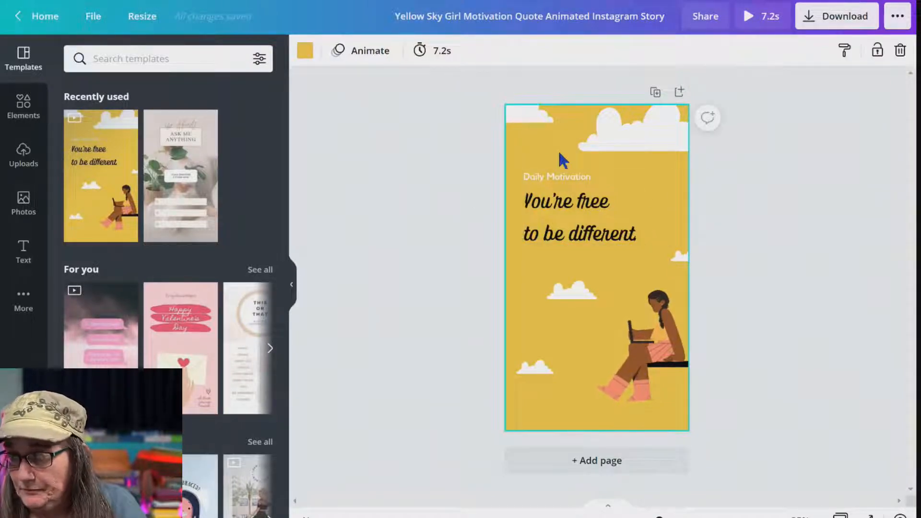
left_click(305, 51)
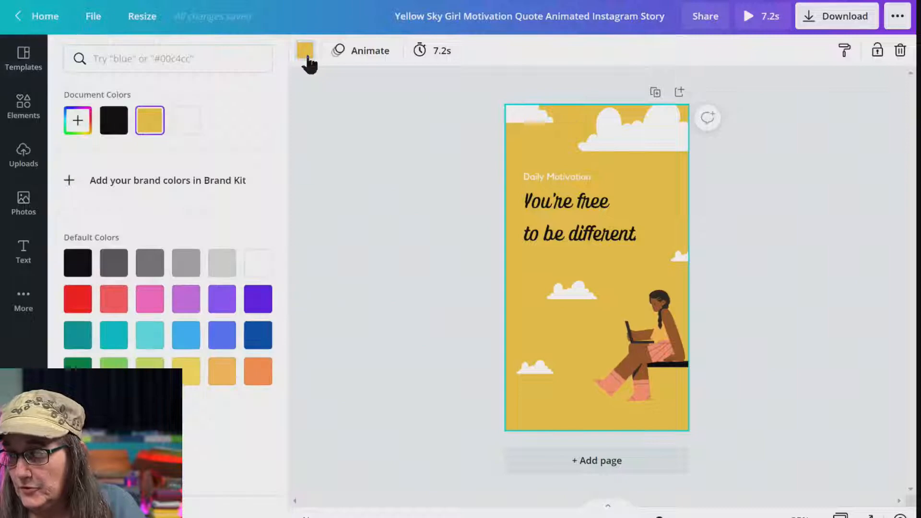
left_click(186, 338)
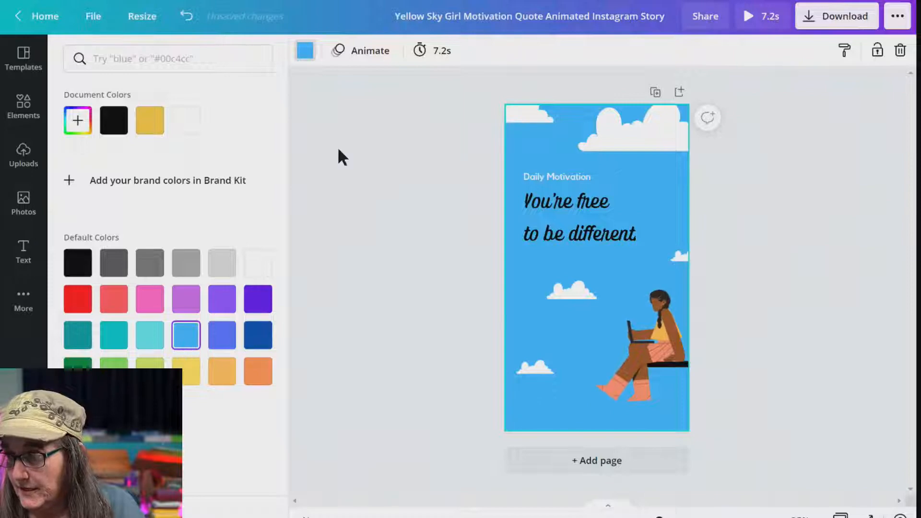
left_click(306, 52)
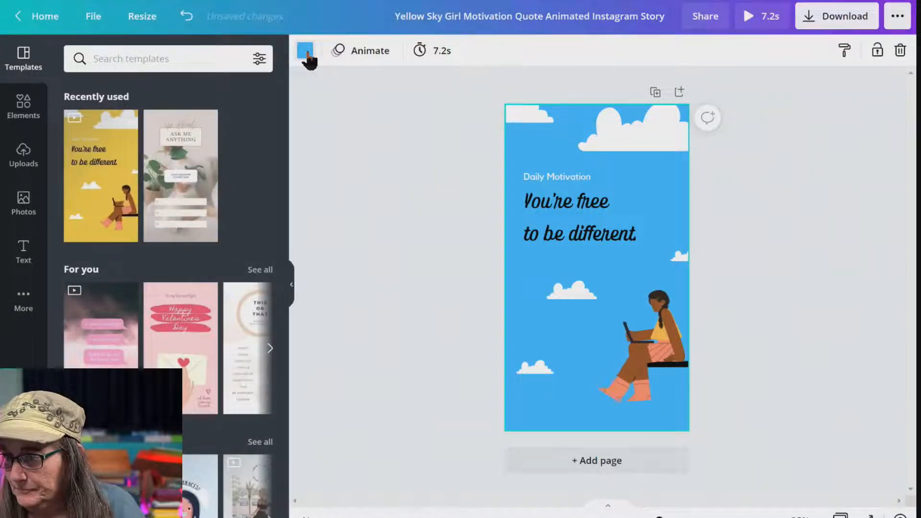
Recolor the large cloud above the text and the small cloud below it light gray.
left_click(628, 152)
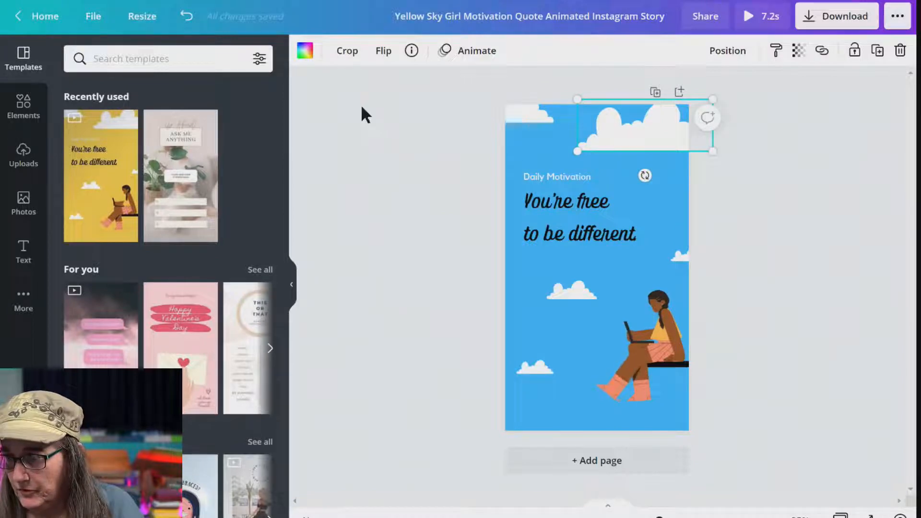
left_click(305, 51)
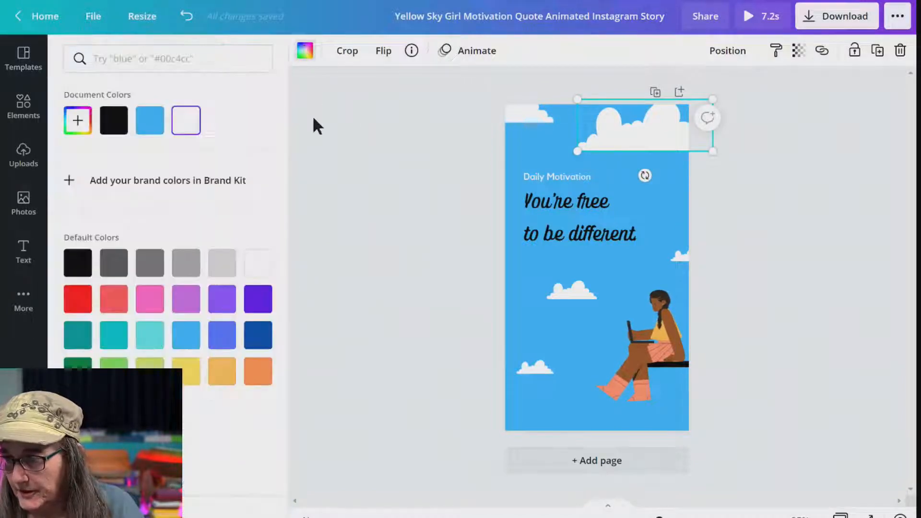
left_click(230, 267)
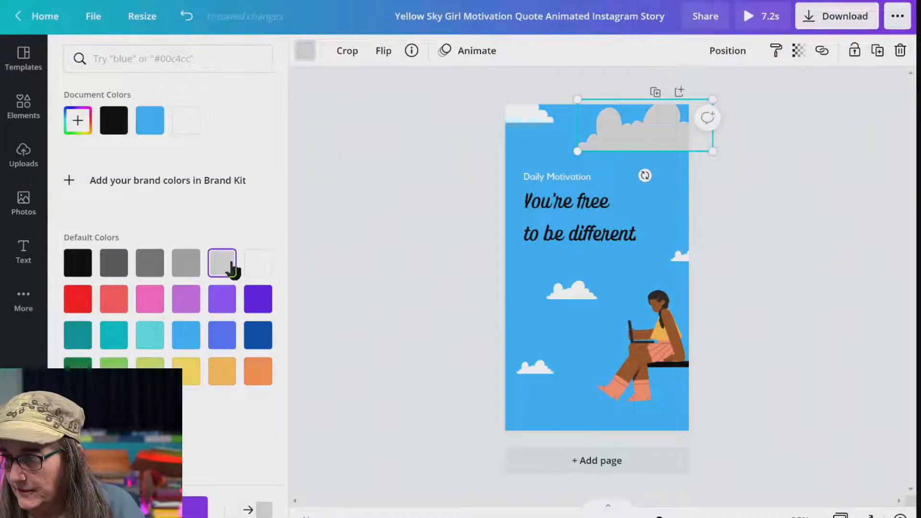
left_click(571, 289)
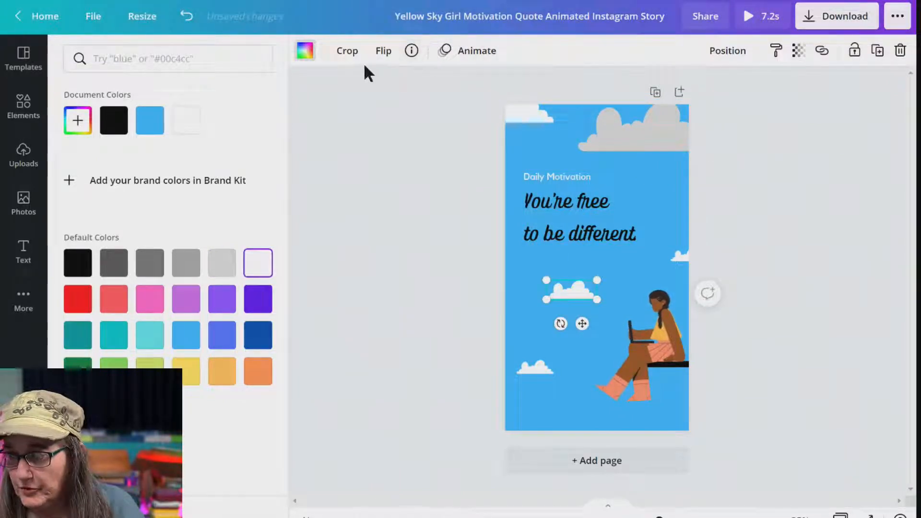
left_click(229, 267)
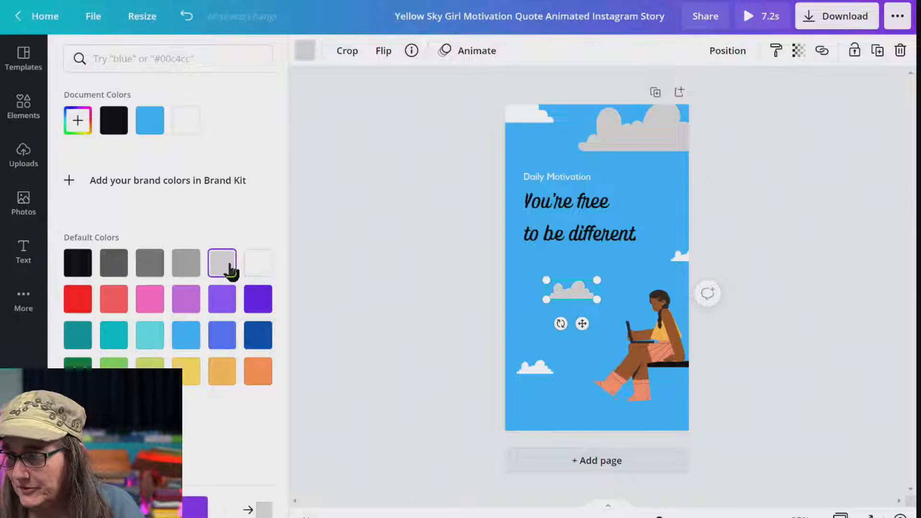
left_click(403, 239)
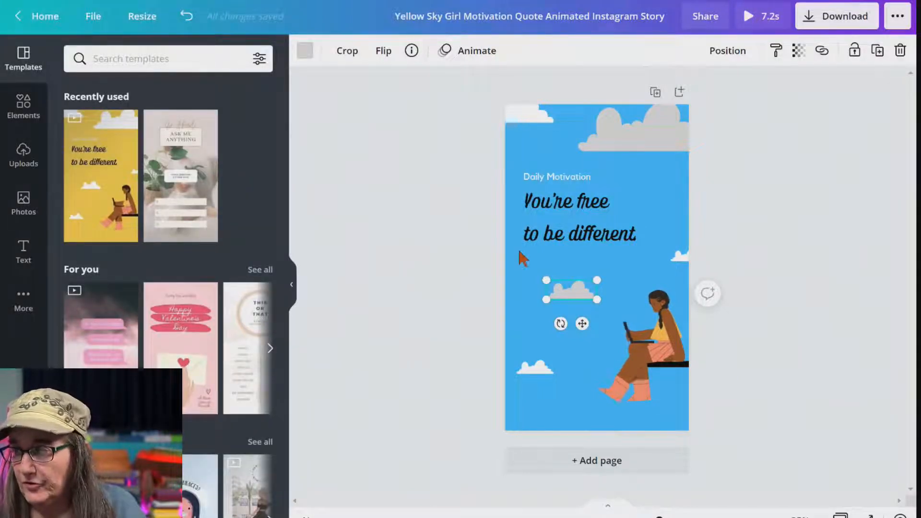
Replace the main quote text with "It's Not Easy Being Green...".
left_click(559, 183)
left_click(558, 183)
left_click(559, 182)
left_click(569, 216)
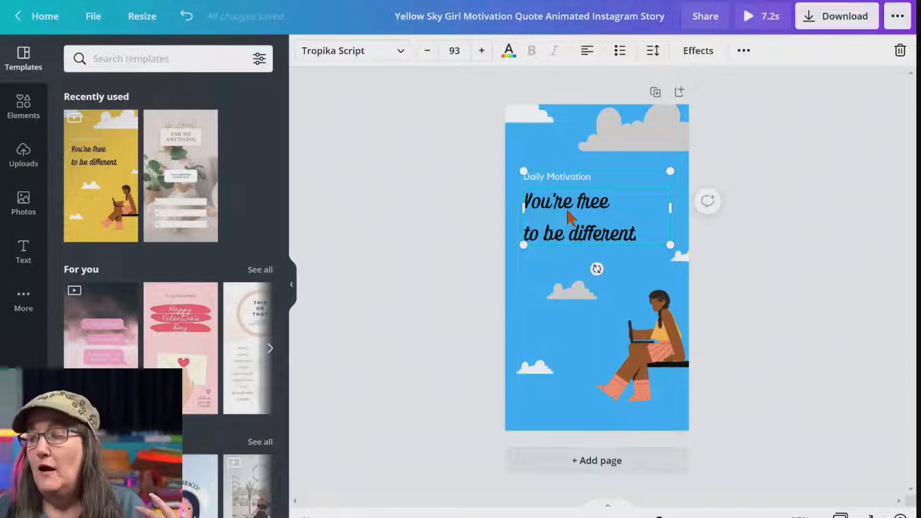
double_click(638, 240)
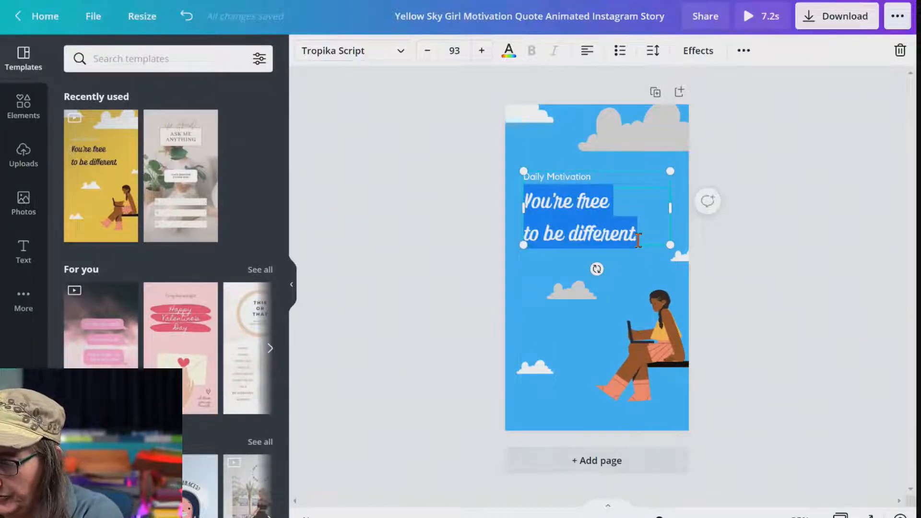
type("It'd")
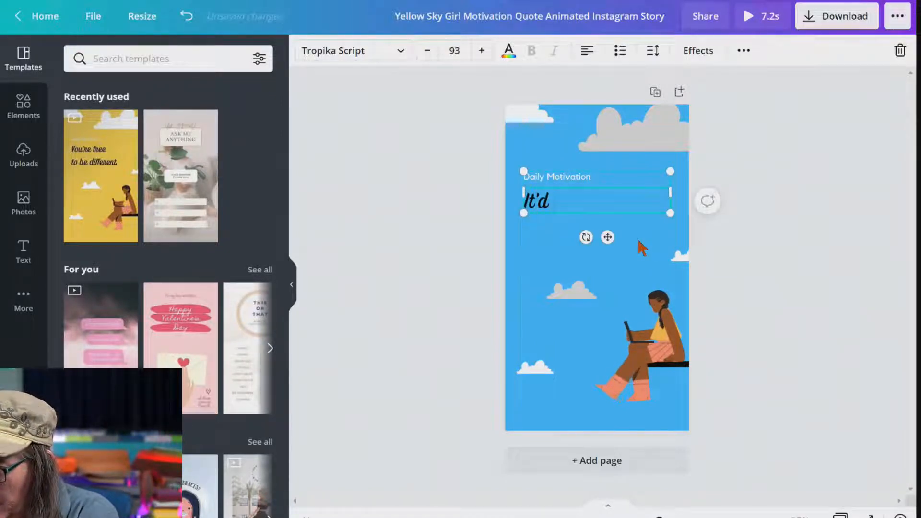
key("BackSpace")
type("s")
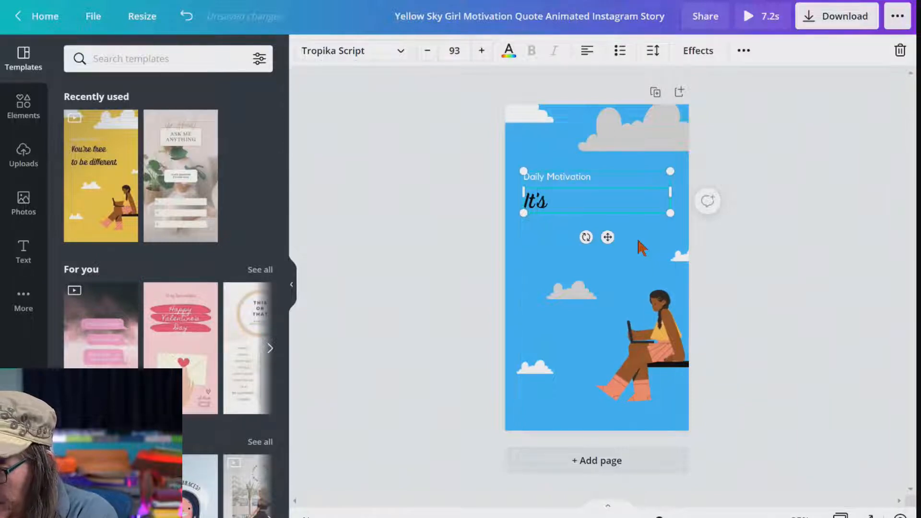
type(" Not Easy Being")
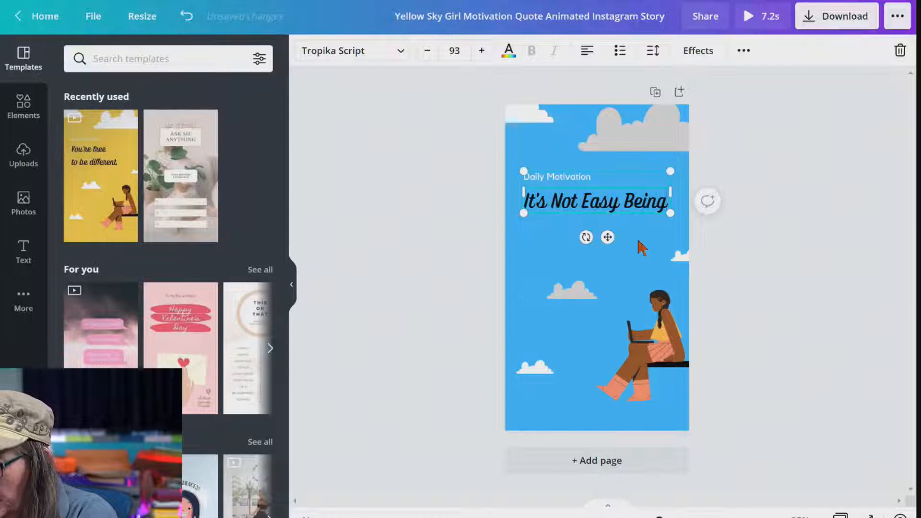
type(" Green...")
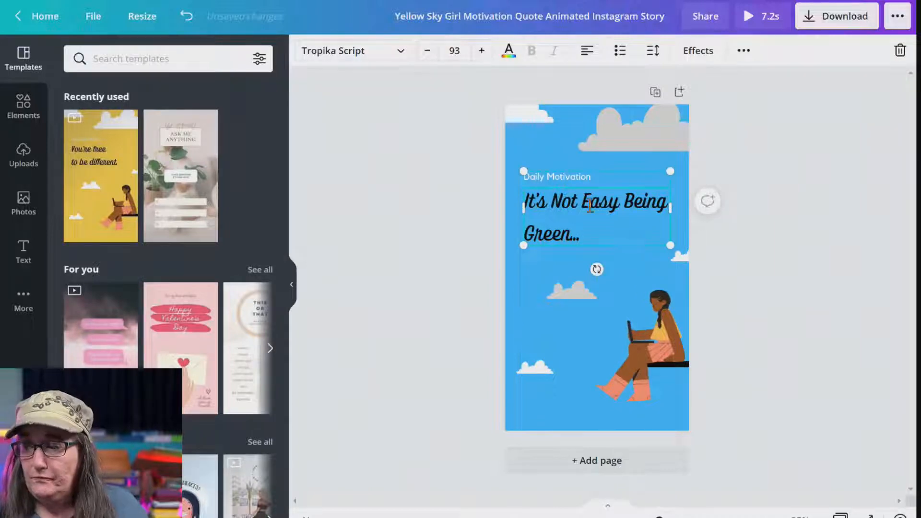
Change the small "Daily Motivation" heading above the quote to "Quote of the Day".
left_click(571, 189)
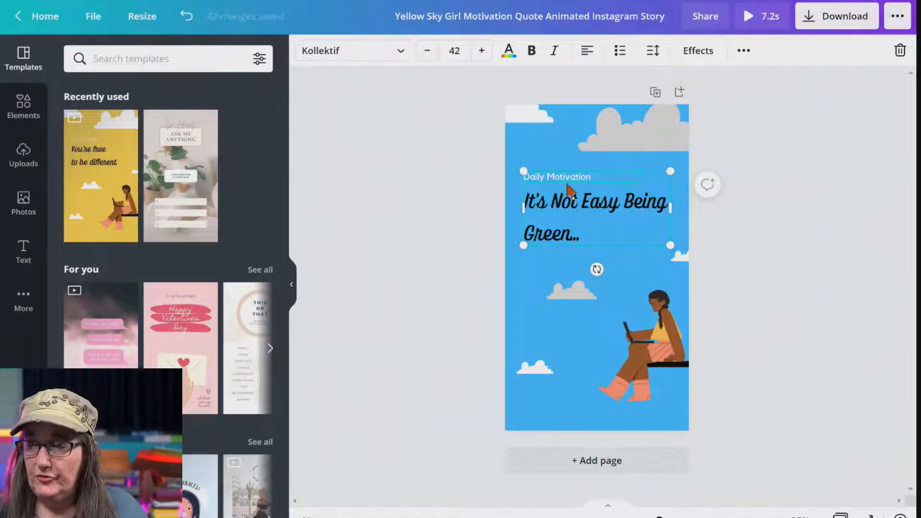
left_click(558, 177)
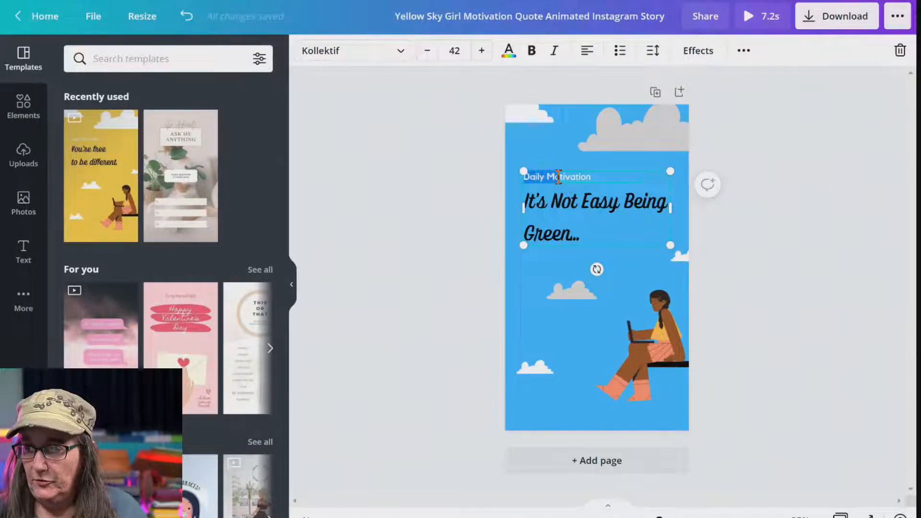
left_click(603, 175)
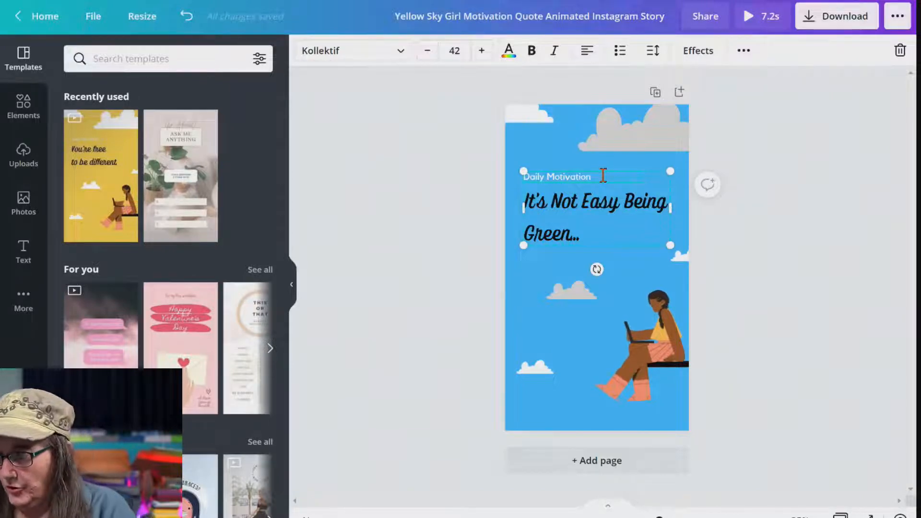
double_click(603, 176)
key("BackSpace")
key("BackSpace")
key("BackSpace")
key("BackSpace")
key("BackSpace")
key("BackSpace")
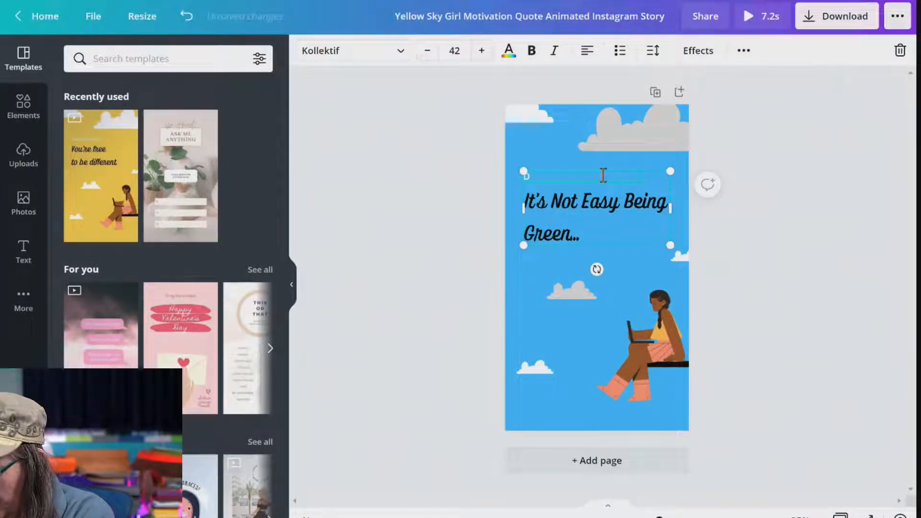
type("Qui")
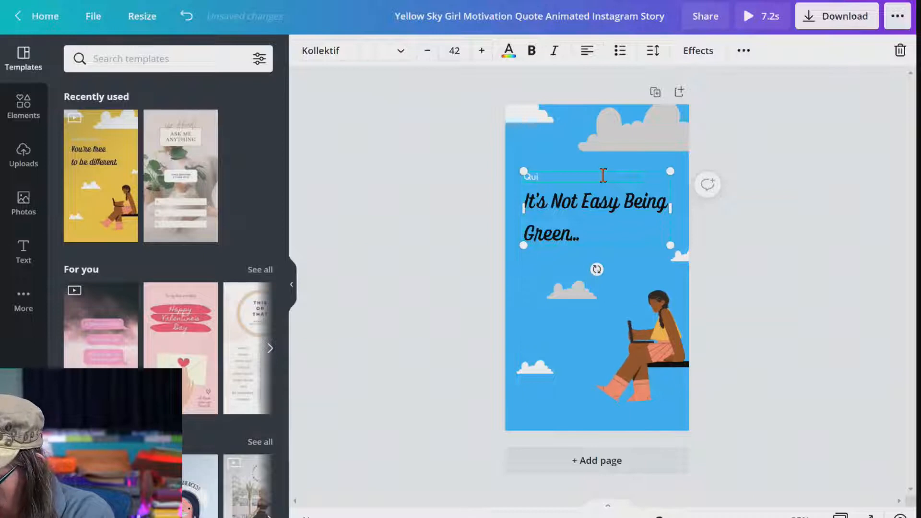
type("te of the Da")
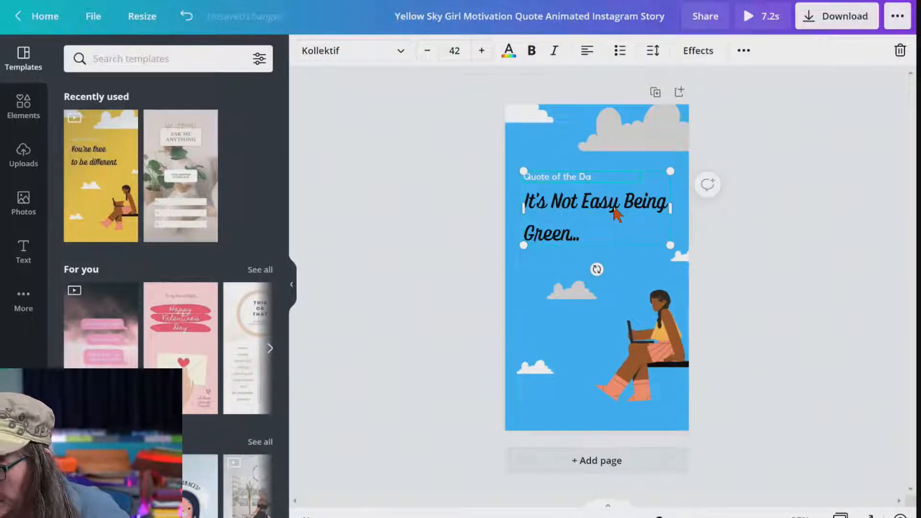
Add the attribution "~Kermit the Frog" on its own line directly beneath the quote, without a blank line between them.
left_click(610, 242)
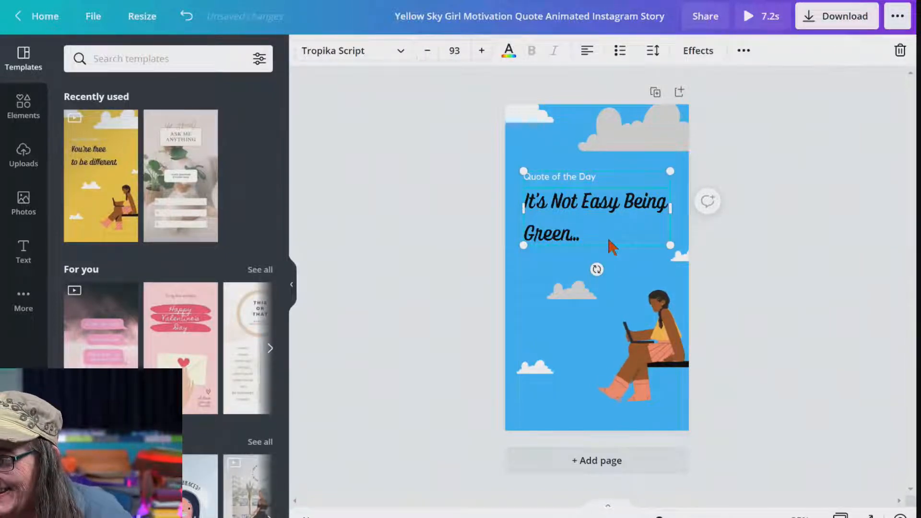
left_click(608, 240)
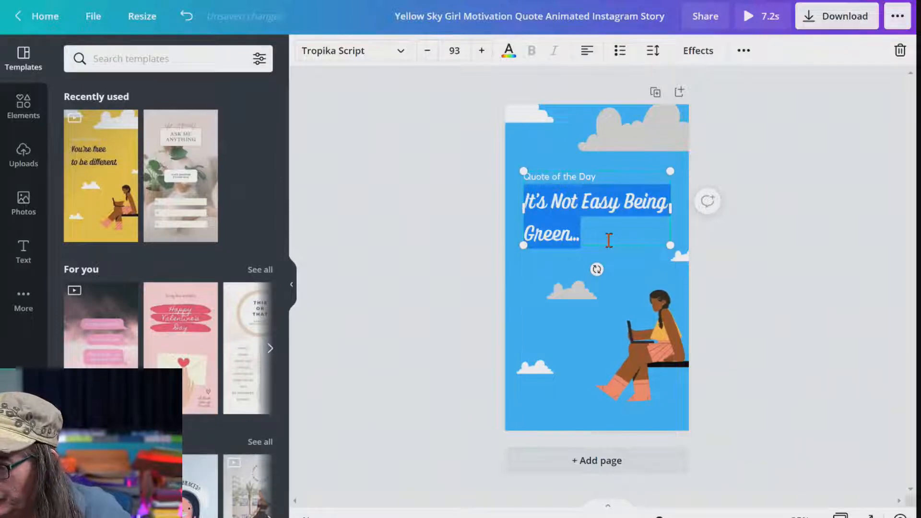
left_click(608, 239)
key("Return")
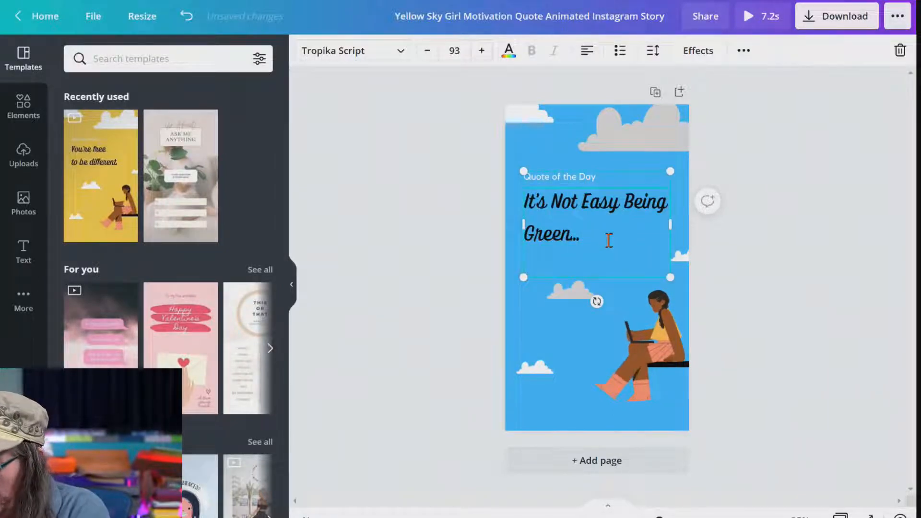
key("Return")
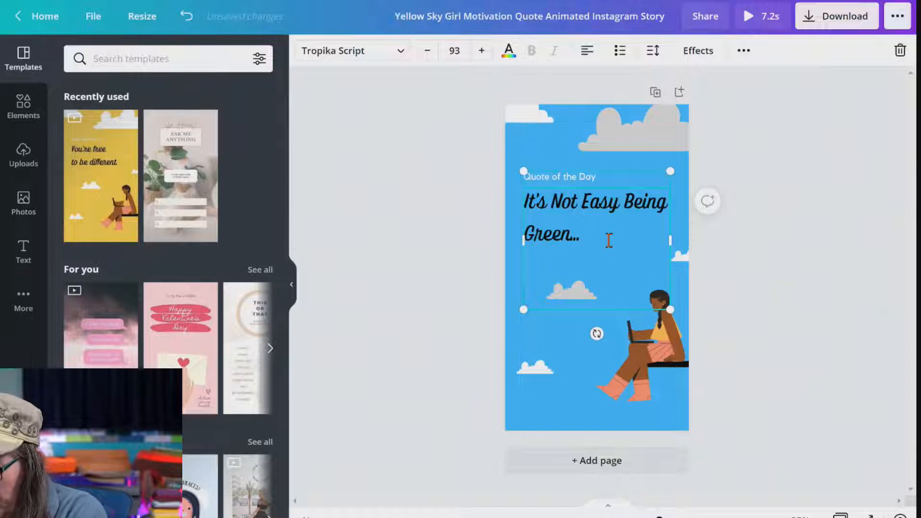
type("Ke")
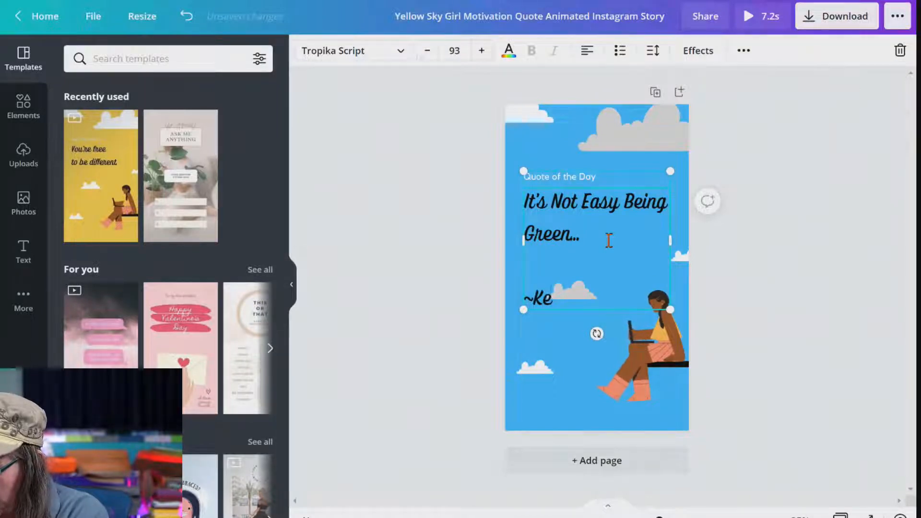
type("rmit the Frog")
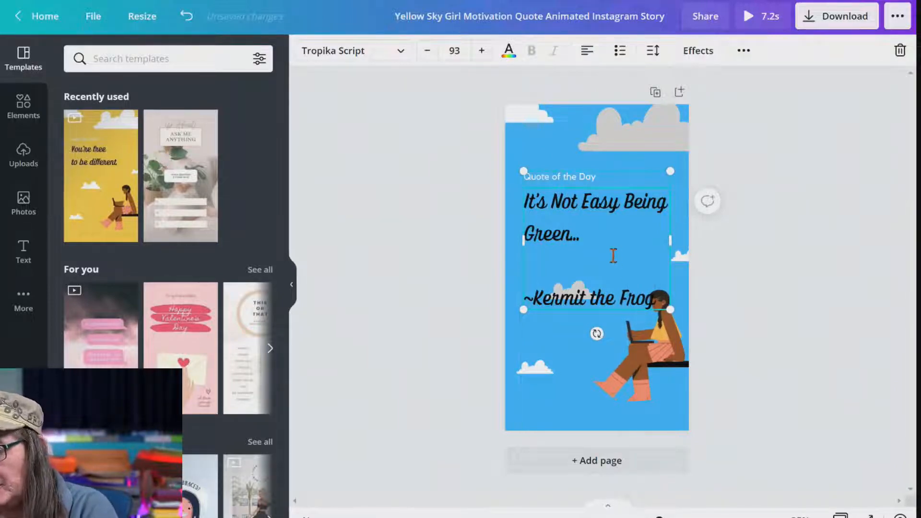
left_click(479, 235)
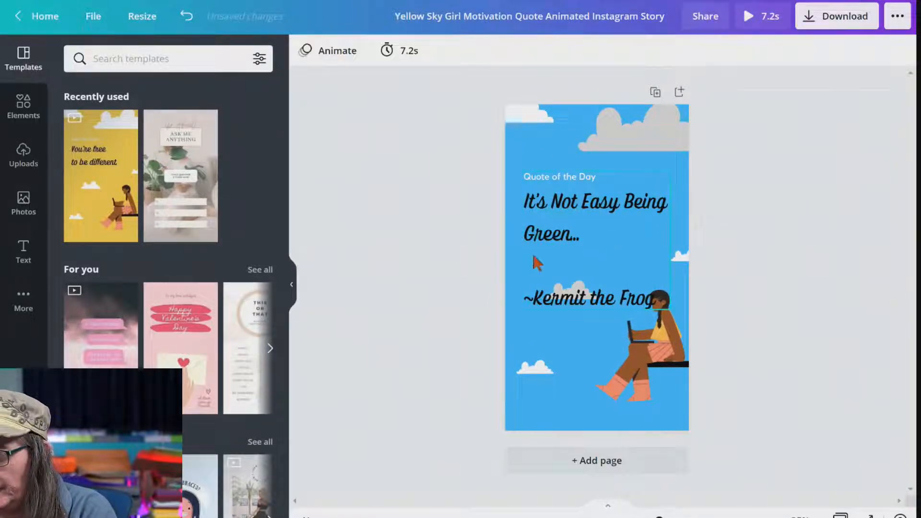
left_click(548, 261)
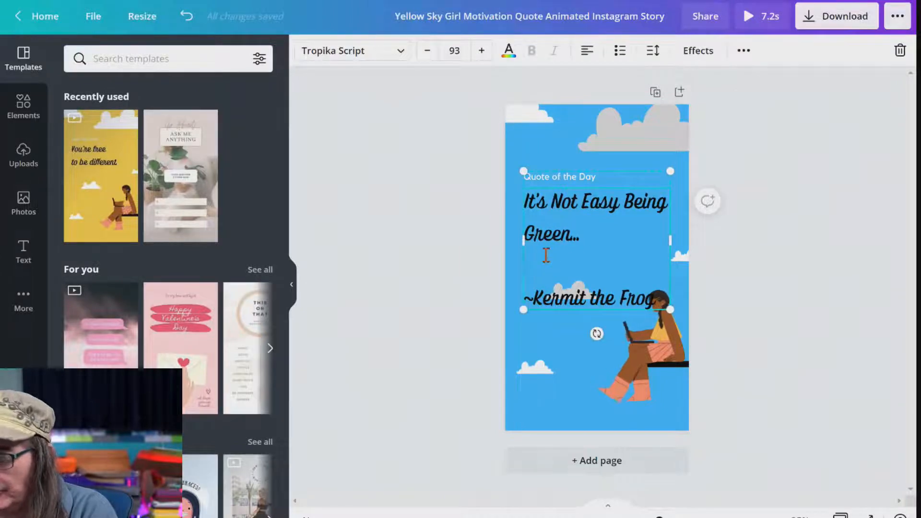
key("BackSpace")
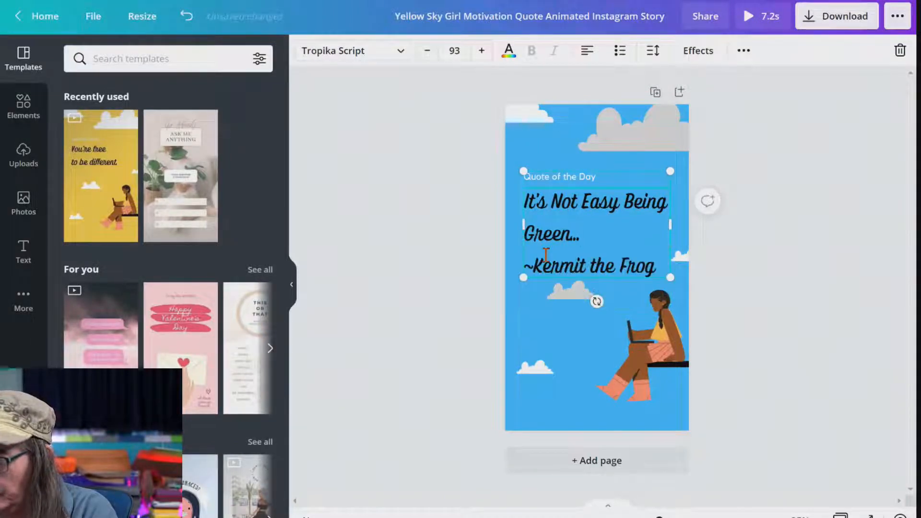
Move the heading and quote text group slightly up and to the left on the story.
left_click(567, 234)
left_click(566, 235)
left_click_drag(567, 235, 558, 218)
left_click(639, 332)
left_click_drag(640, 332, 640, 346)
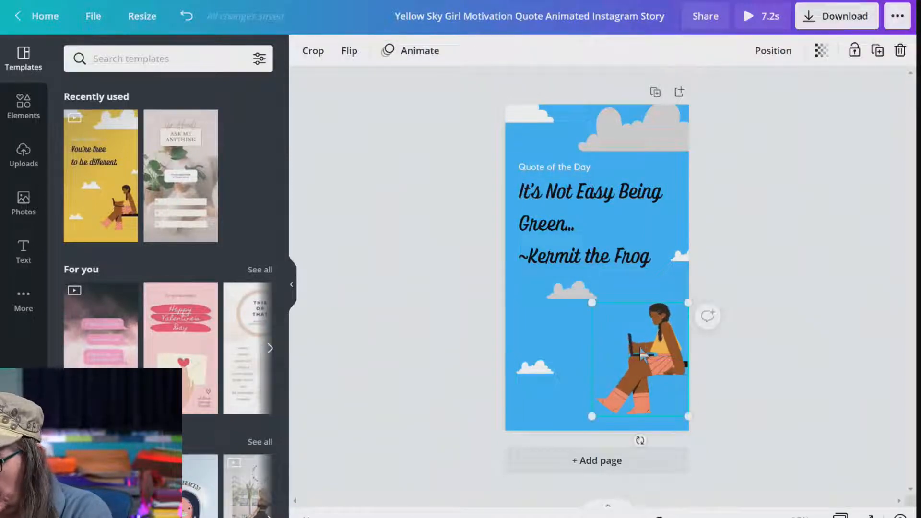
key("ctrl+z")
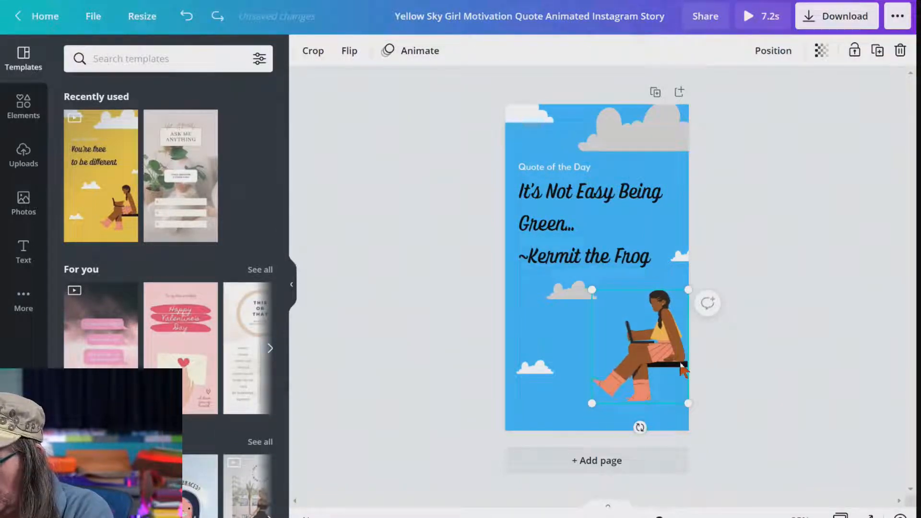
Select the seated woman together with her black ledge and move both slightly lower on the story.
left_click(739, 384)
left_click_drag(748, 387, 618, 295)
left_click_drag(633, 328, 634, 341)
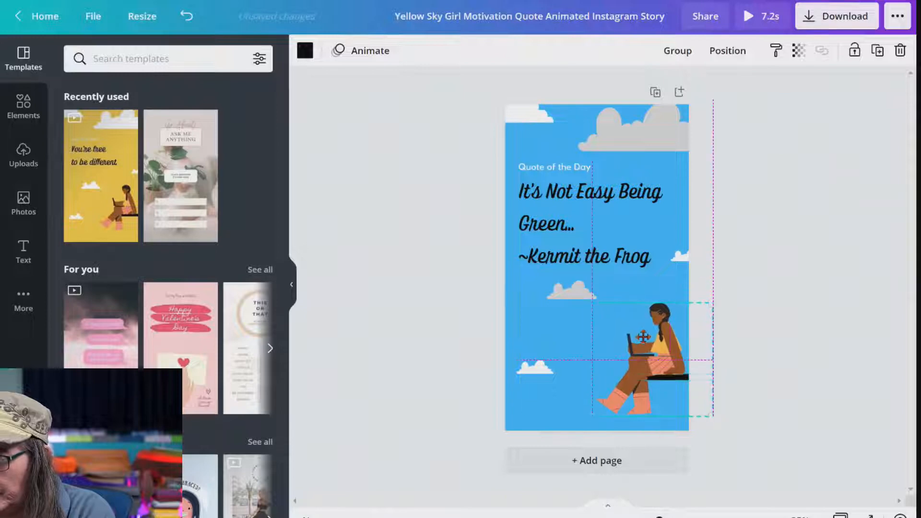
left_click(738, 287)
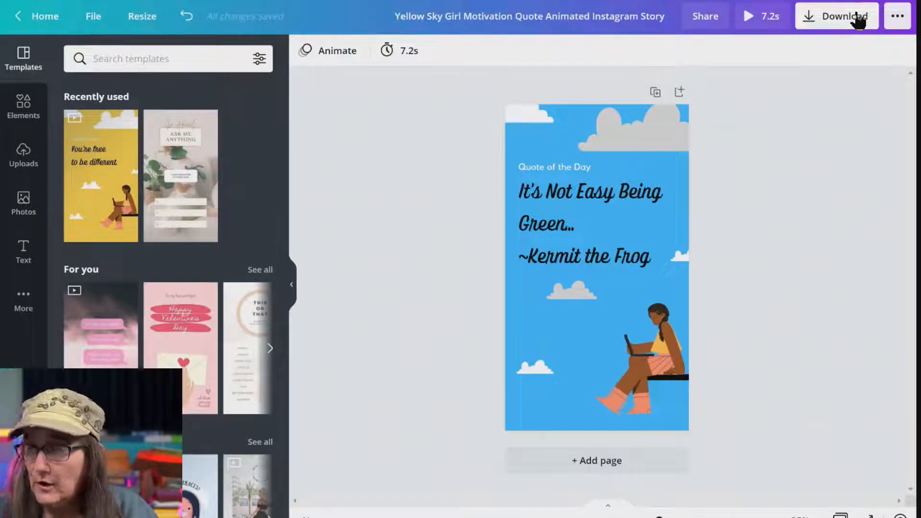
Review the post scheduling options with June 26 as the date, check the available channels, and close without scheduling.
left_click(890, 30)
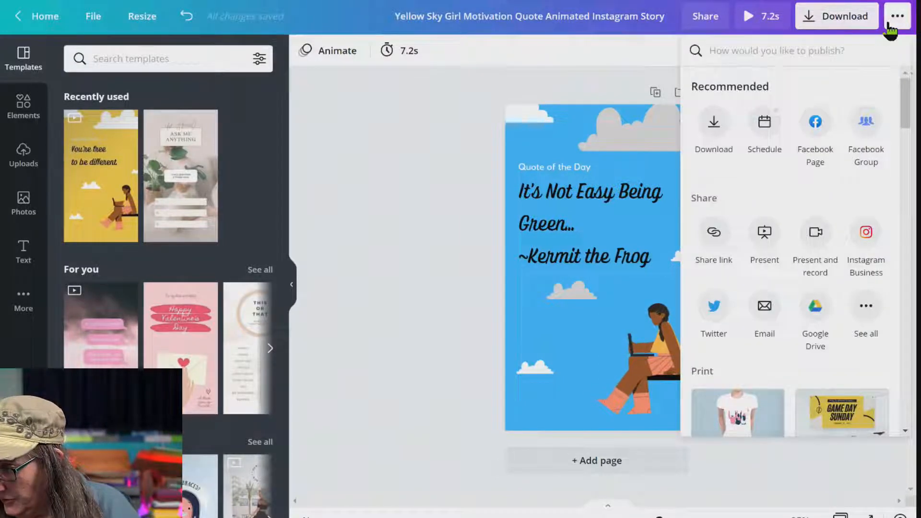
left_click(769, 131)
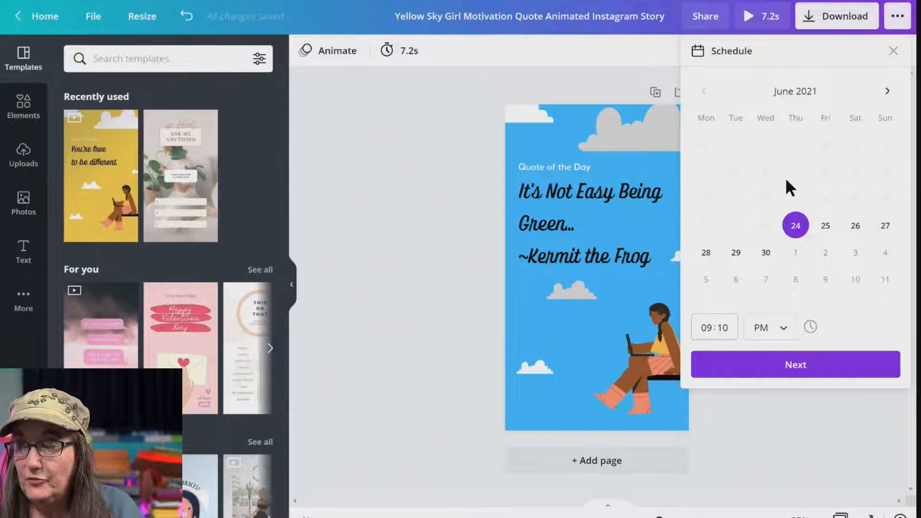
left_click(853, 228)
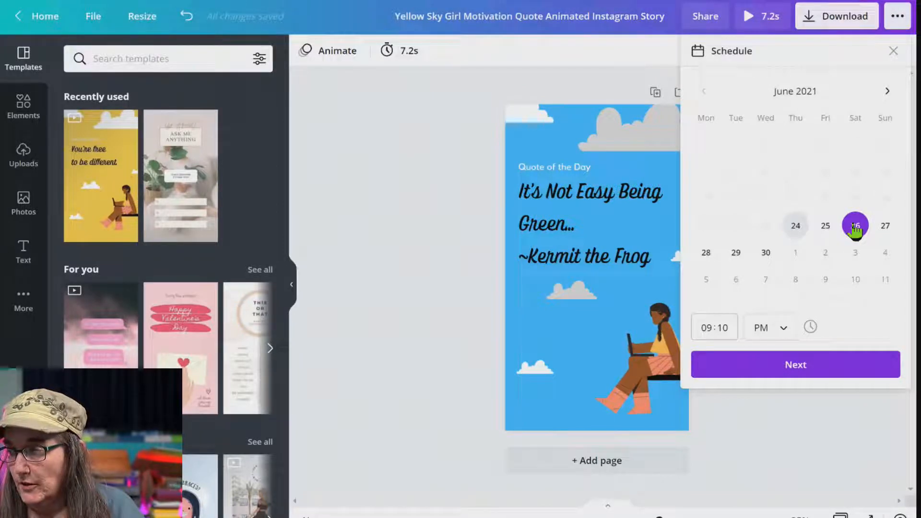
left_click(795, 370)
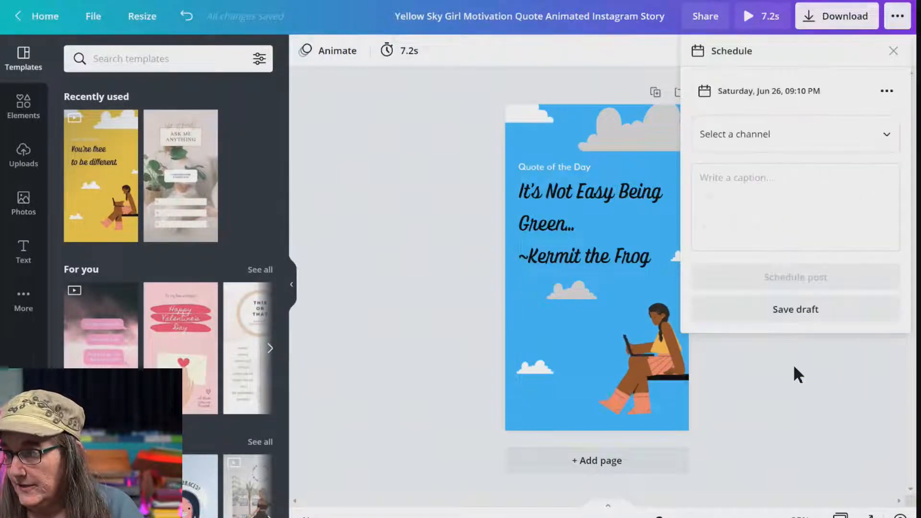
left_click(878, 134)
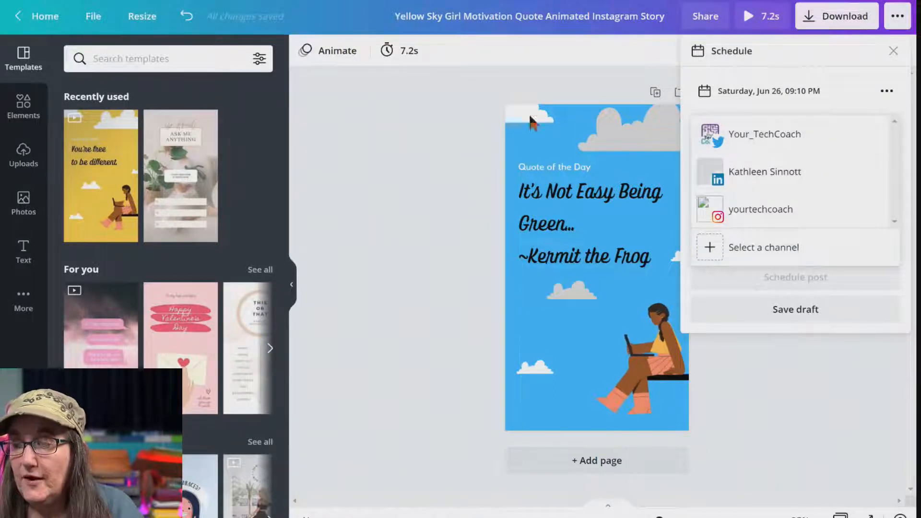
left_click(444, 140)
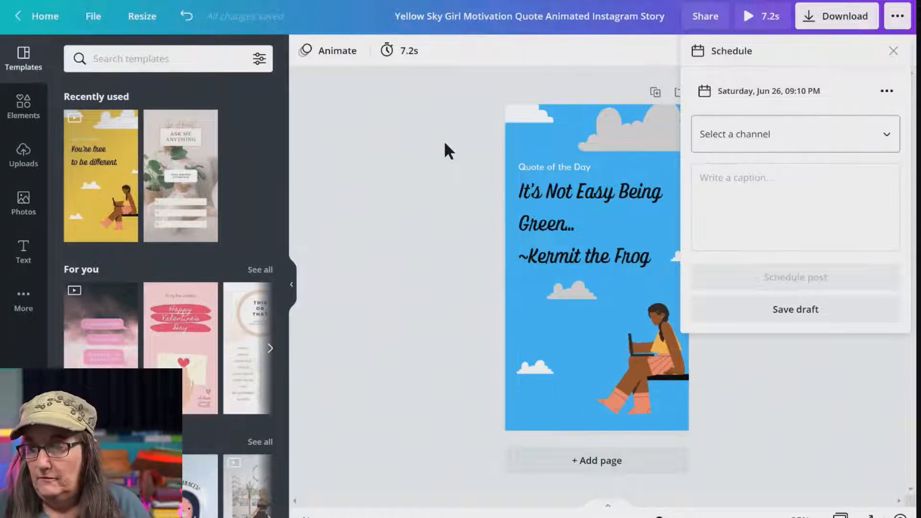
left_click(356, 147)
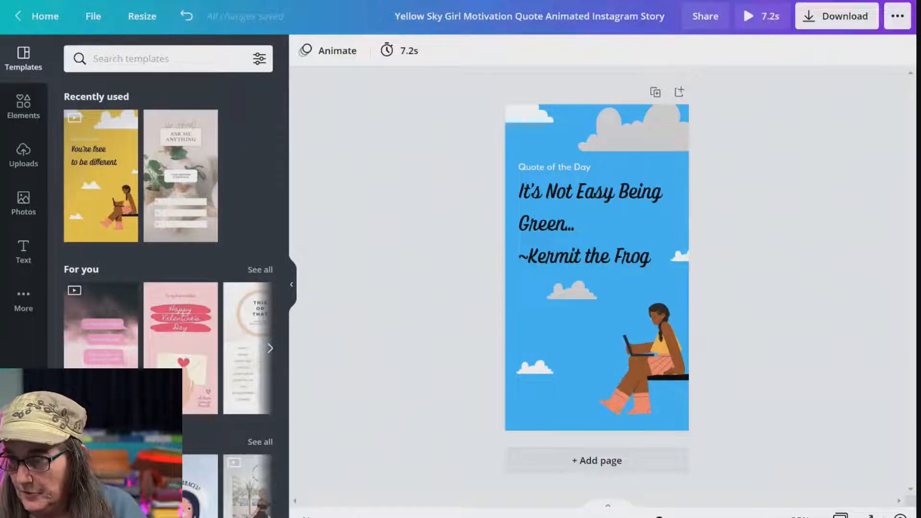
Return to the Instagram story search results, browse further template designs, and open the #StayInSaturday photo template for editing.
left_click(202, 1)
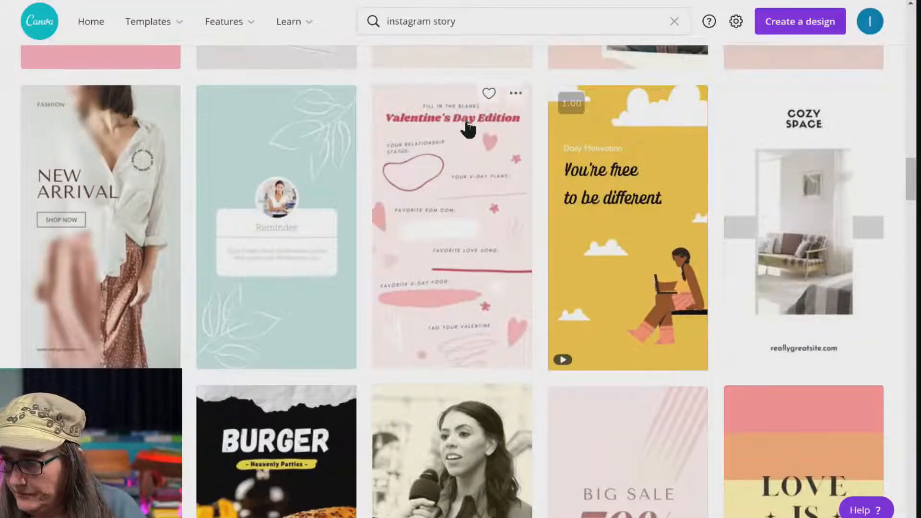
scroll(460, 175, "down", 7)
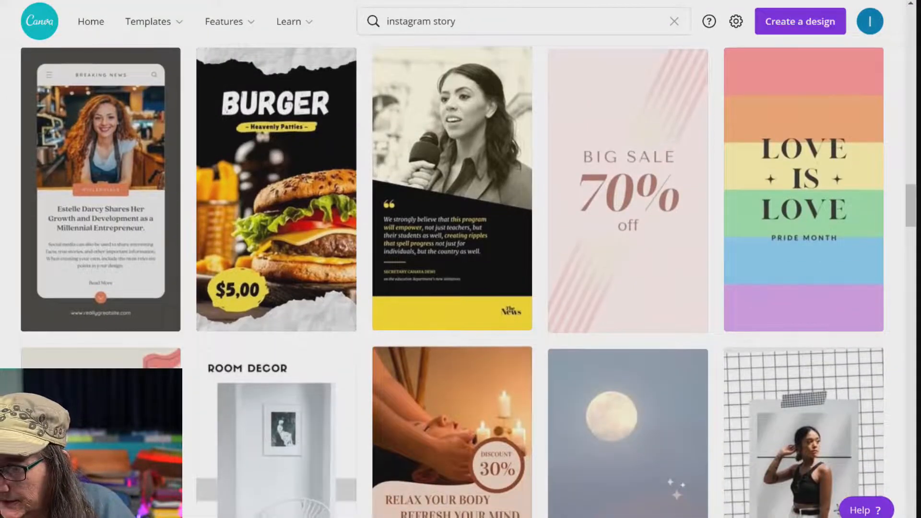
scroll(460, 280, "down", 8)
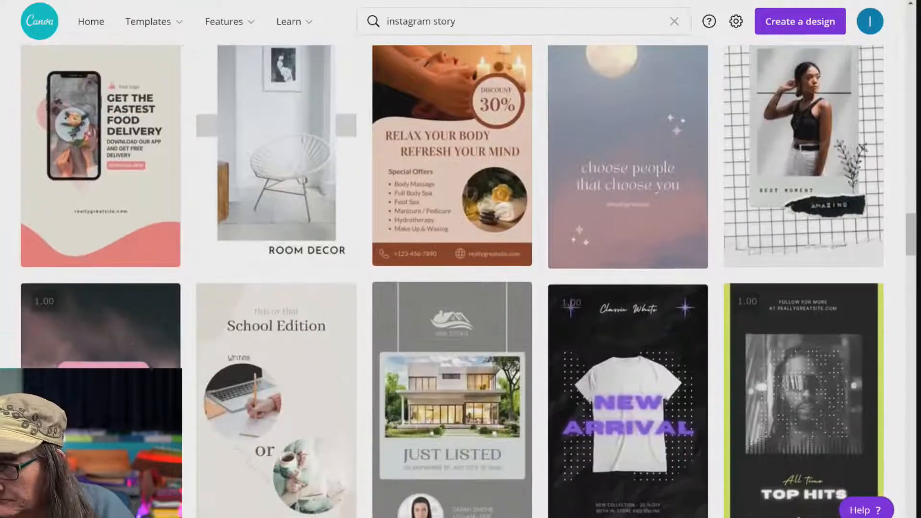
scroll(460, 281, "down", 10)
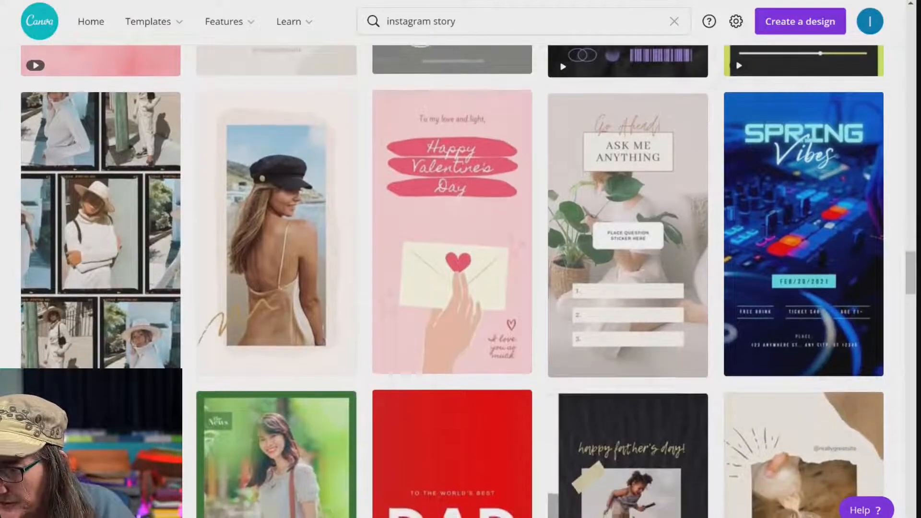
scroll(461, 281, "down", 6)
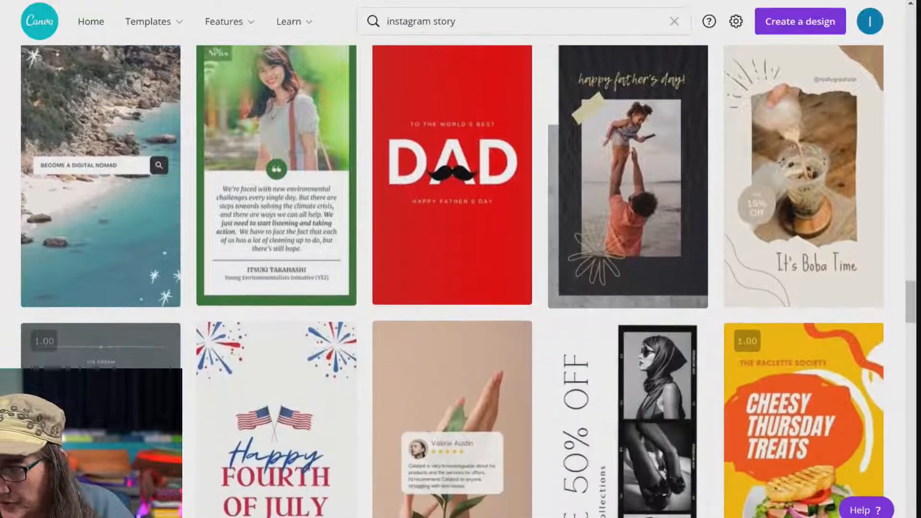
scroll(460, 281, "down", 6)
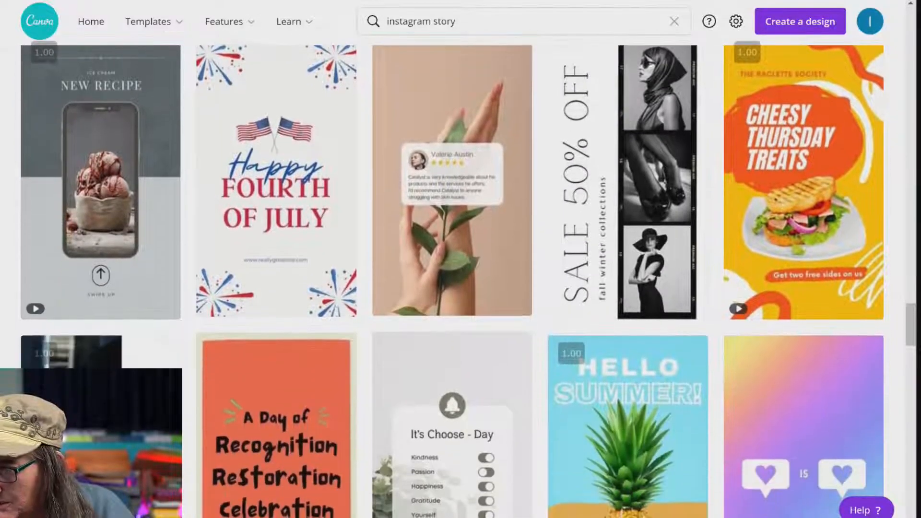
scroll(460, 281, "down", 7)
scroll(460, 281, "down", 3)
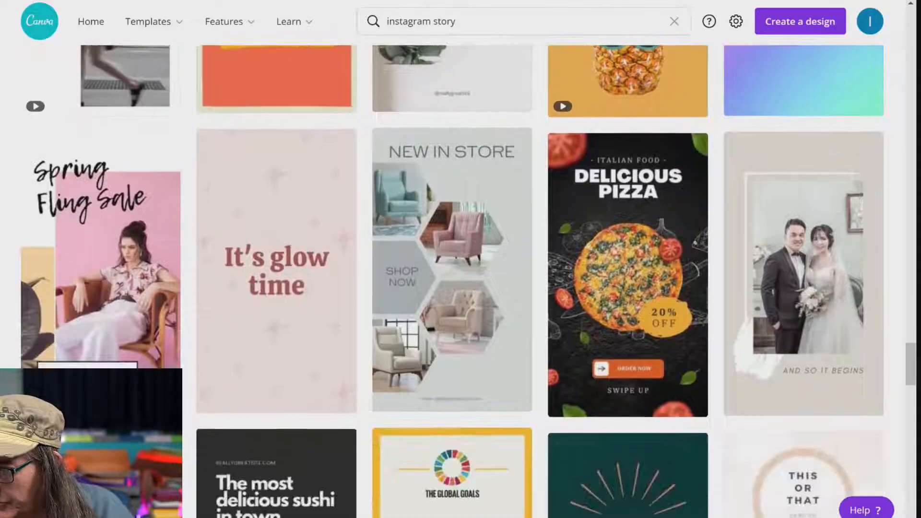
scroll(460, 281, "down", 10)
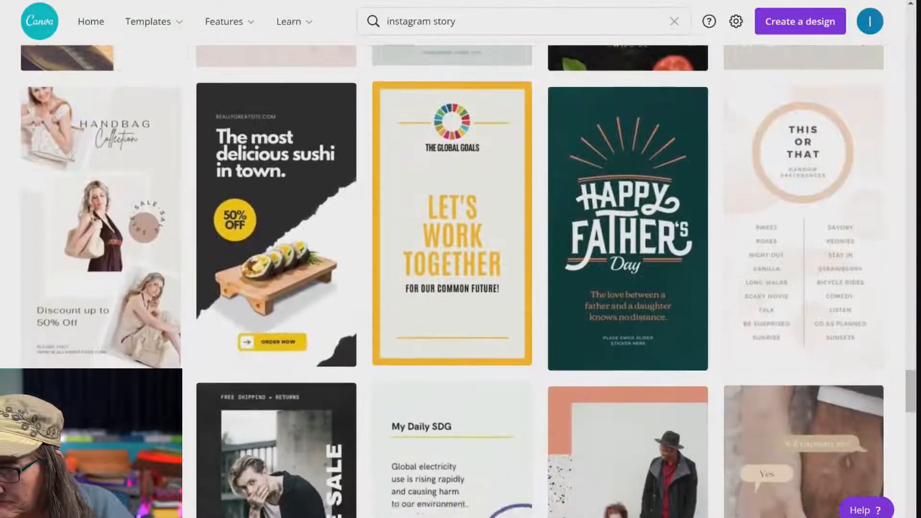
scroll(461, 281, "down", 3)
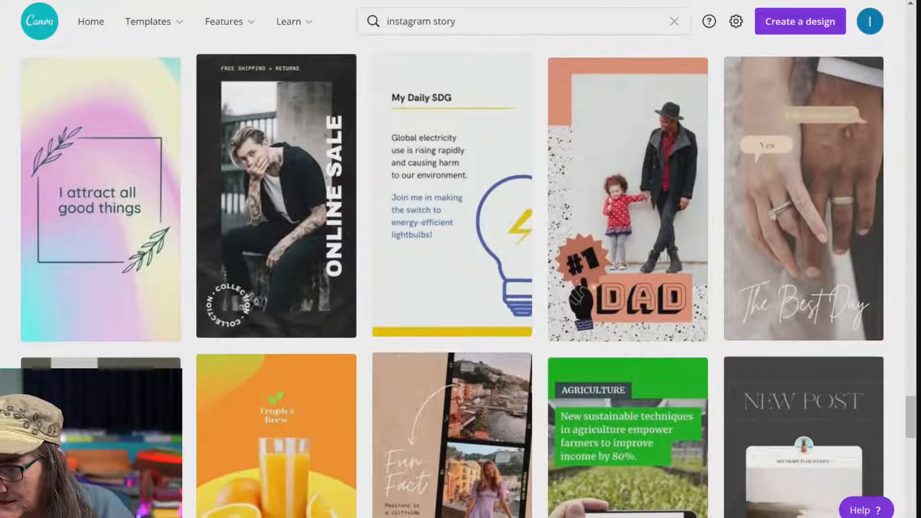
scroll(460, 280, "down", 3)
scroll(461, 280, "down", 4)
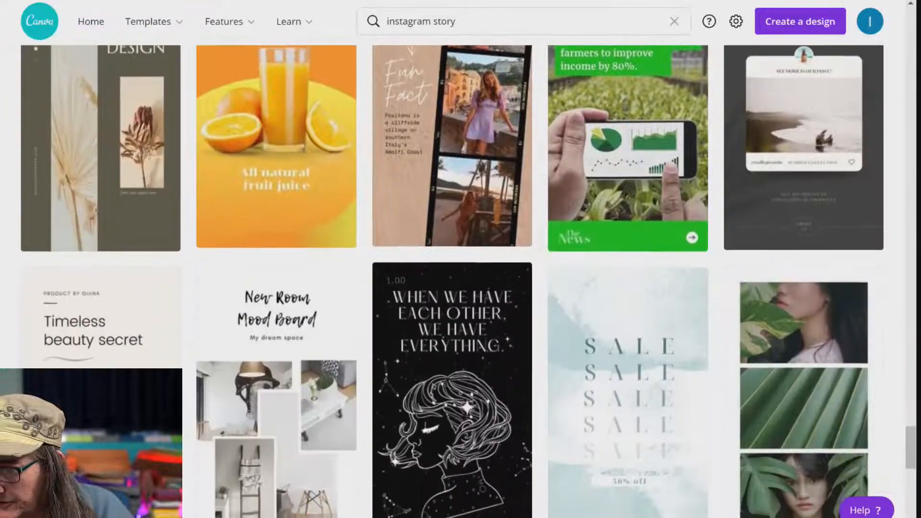
scroll(460, 281, "down", 3)
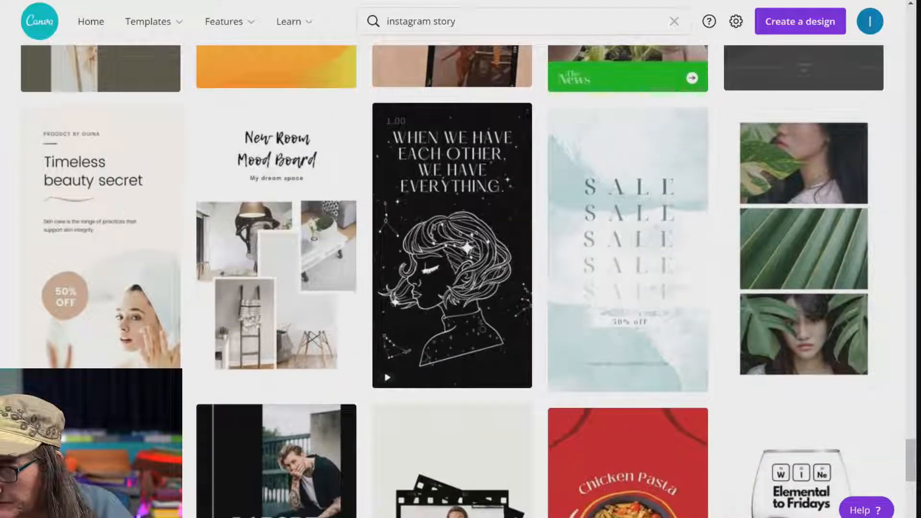
scroll(461, 281, "down", 8)
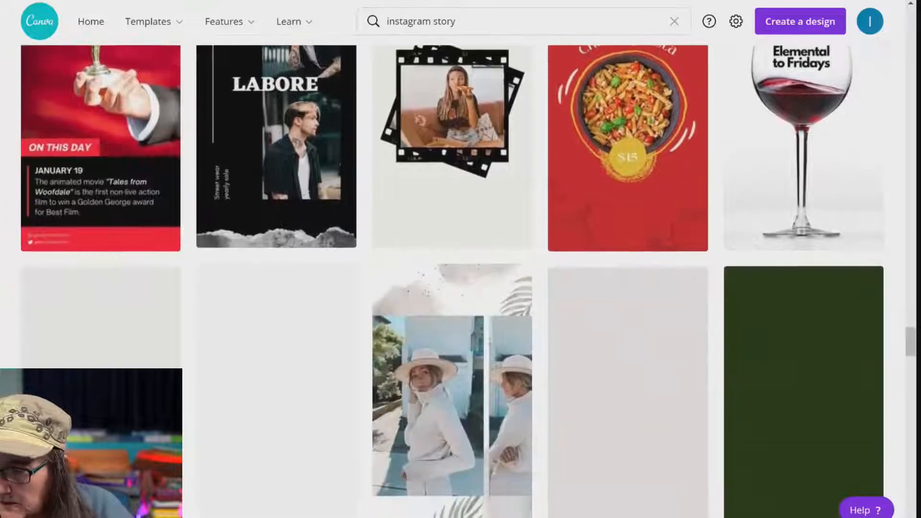
scroll(460, 281, "down", 7)
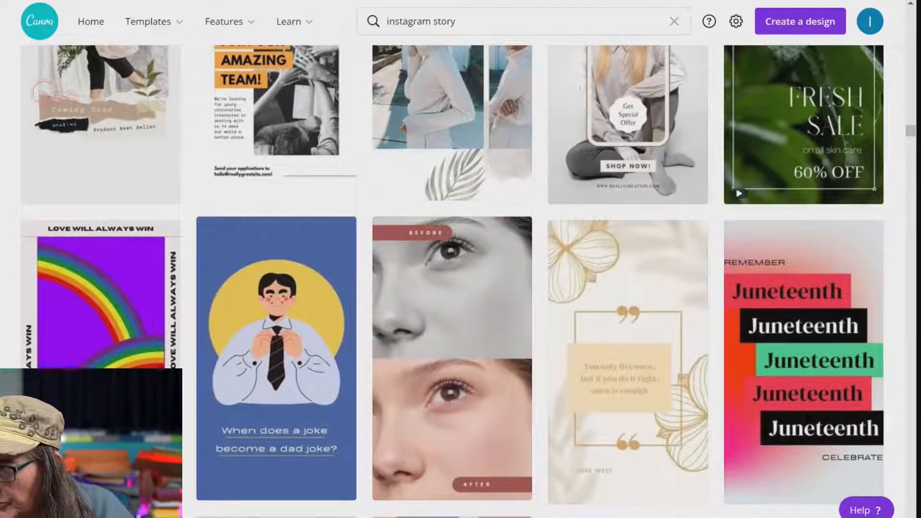
scroll(461, 280, "up", 2)
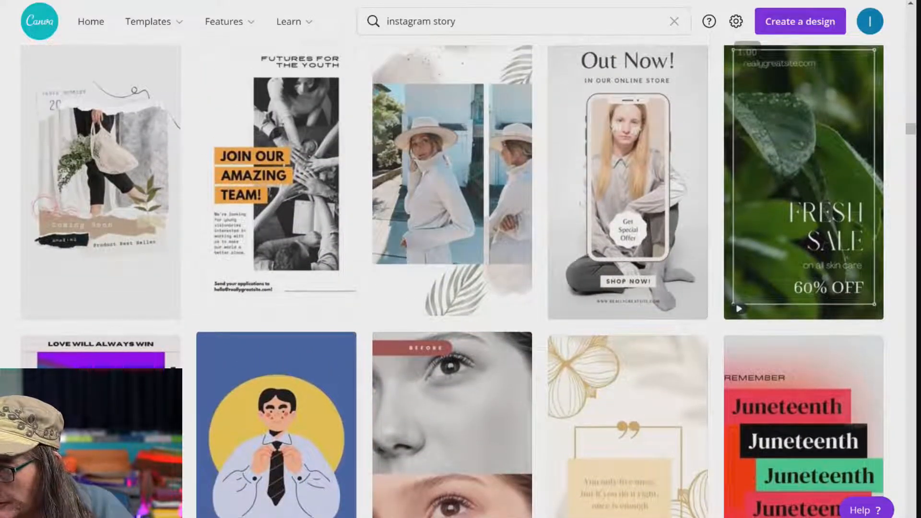
scroll(460, 281, "down", 9)
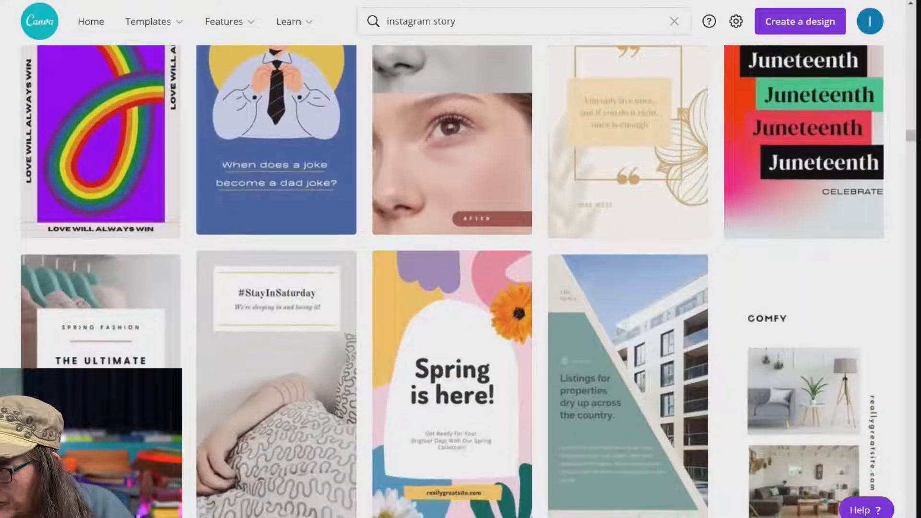
scroll(461, 281, "down", 4)
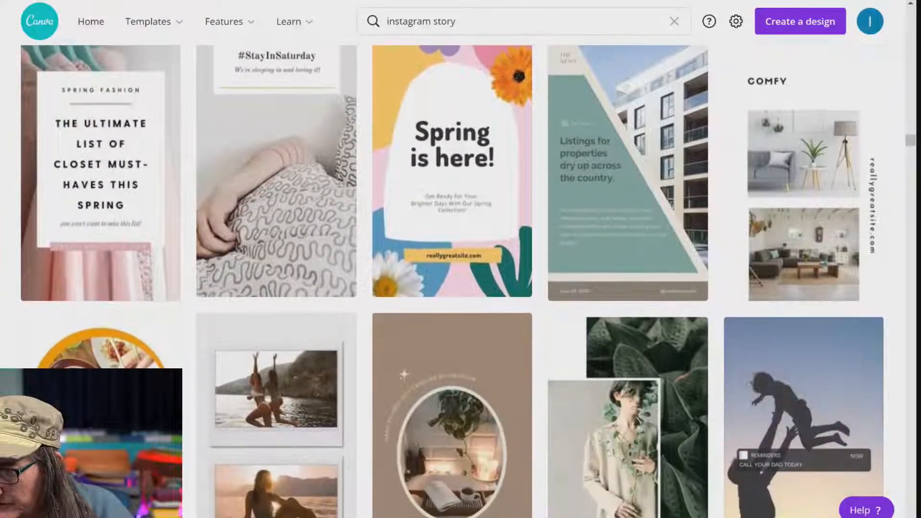
scroll(461, 281, "up", 2)
scroll(460, 280, "down", 1)
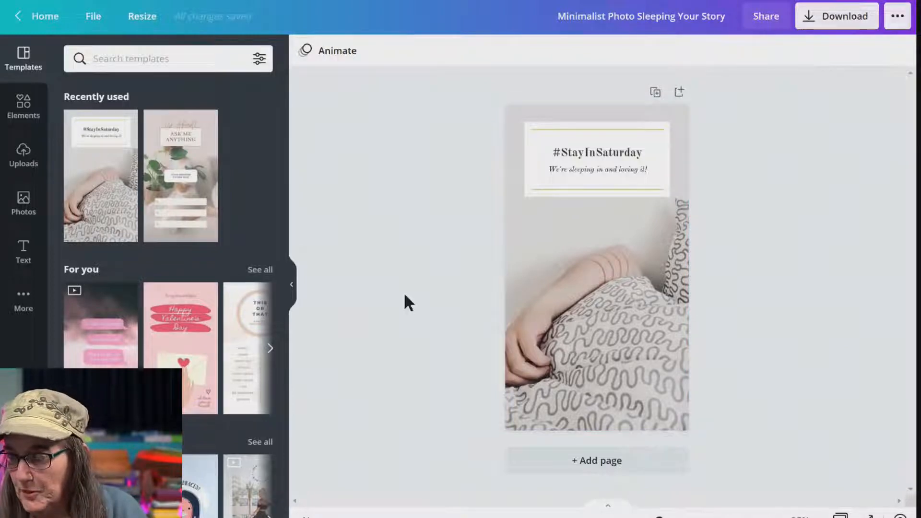
Try the uploaded pale gray, watercolor floral and multicolored painted textures one after another as the story background.
left_click(23, 153)
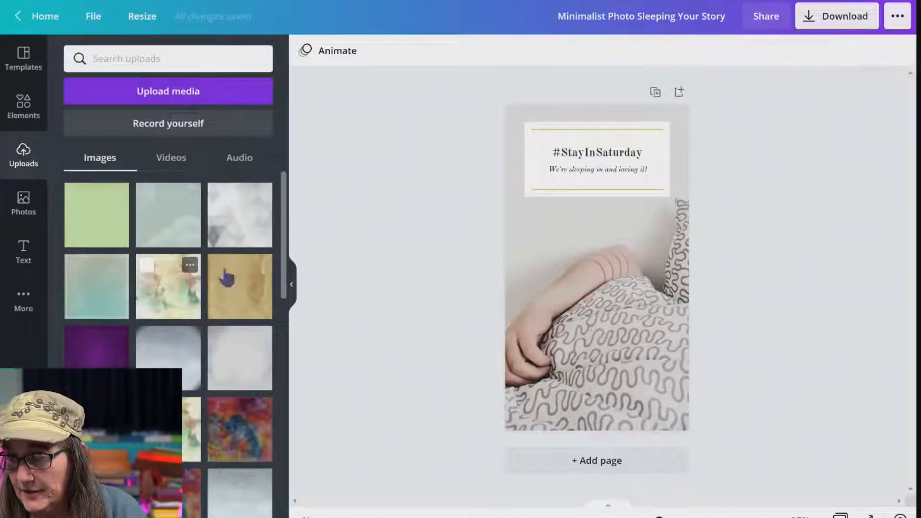
left_click_drag(257, 234, 553, 252)
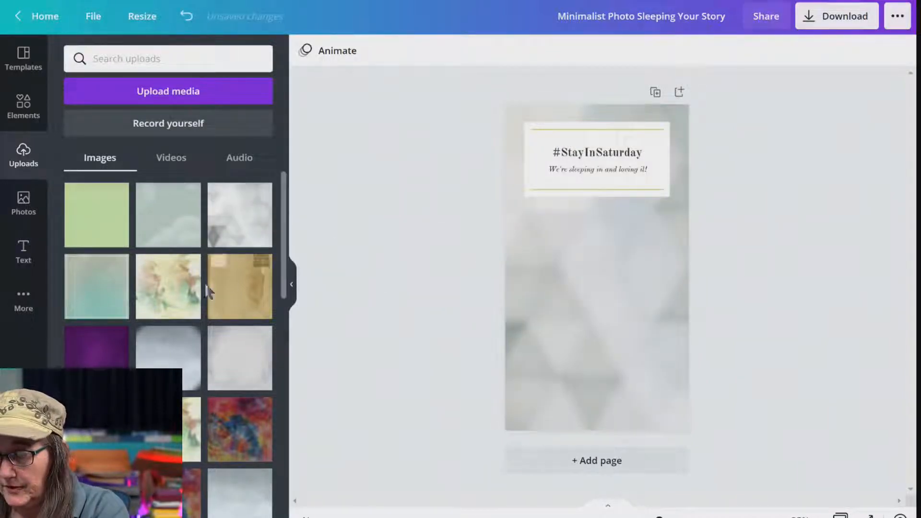
left_click_drag(168, 296, 548, 272)
left_click_drag(246, 426, 547, 334)
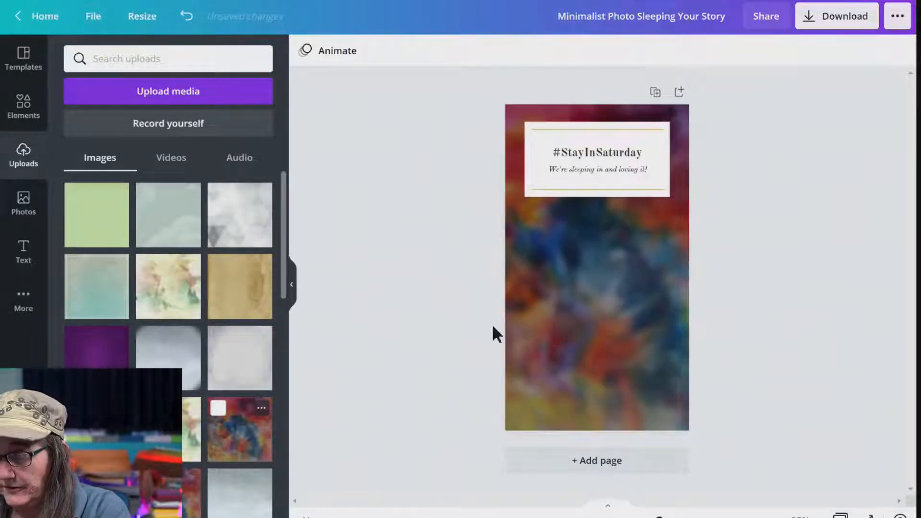
Replace the story background with the uploaded pink peony photo and reposition it so the large bloom sits fully within the page.
scroll(168, 221, "down", 10)
scroll(168, 221, "down", 10)
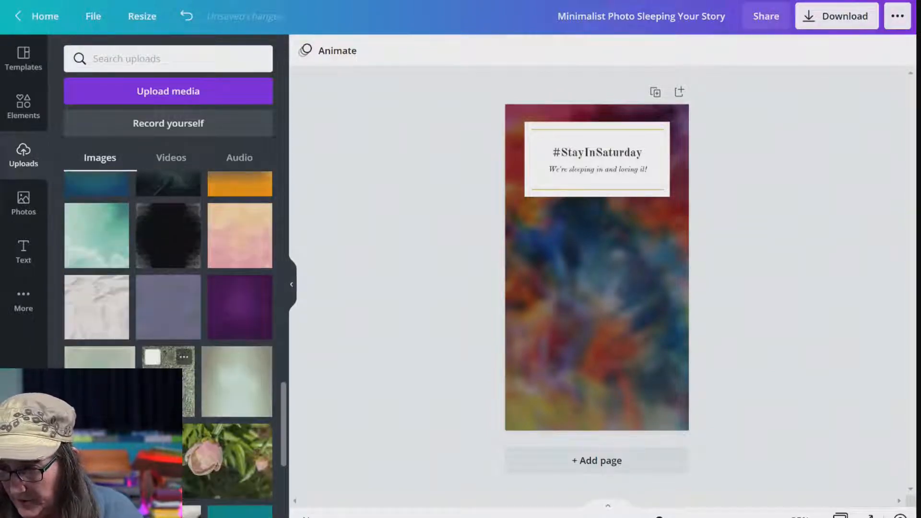
scroll(168, 384, "down", 2)
left_click_drag(235, 408, 574, 317)
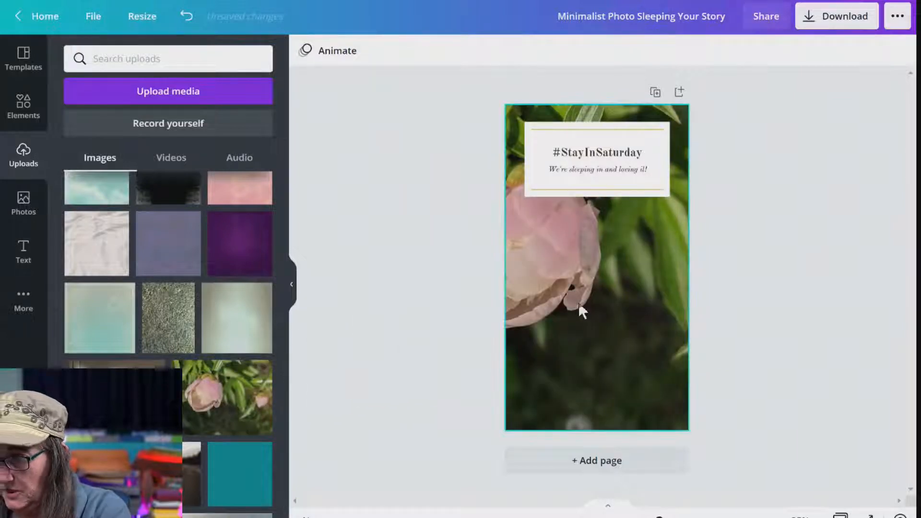
double_click(578, 302)
left_click_drag(578, 302, 675, 302)
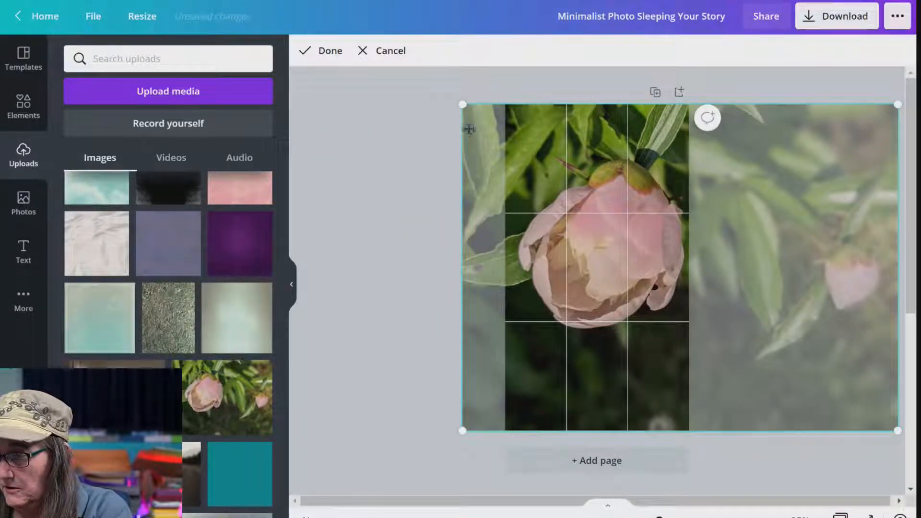
left_click(399, 177)
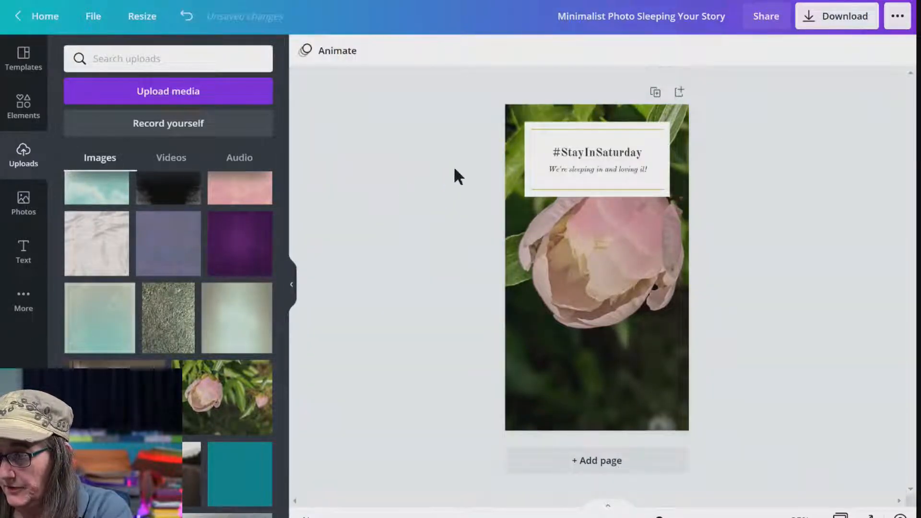
left_click(625, 136)
left_click_drag(626, 136, 627, 157)
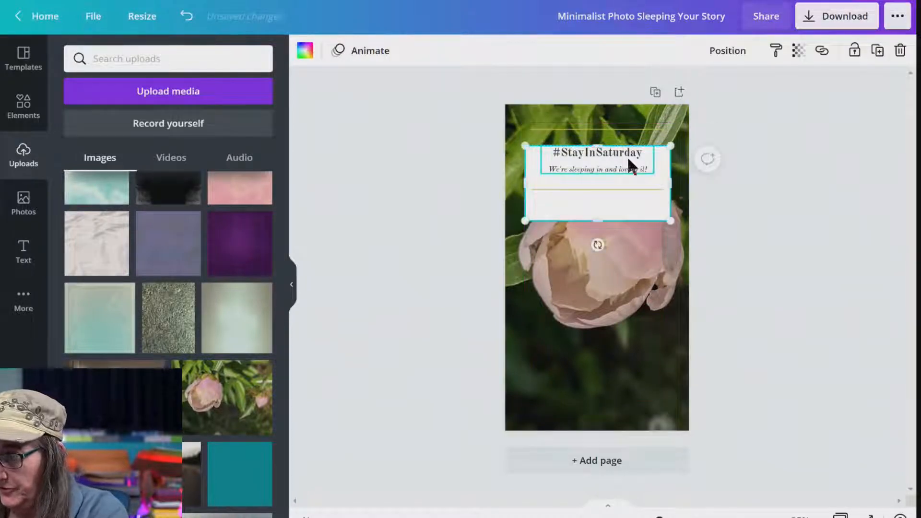
key("ctrl+z")
Select the white box together with its lines and text, and move the whole set beneath the peony bloom.
left_click_drag(495, 87, 650, 404)
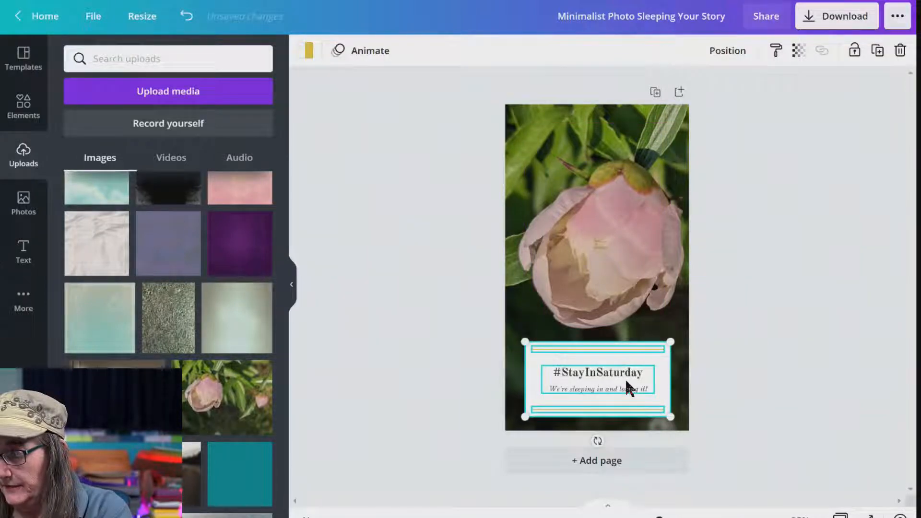
left_click(780, 360)
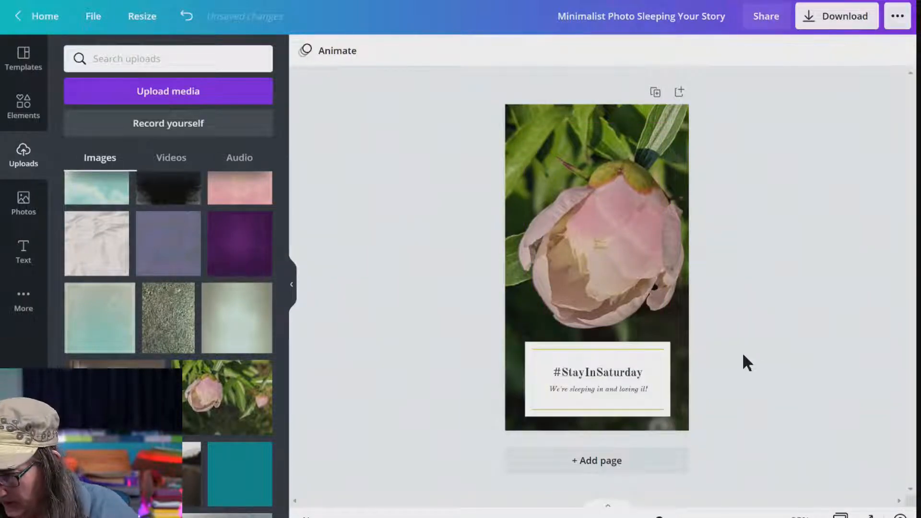
Try pink on the upper divider line, and recolor both gold lines in the box with the light olive green from the photo colors.
left_click(657, 349)
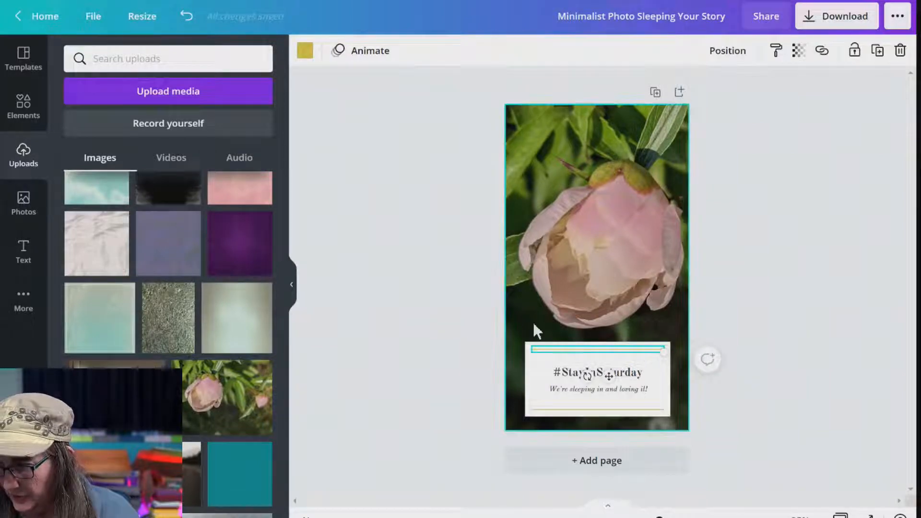
left_click(313, 51)
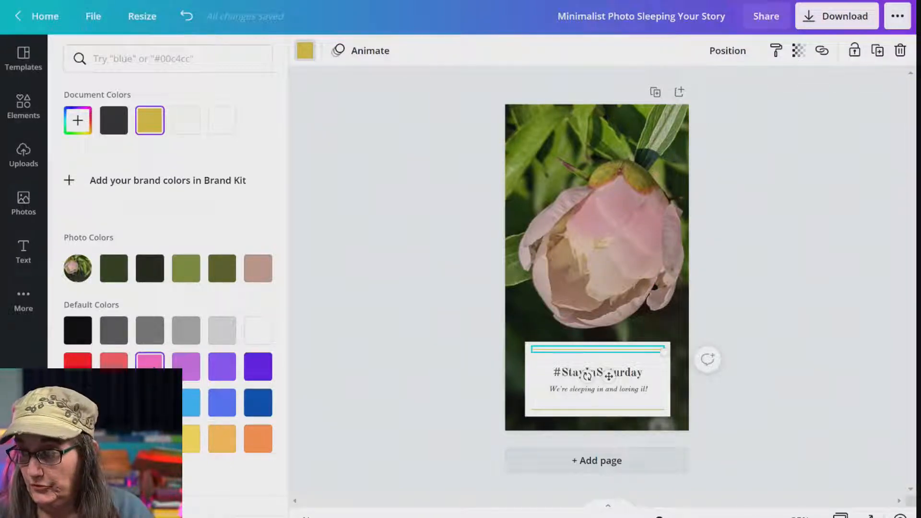
left_click(150, 366)
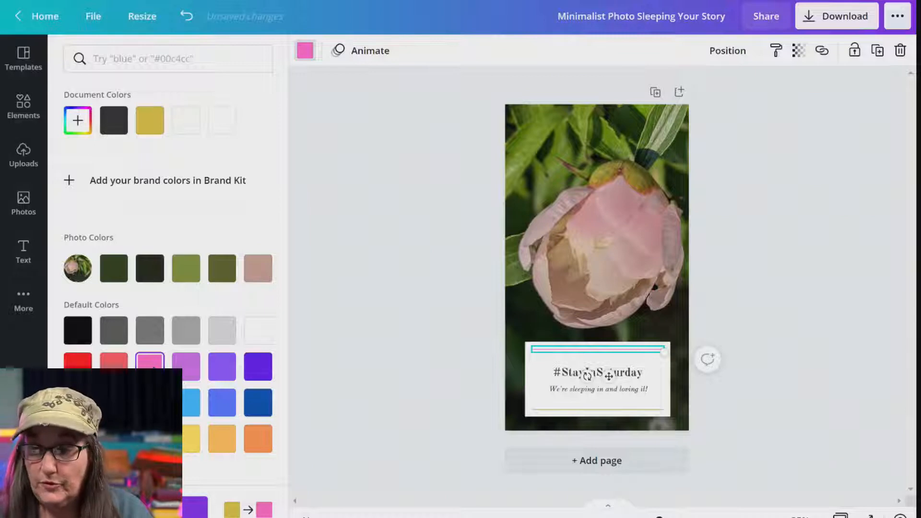
left_click(187, 273)
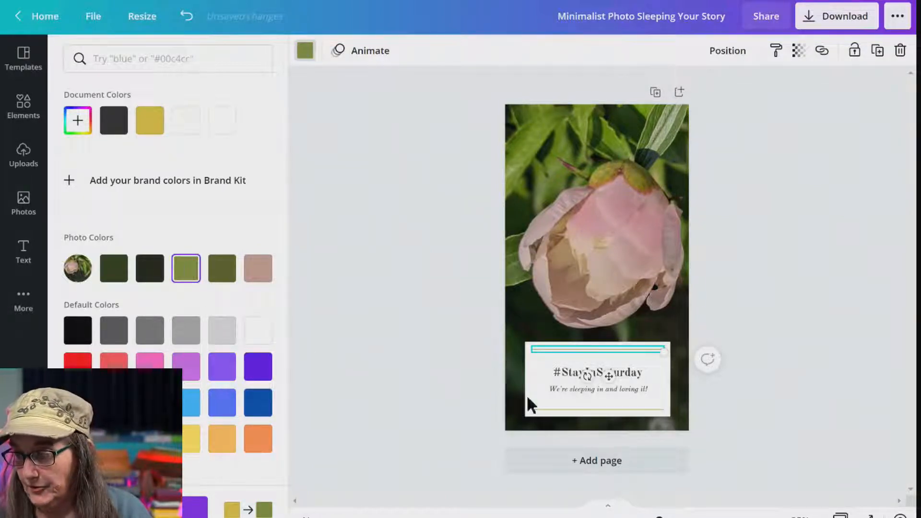
left_click(555, 411)
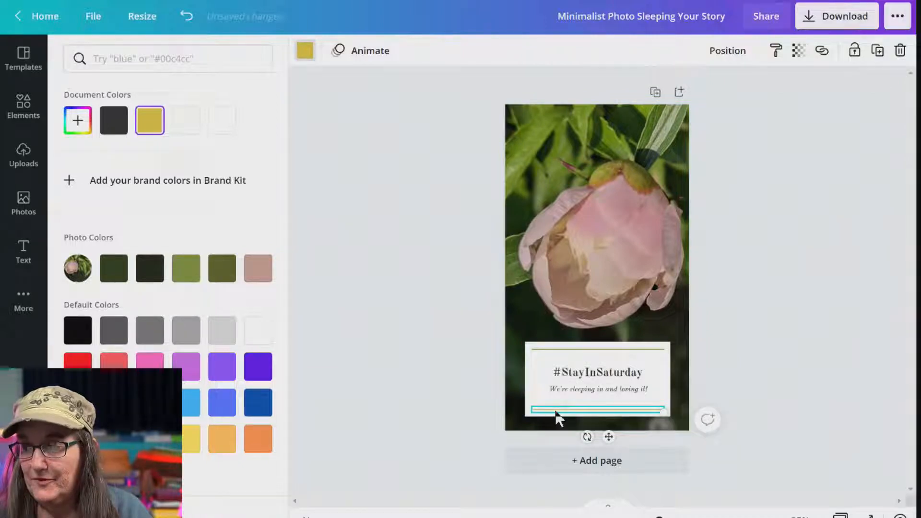
left_click(185, 277)
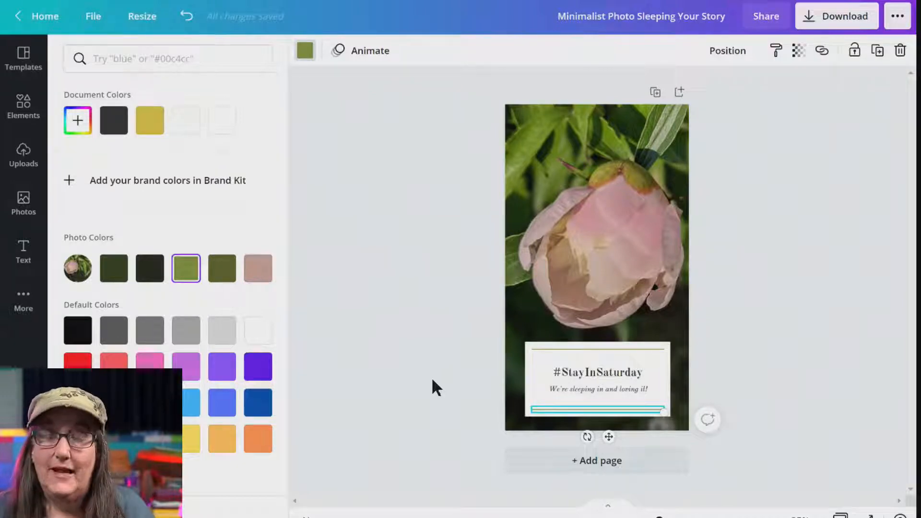
Replace the heading text in the white box with #SummerTechTip.
left_click(605, 376)
left_click(605, 376)
left_click(596, 376)
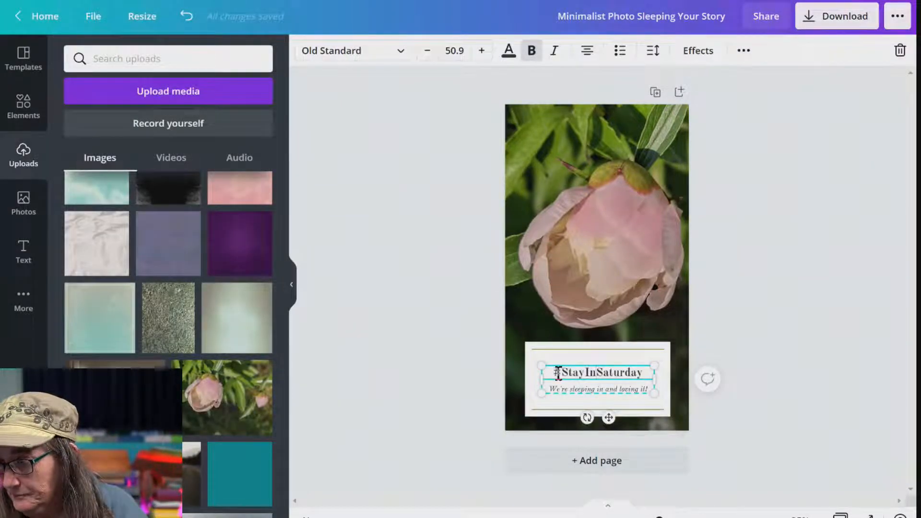
double_click(641, 375)
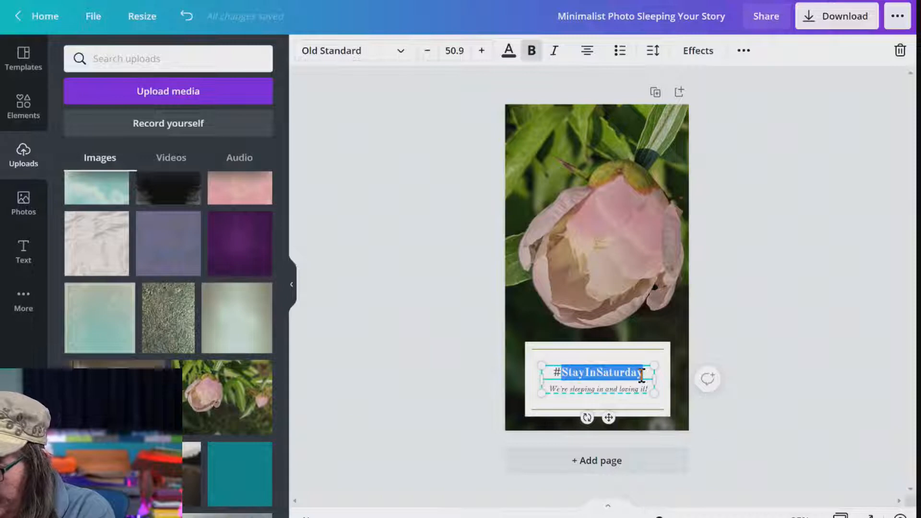
type("Summer")
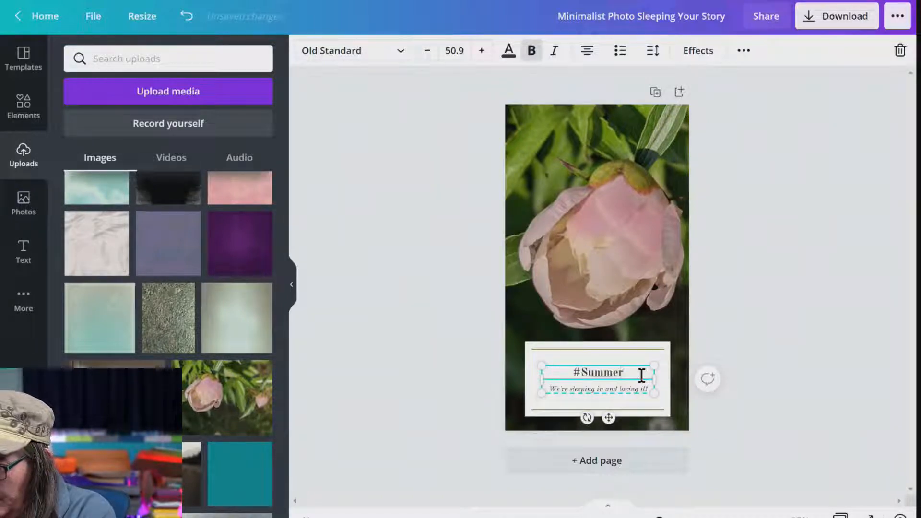
type("te")
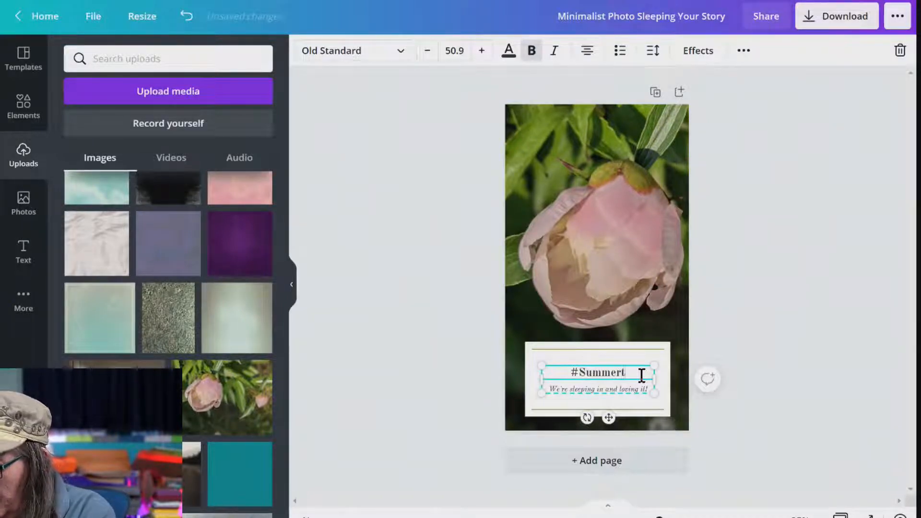
key("BackSpace")
key("BackSpace")
type("TechTip")
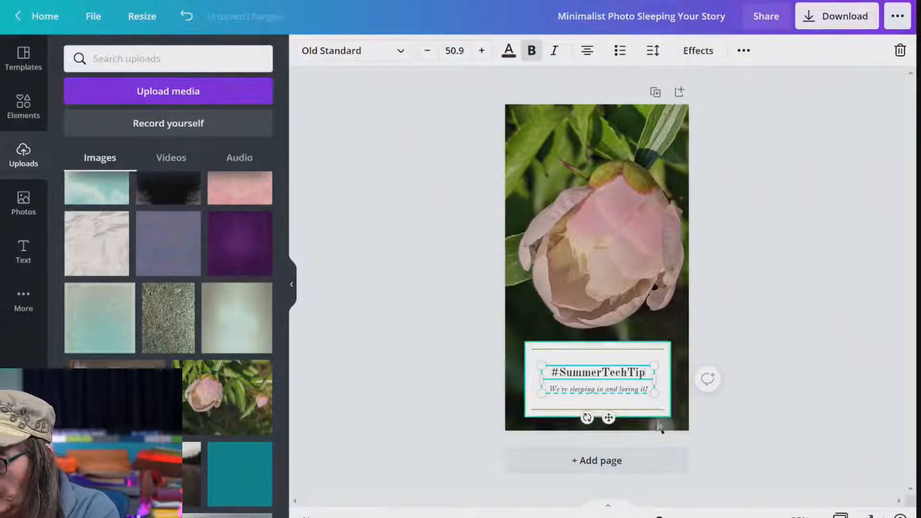
Replace the italic tagline beneath the heading with a line of random filler characters.
double_click(623, 386)
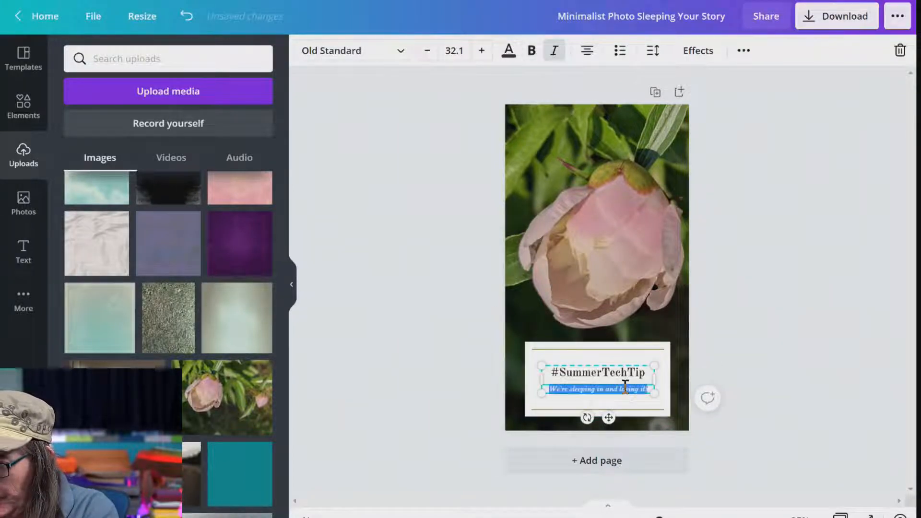
type("fklwgjlkgewgkew")
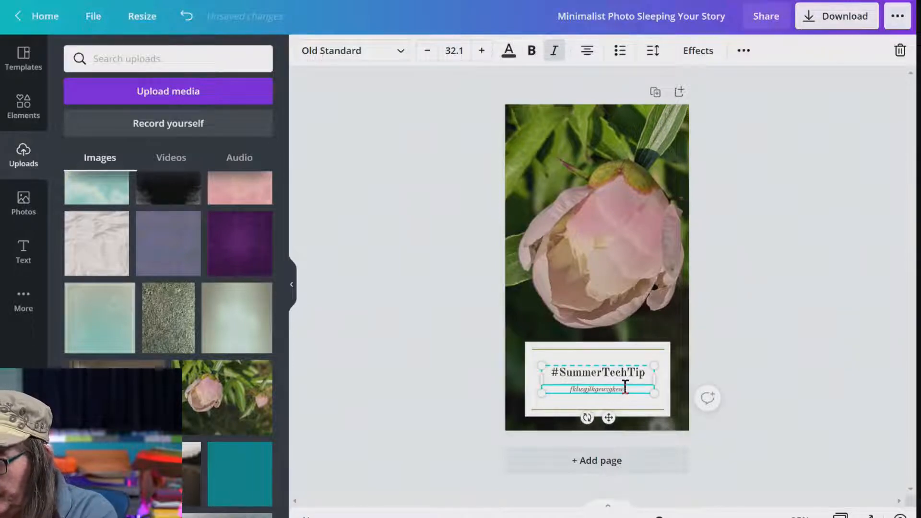
type("; ewgewgj")
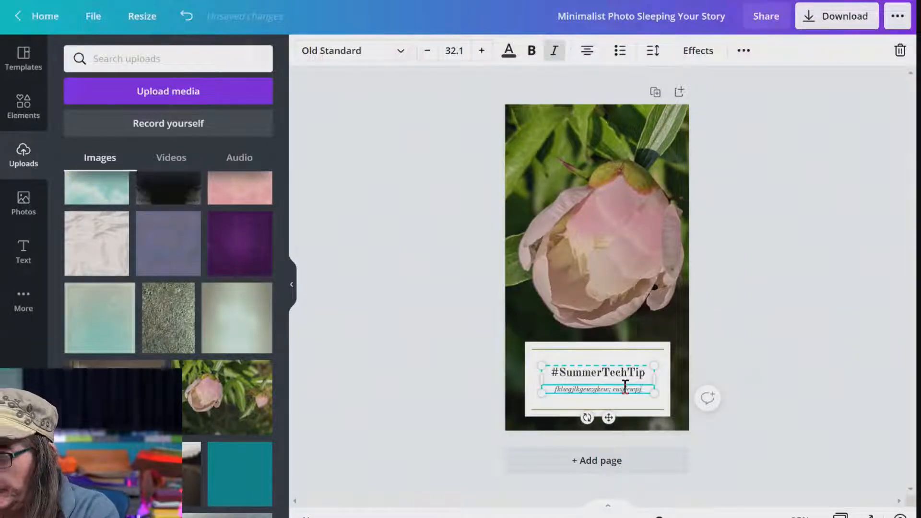
left_click(754, 313)
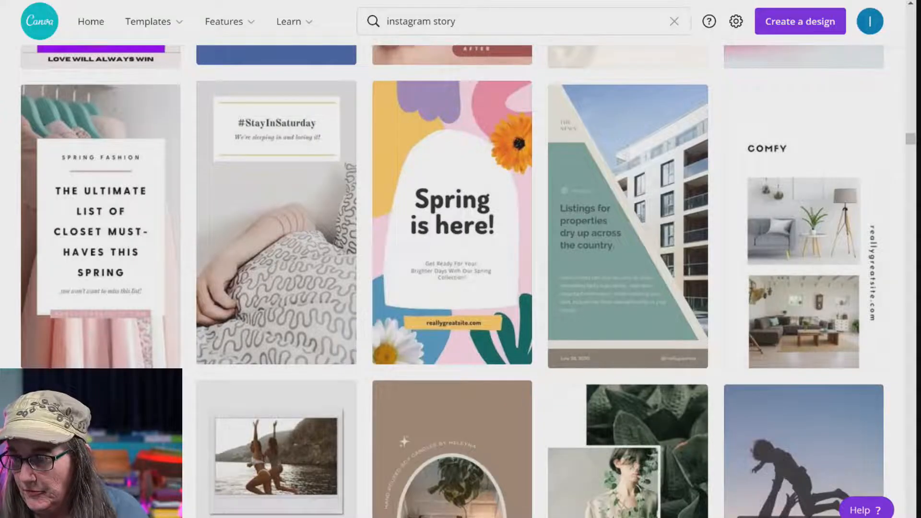
scroll(318, 191, "down", 5)
scroll(319, 191, "down", 12)
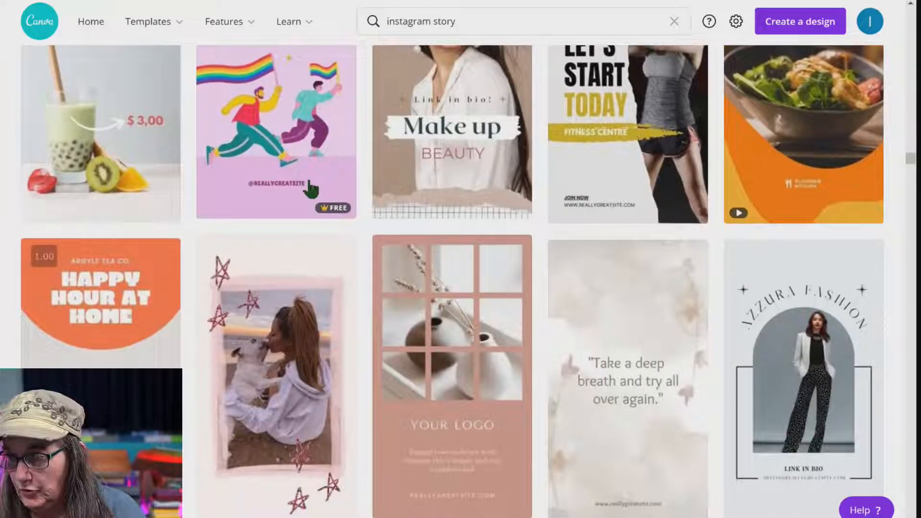
scroll(319, 192, "up", 3)
left_click(308, 181)
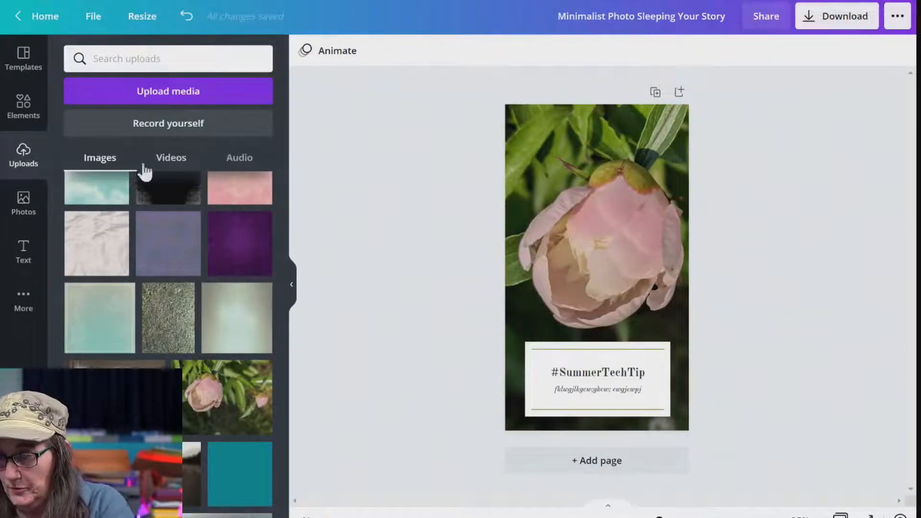
Find the Your Tech Coach logo among the uploaded images and place it small over the lower part of the white text box.
scroll(160, 269, "down", 2)
scroll(160, 276, "down", 10)
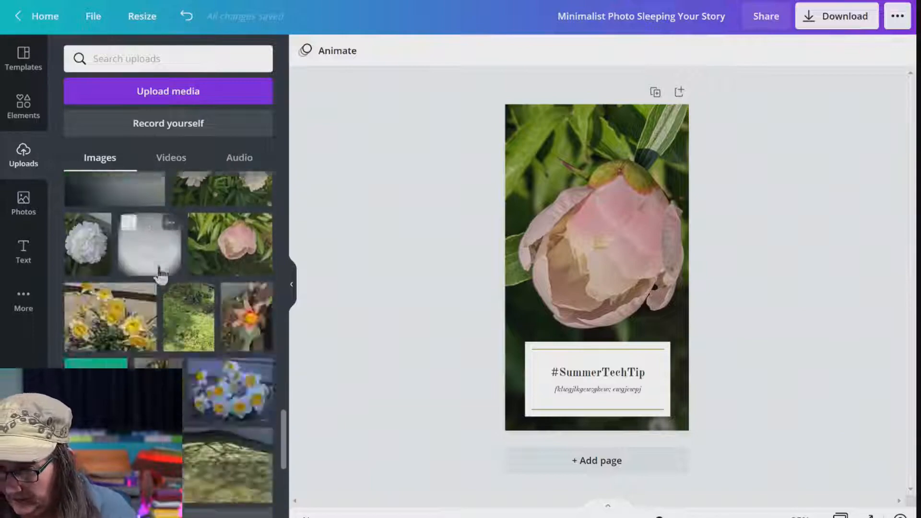
scroll(161, 273, "down", 10)
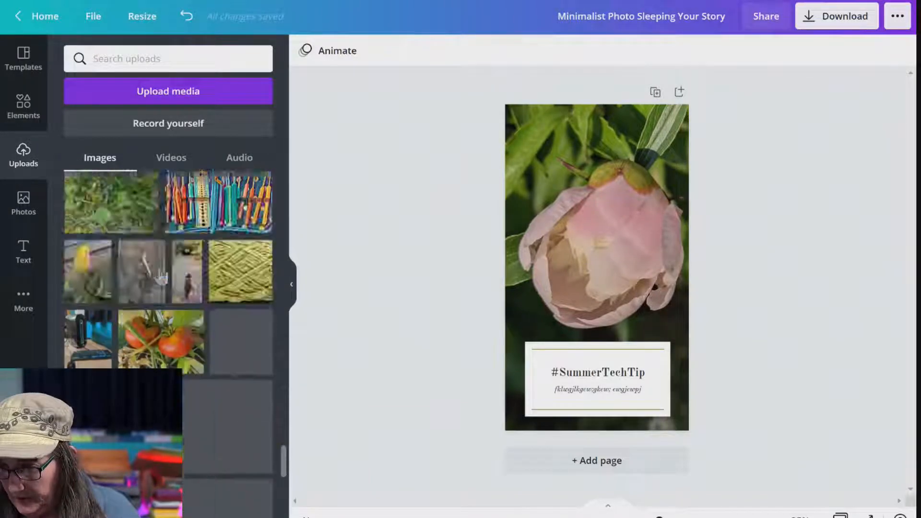
scroll(162, 275, "down", 10)
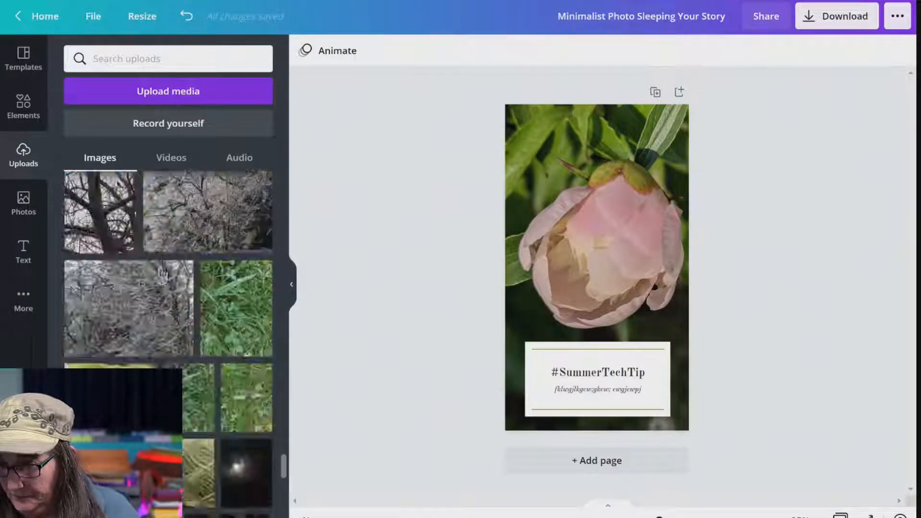
scroll(162, 276, "down", 10)
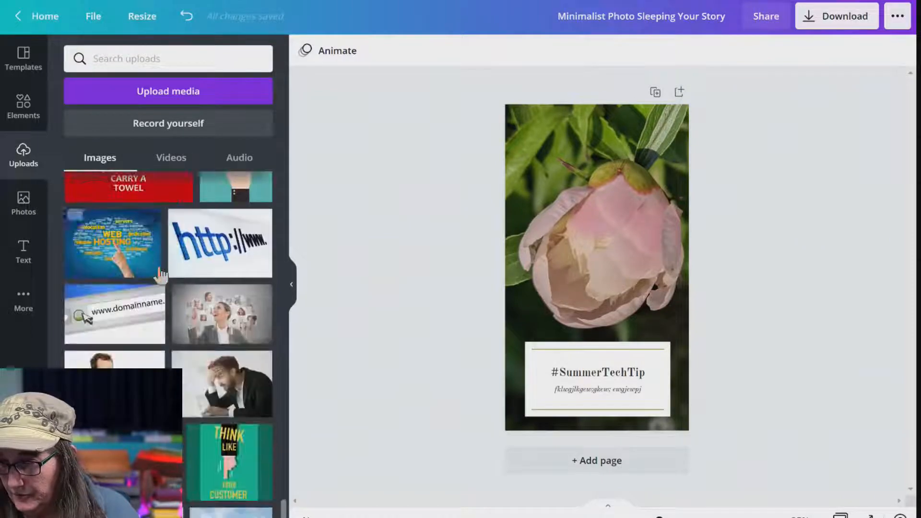
scroll(162, 276, "down", 10)
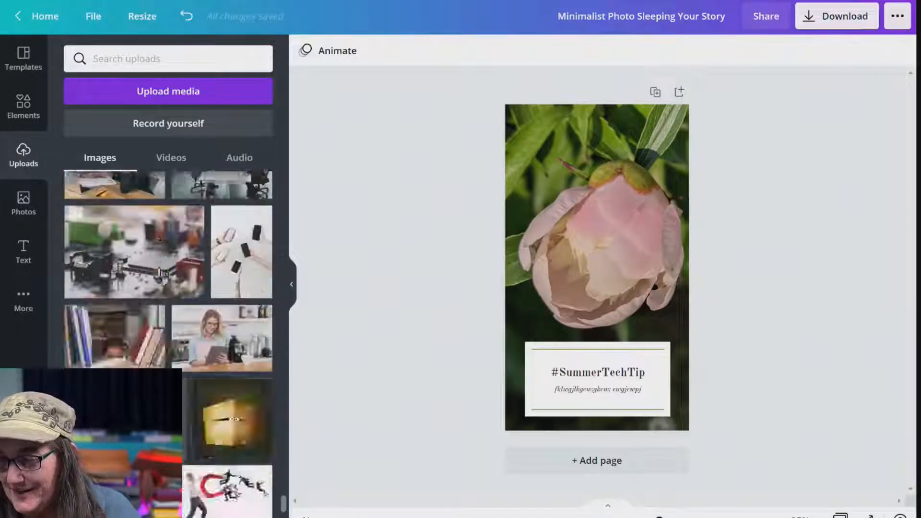
scroll(162, 276, "up", 4)
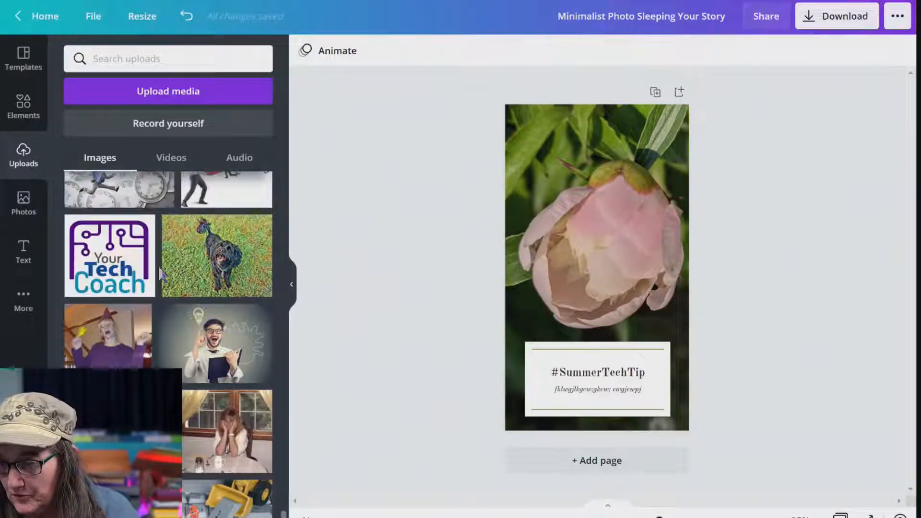
left_click_drag(109, 320, 485, 374)
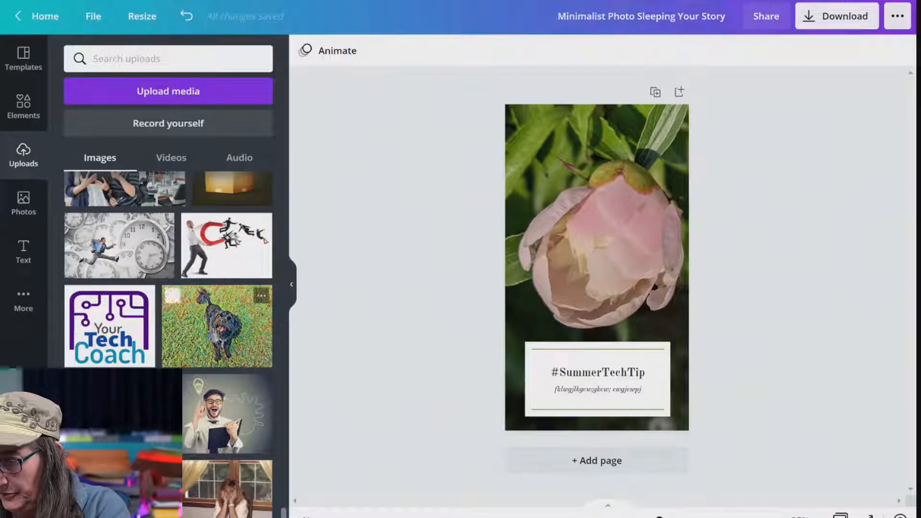
left_click_drag(127, 336, 538, 398)
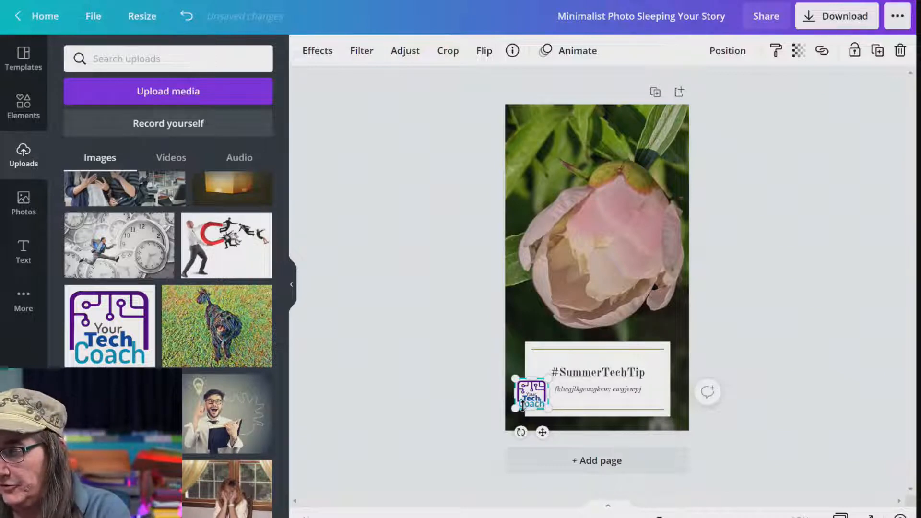
left_click_drag(516, 409, 605, 421)
left_click(695, 346)
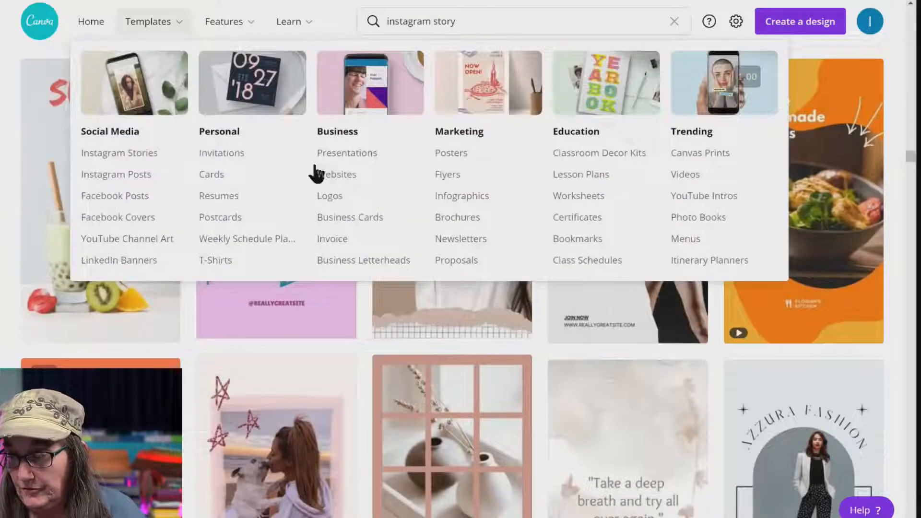
Open the Blush Pink Neutral Minimalist Instagram Story template with the nine-pane vase photo from the template gallery.
scroll(345, 354, "down", 4)
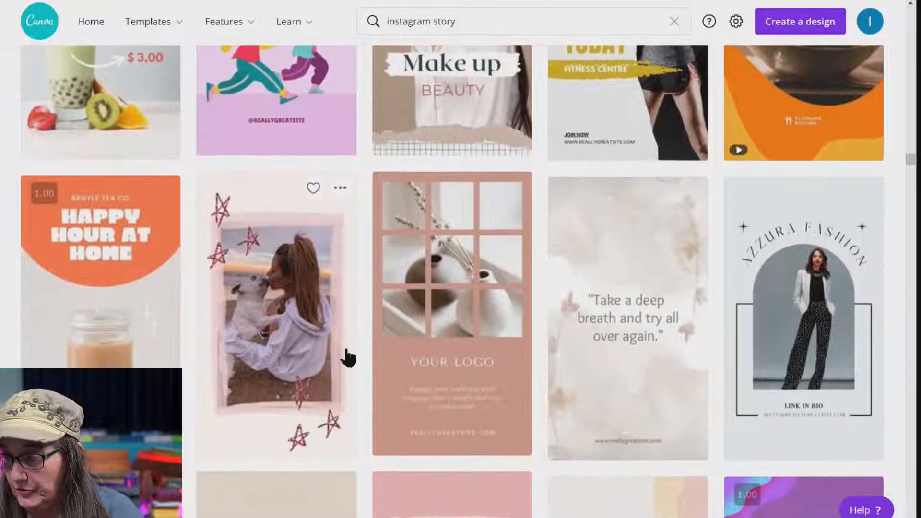
scroll(345, 355, "down", 1)
left_click(440, 343)
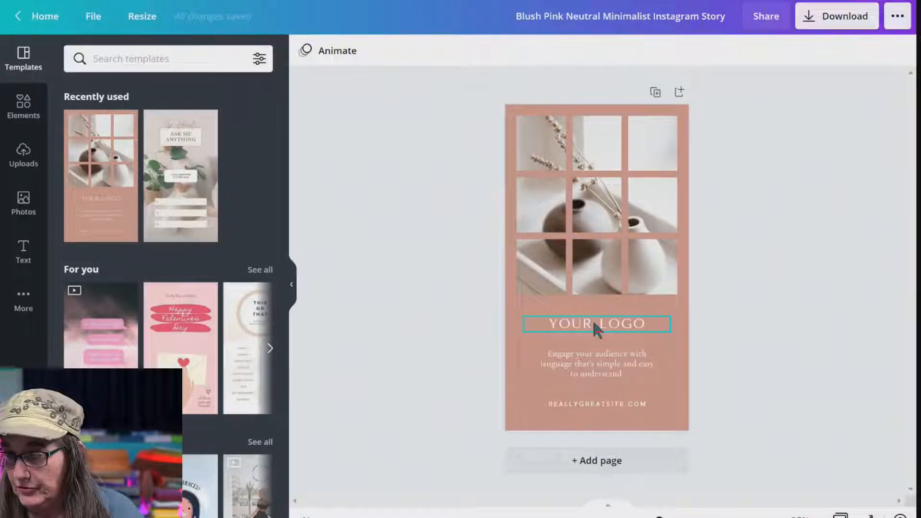
Place the uploaded Your Tech Coach logo at small size over the YOUR LOGO text and delete the stray photo of the man with a book.
left_click(22, 166)
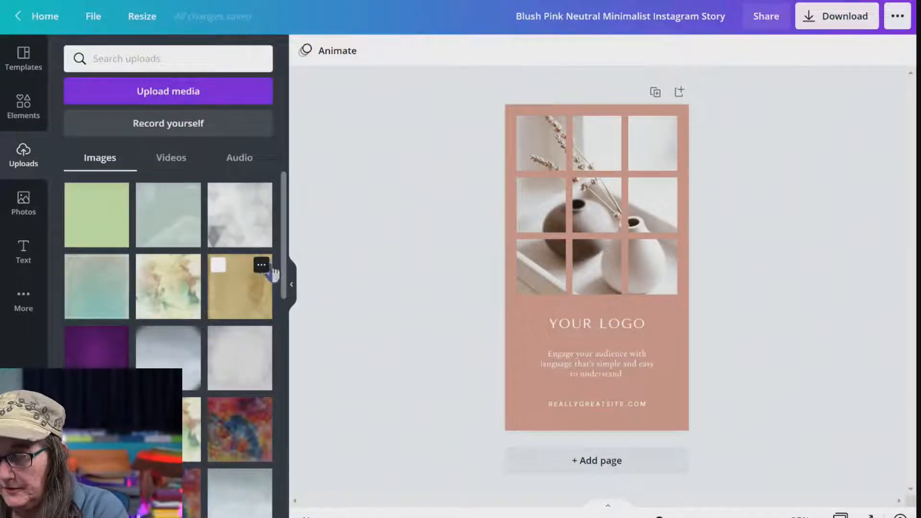
left_click_drag(287, 284, 287, 517)
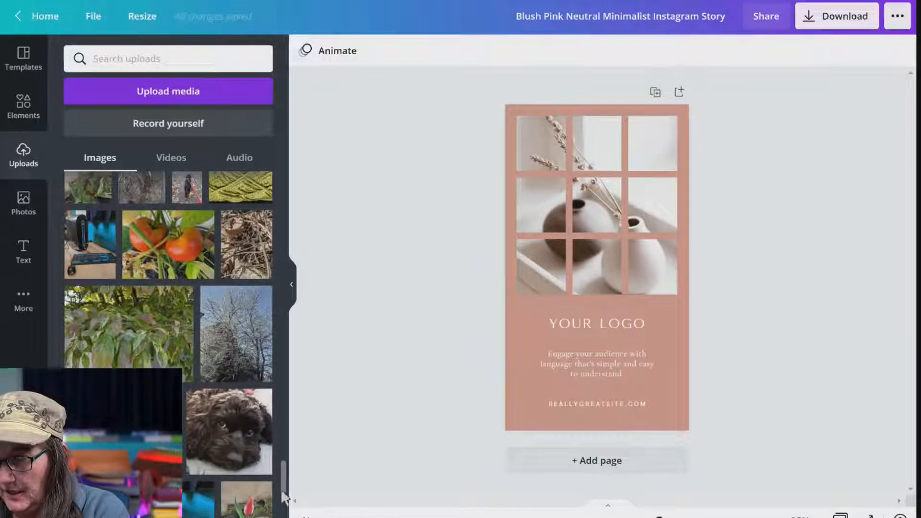
left_click_drag(286, 485, 286, 517)
scroll(168, 344, "down", 13)
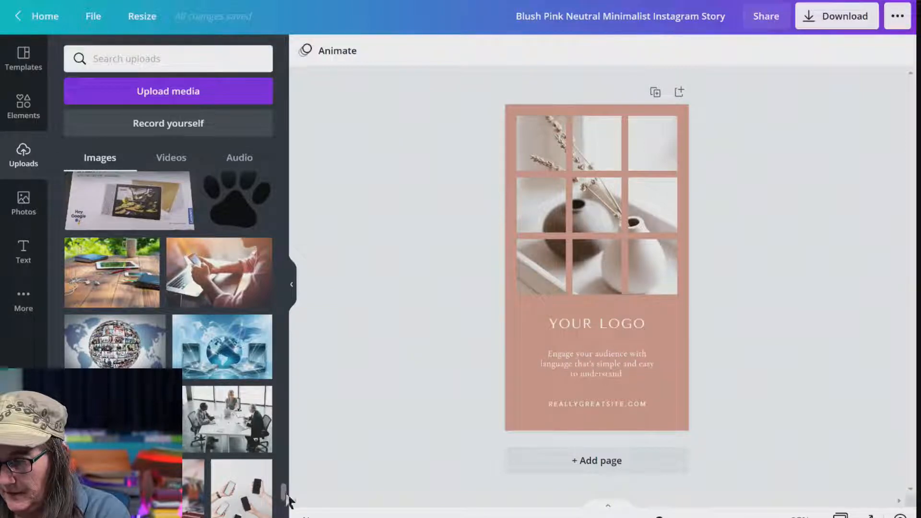
left_click_drag(285, 495, 284, 517)
left_click(215, 350)
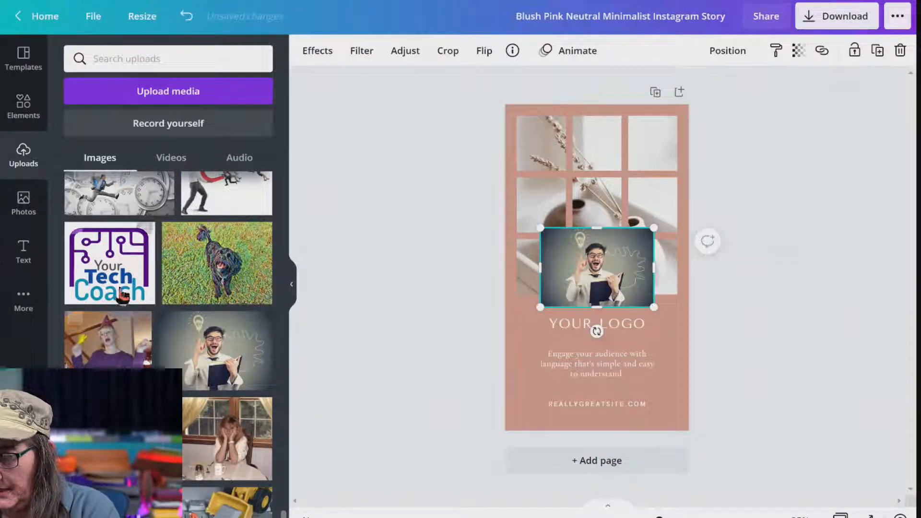
left_click_drag(115, 285, 615, 348)
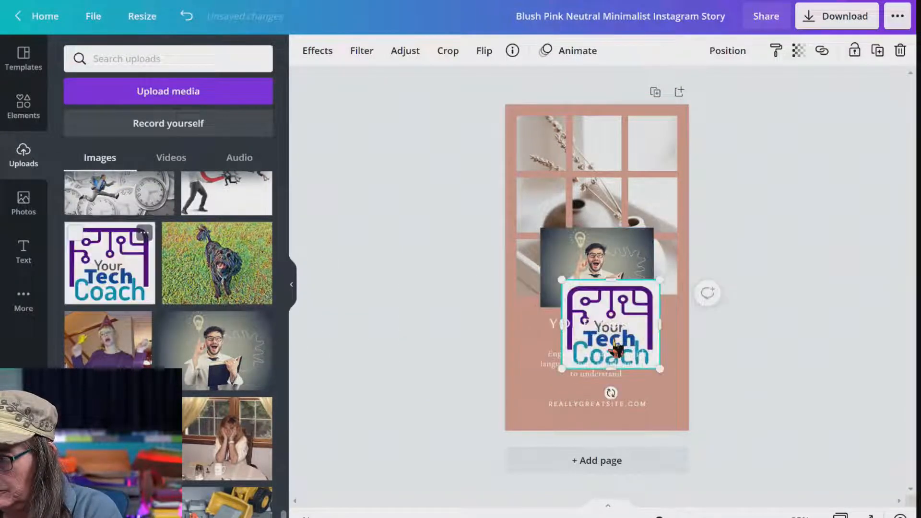
left_click(625, 273)
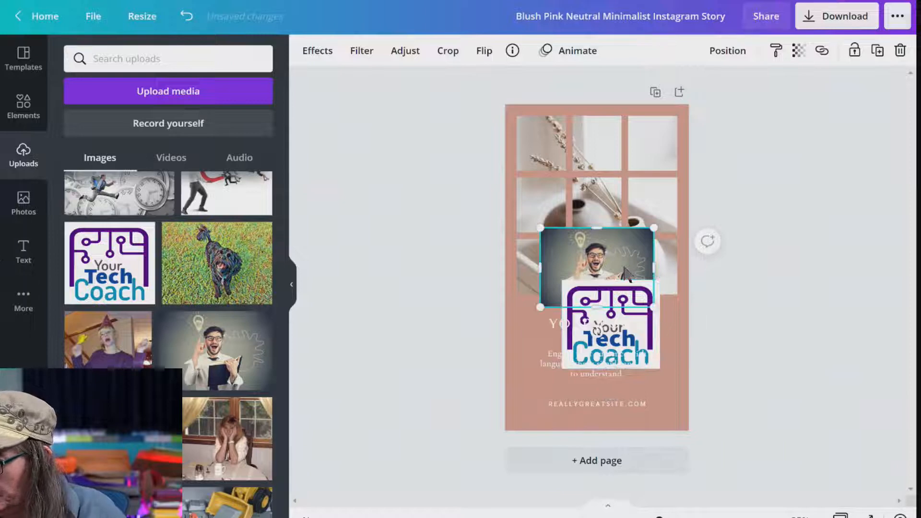
key("Delete")
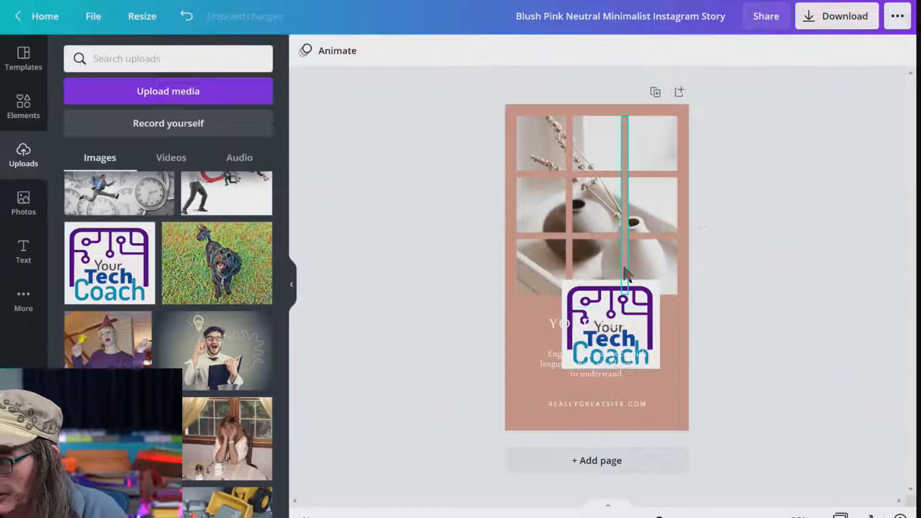
left_click(646, 319)
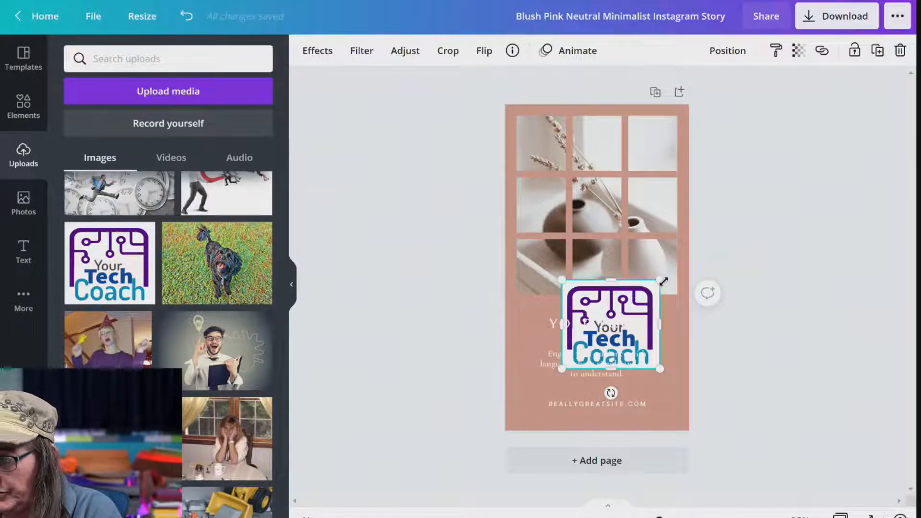
left_click_drag(661, 280, 605, 332)
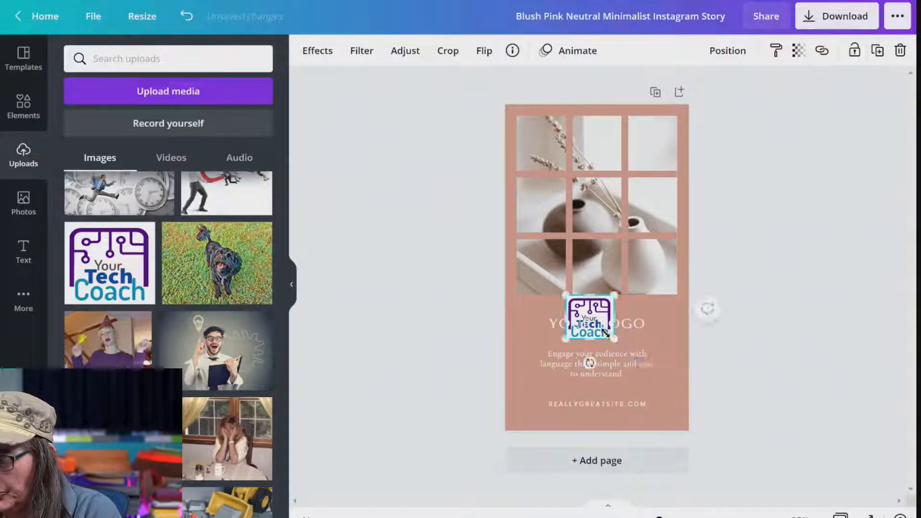
Delete the YOUR LOGO placeholder text and center the logo between the window-pane photo and the paragraph.
left_click(634, 329)
double_click(634, 329)
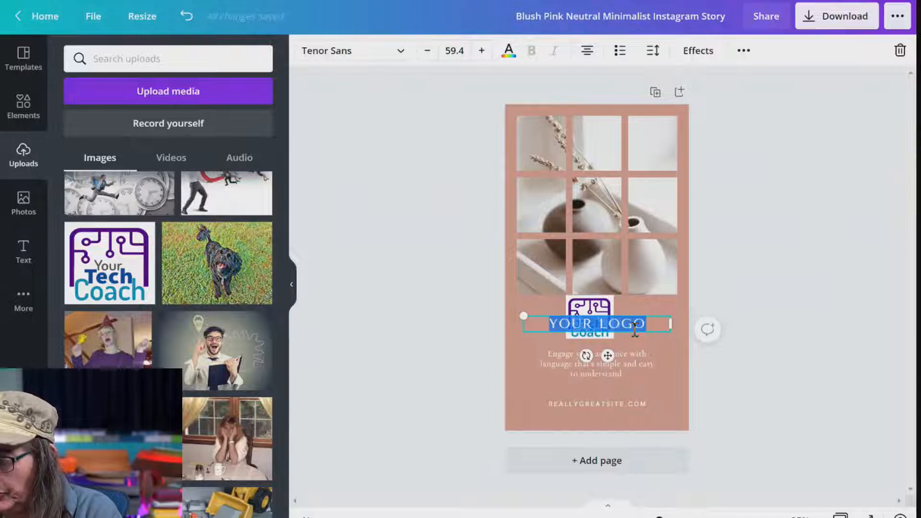
key("BackSpace")
left_click(785, 320)
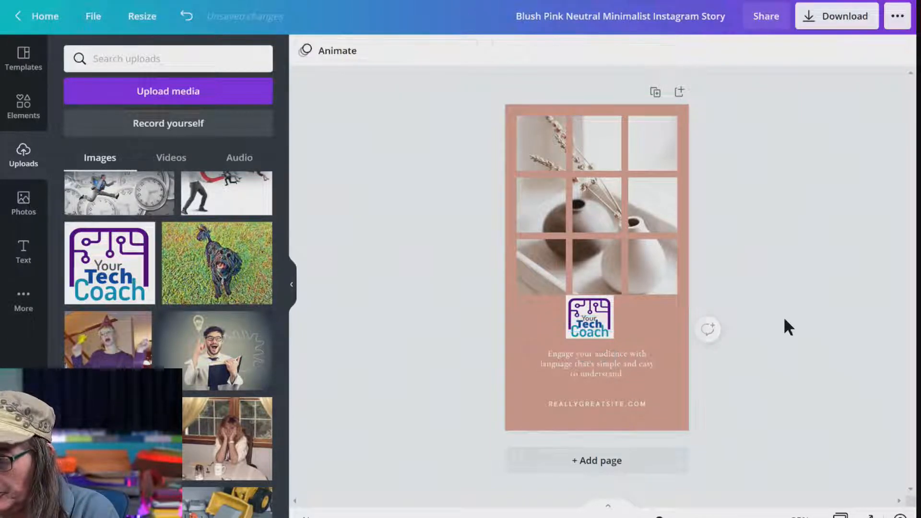
left_click(601, 330)
left_click_drag(602, 330, 601, 333)
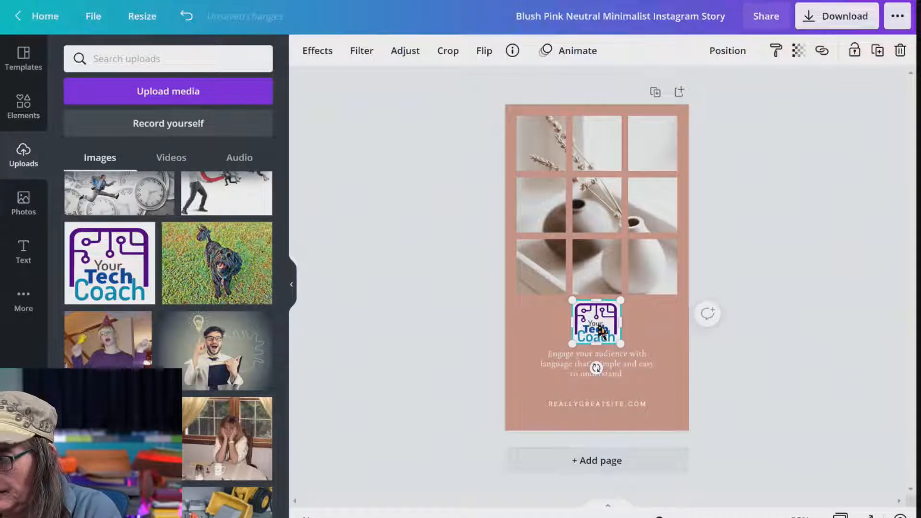
left_click(607, 352)
left_click(608, 373)
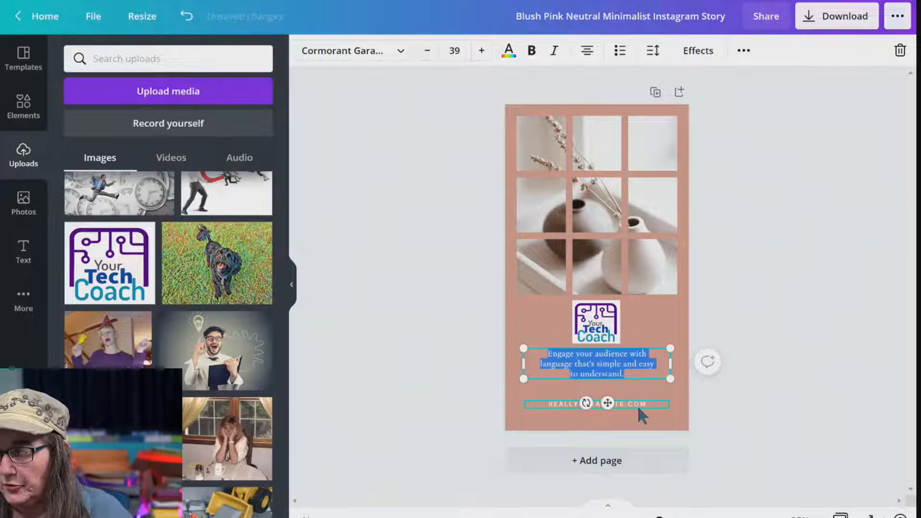
left_click(758, 345)
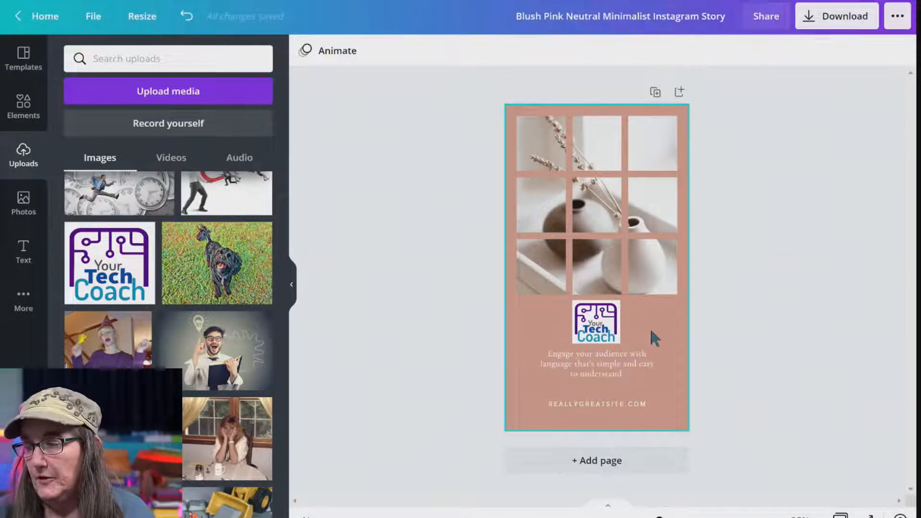
Try purple, yellow and green as the story's background color, and settle on the medium blue default color.
left_click(655, 339)
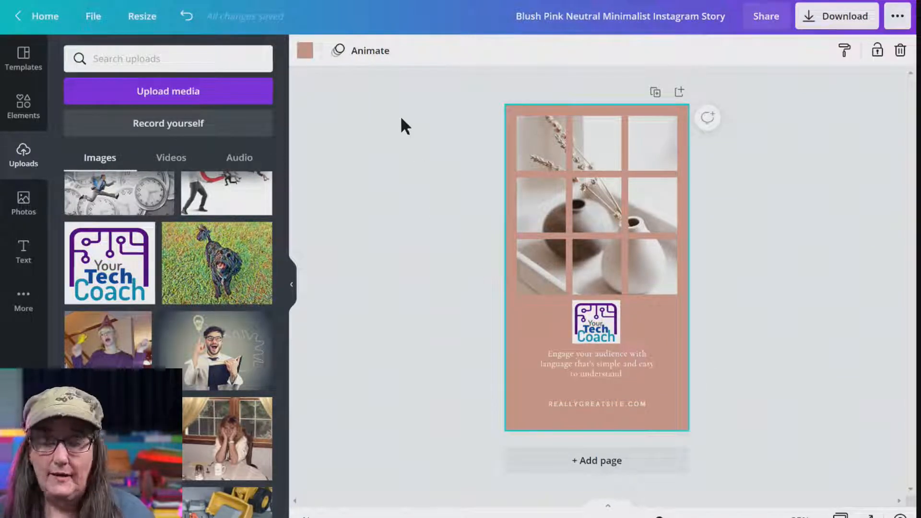
left_click(305, 52)
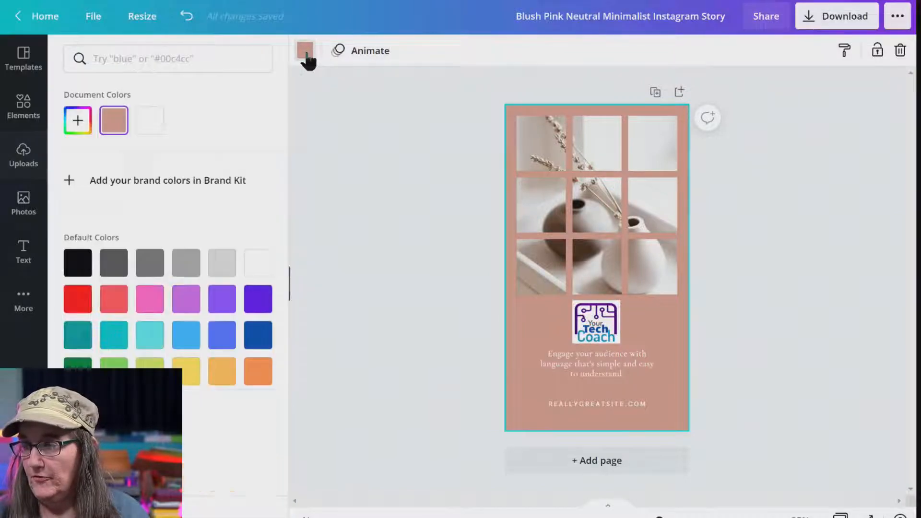
left_click(264, 302)
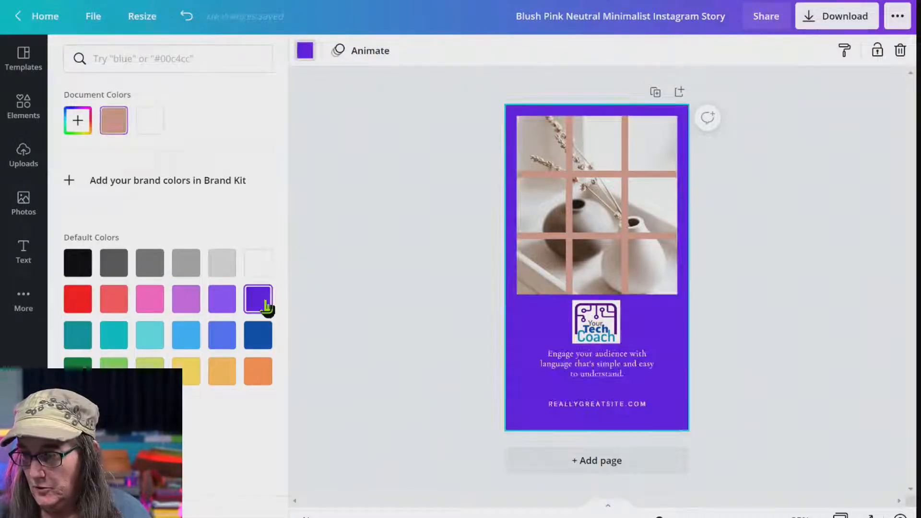
left_click(229, 307)
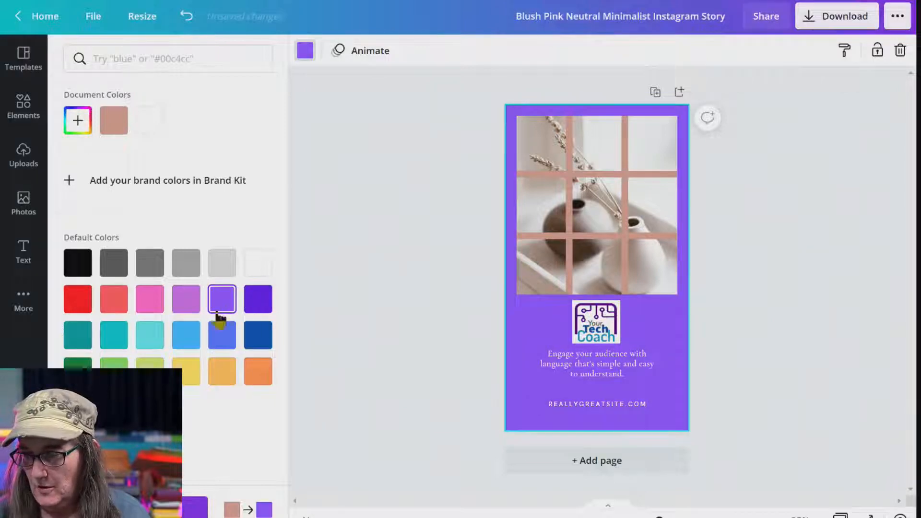
left_click(187, 371)
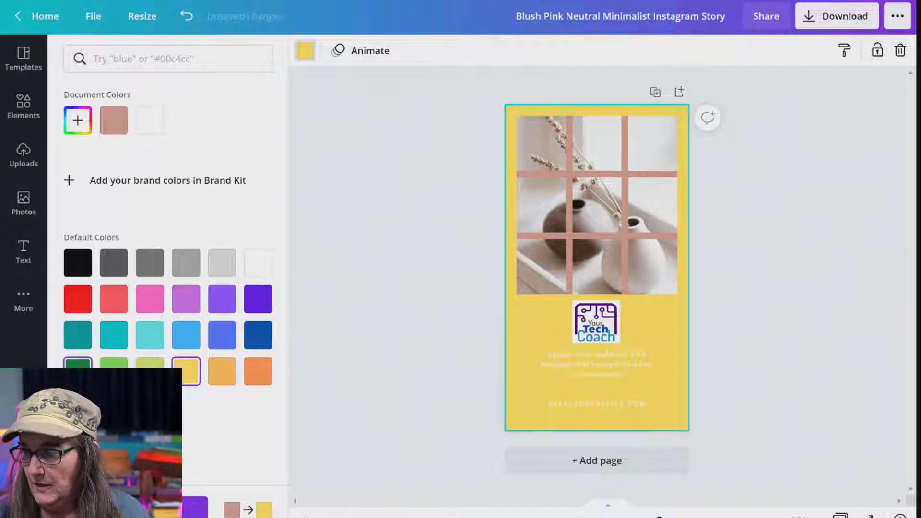
left_click(78, 372)
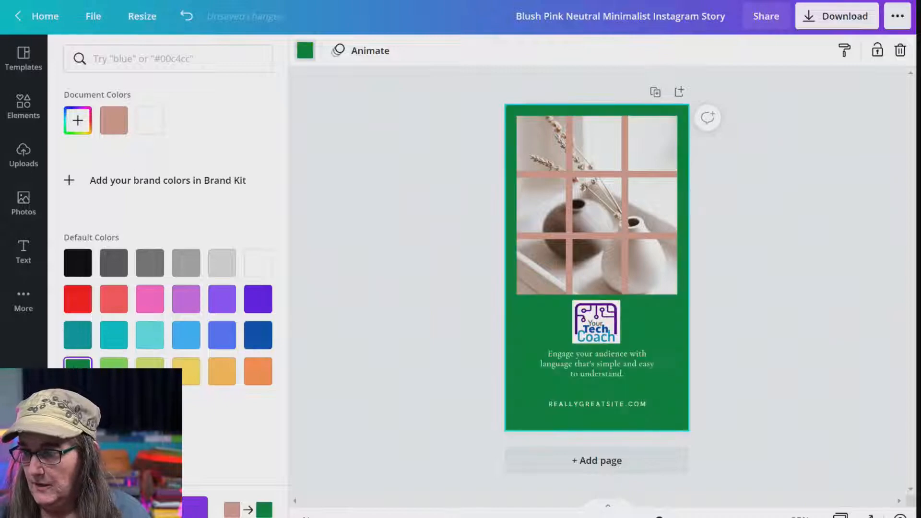
left_click(222, 336)
left_click(383, 318)
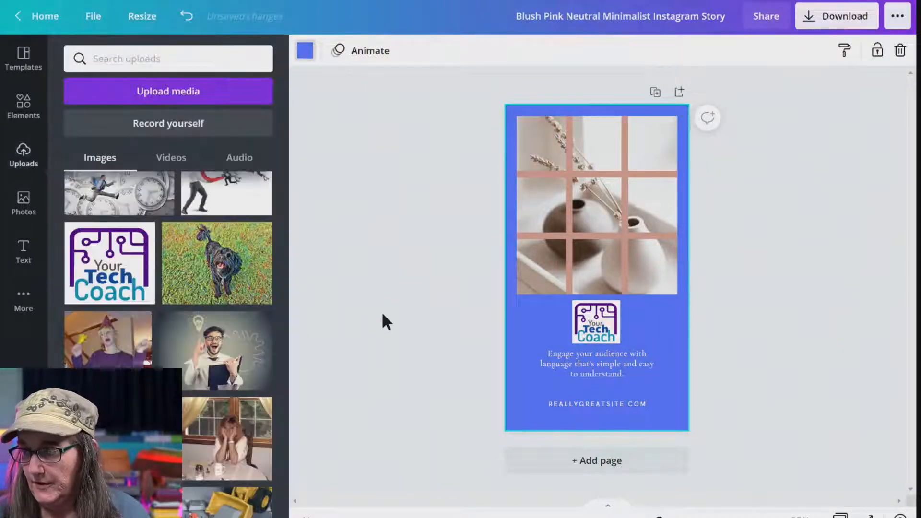
Recolor the two horizontal and two vertical window bars over the vase photo light blue.
left_click(566, 237)
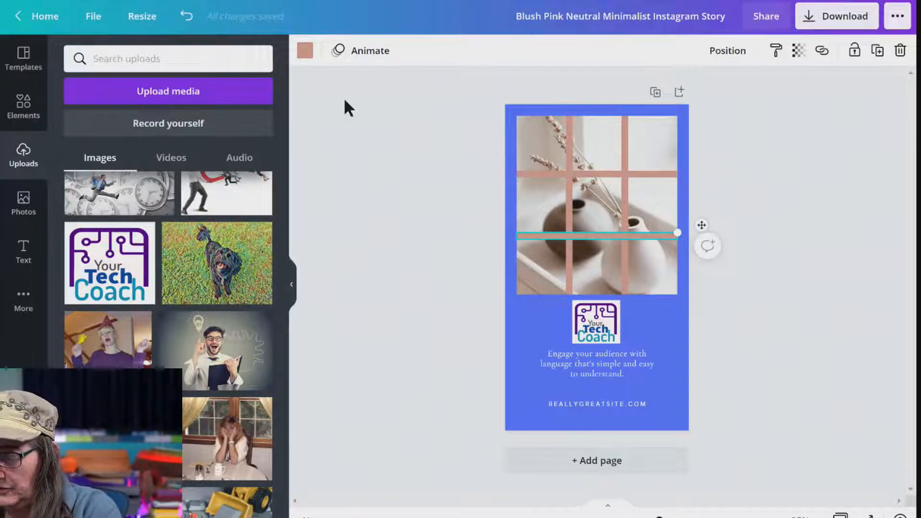
left_click(305, 51)
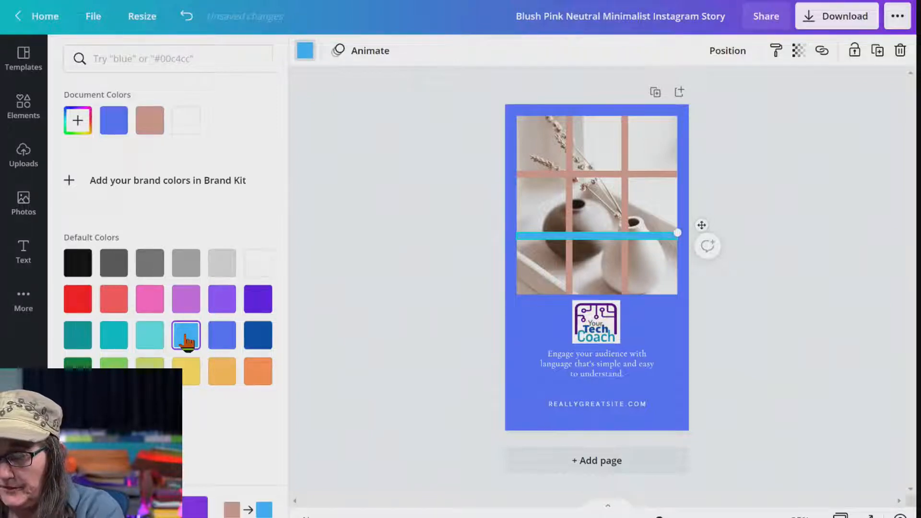
left_click(533, 173)
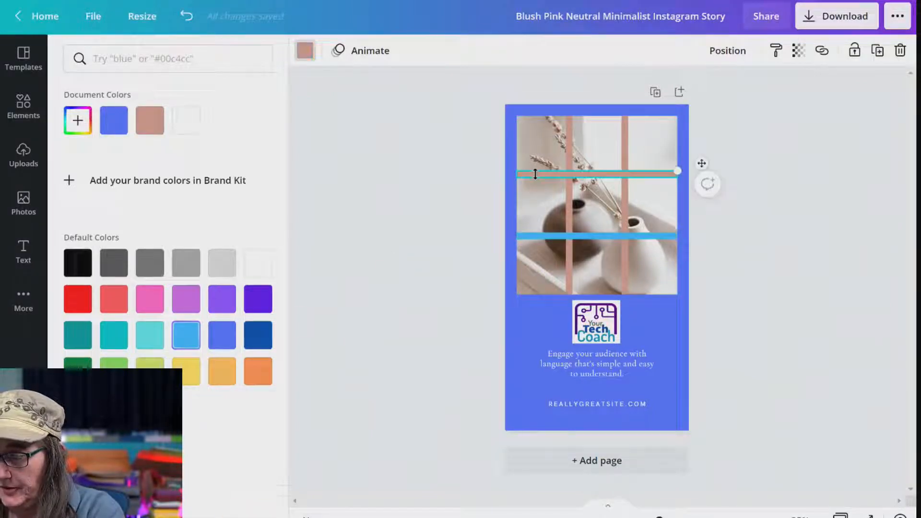
left_click(186, 335)
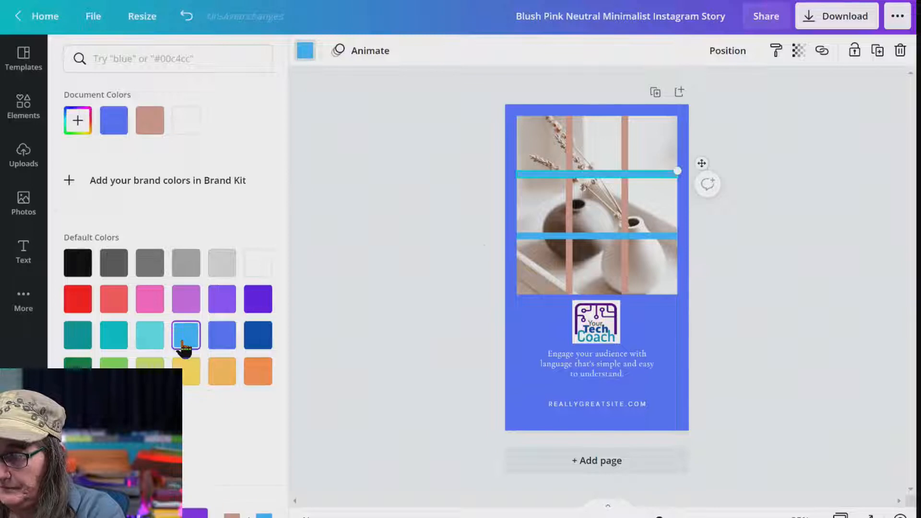
left_click(571, 225)
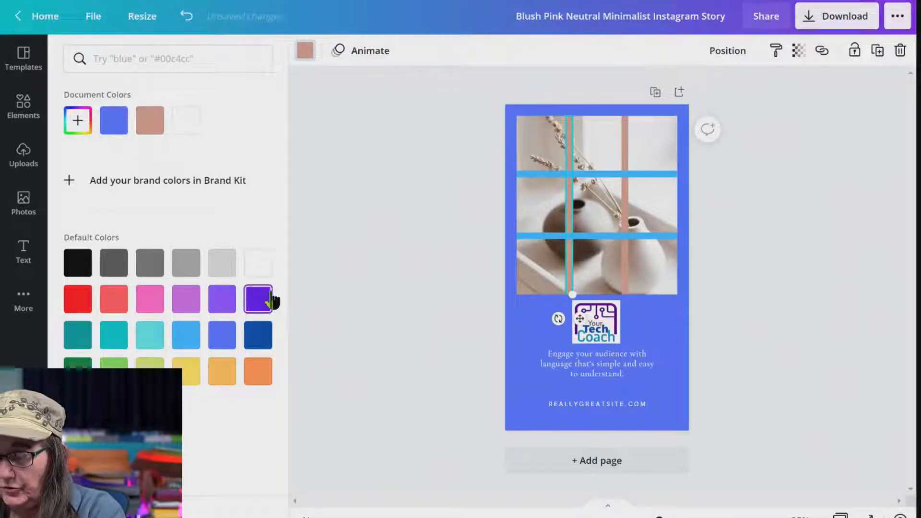
left_click(223, 337)
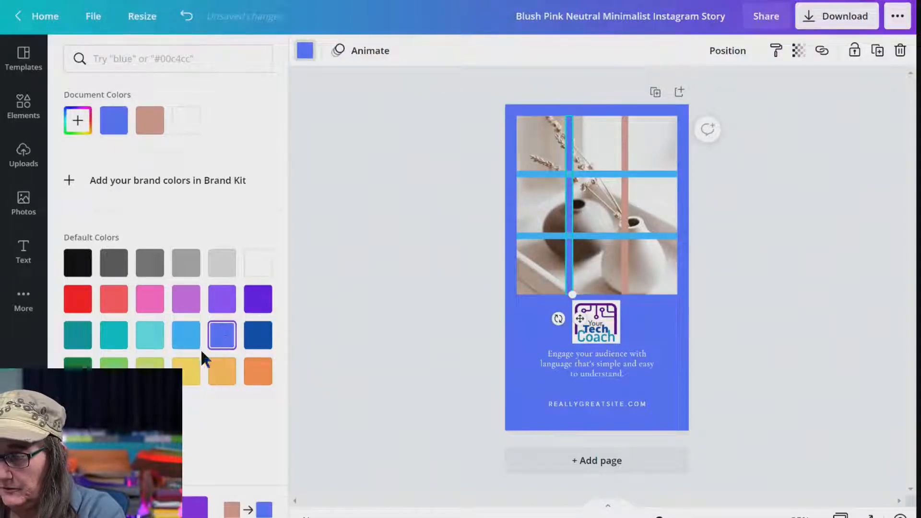
left_click(186, 335)
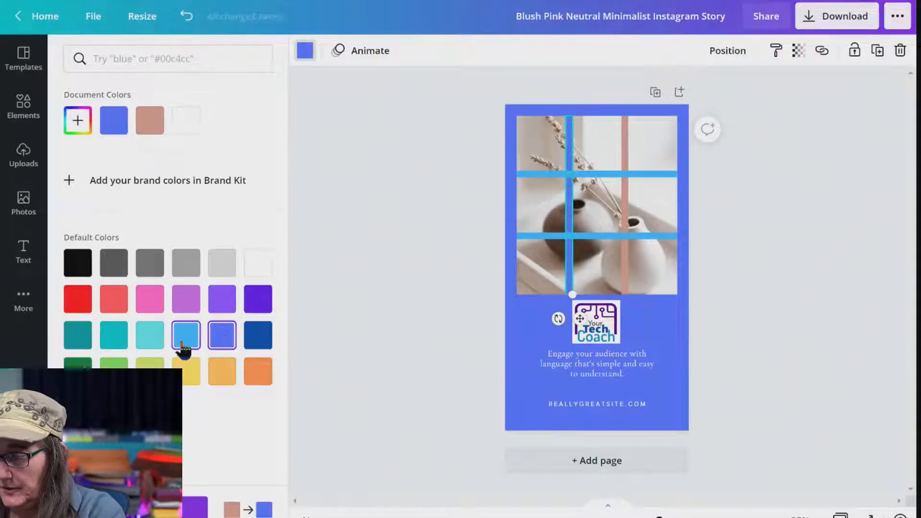
left_click(625, 216)
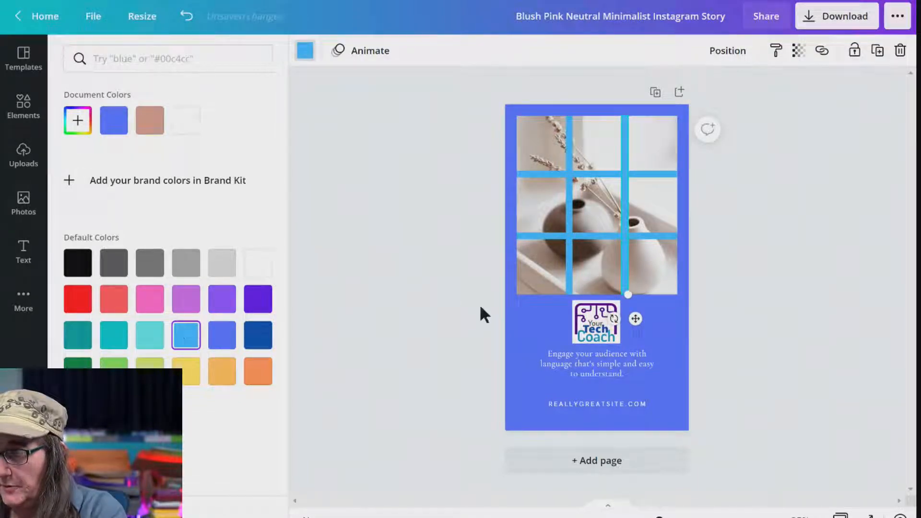
Search the photo library for "beach" and replace the vase photo in the window frame with the pink-sky ocean waves photo.
left_click(667, 272)
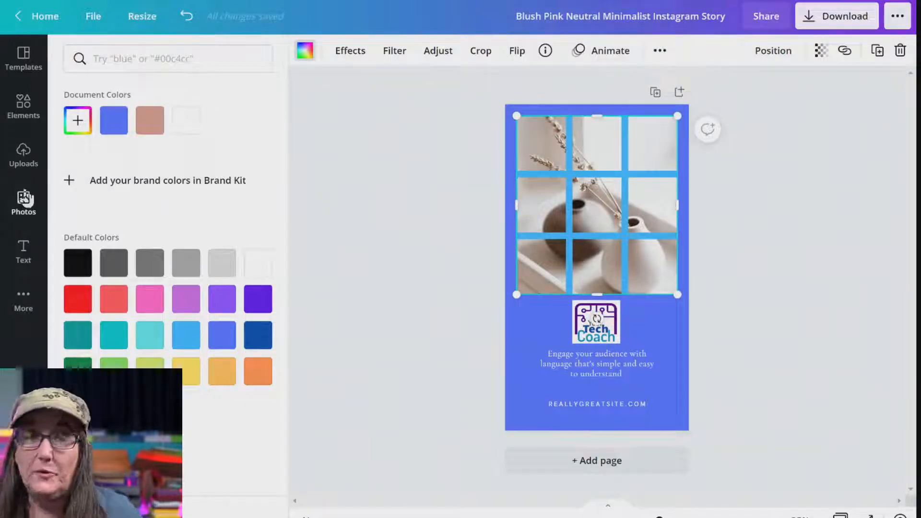
left_click(24, 210)
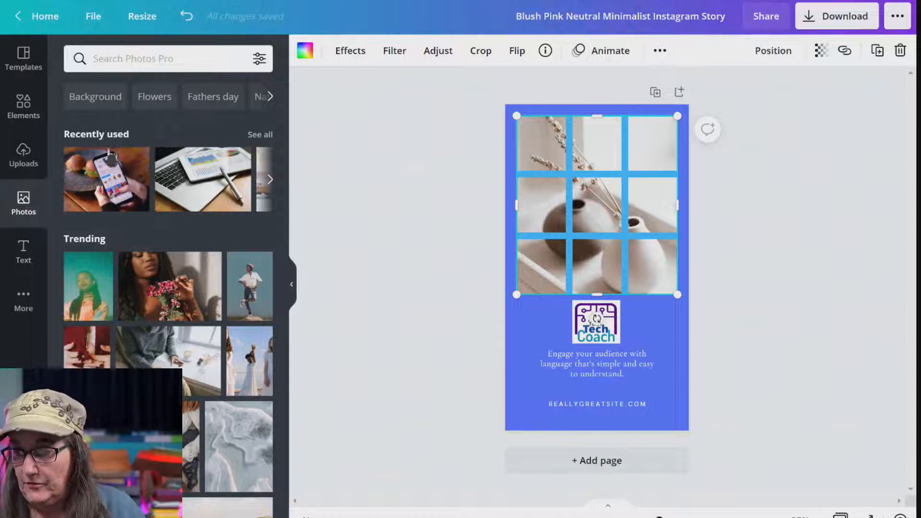
left_click(118, 66)
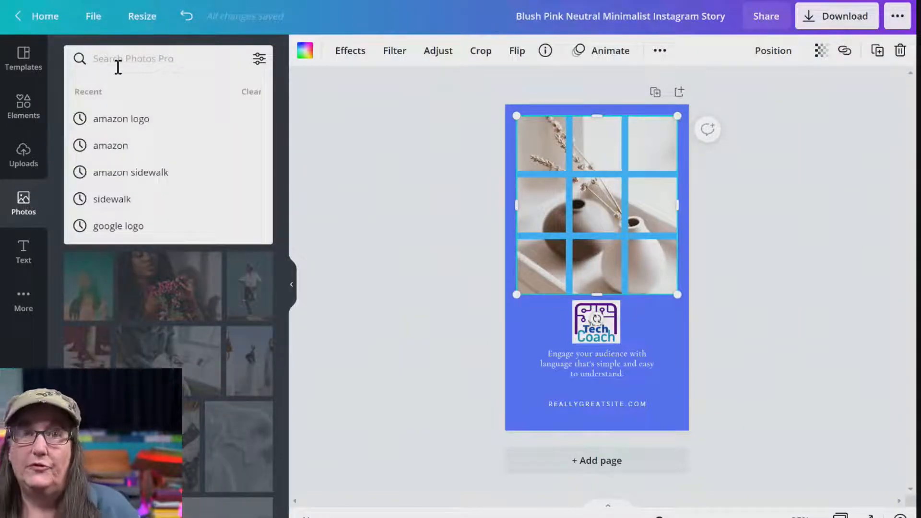
type("b eac")
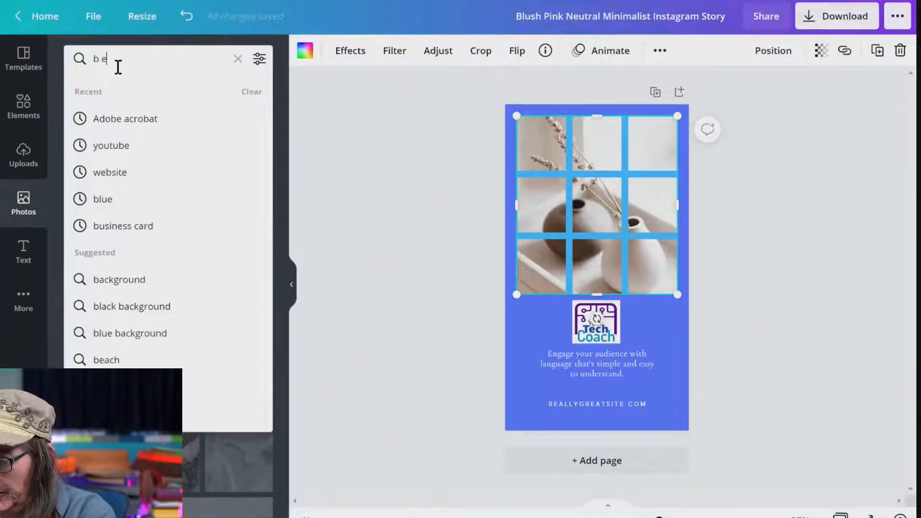
key("BackSpace")
key("BackSpace")
key("BackSpace")
key("BackSpace")
key("BackSpace")
type("beach")
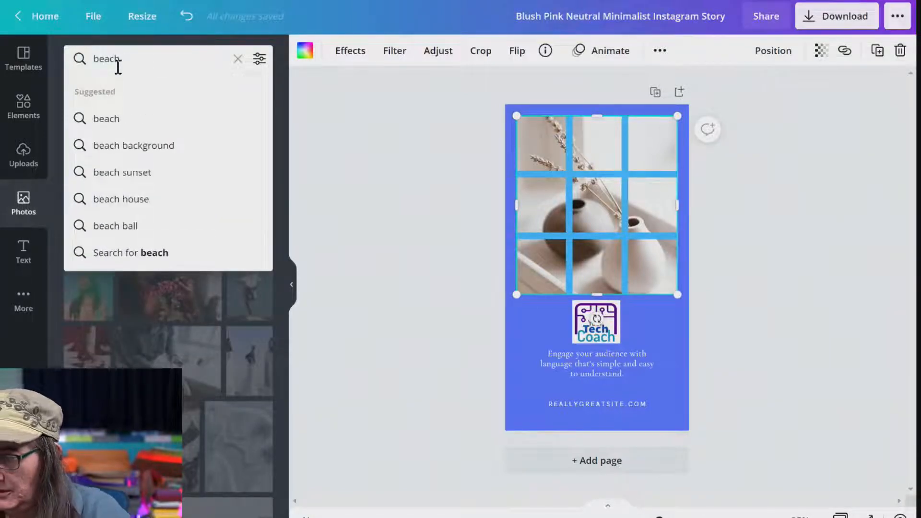
key("Return")
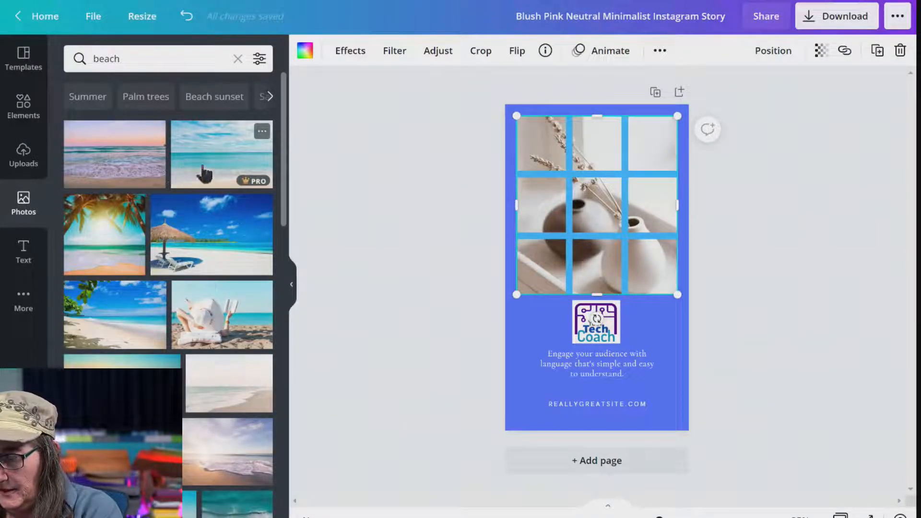
left_click_drag(121, 175, 554, 200)
left_click(775, 240)
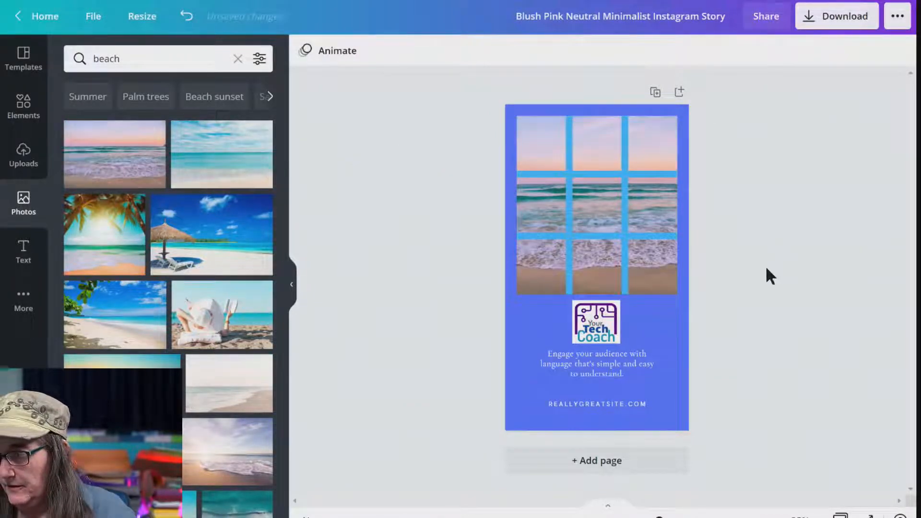
Try black and the photo's brown on the right vertical window bar, and settle on dark gray.
left_click(622, 245)
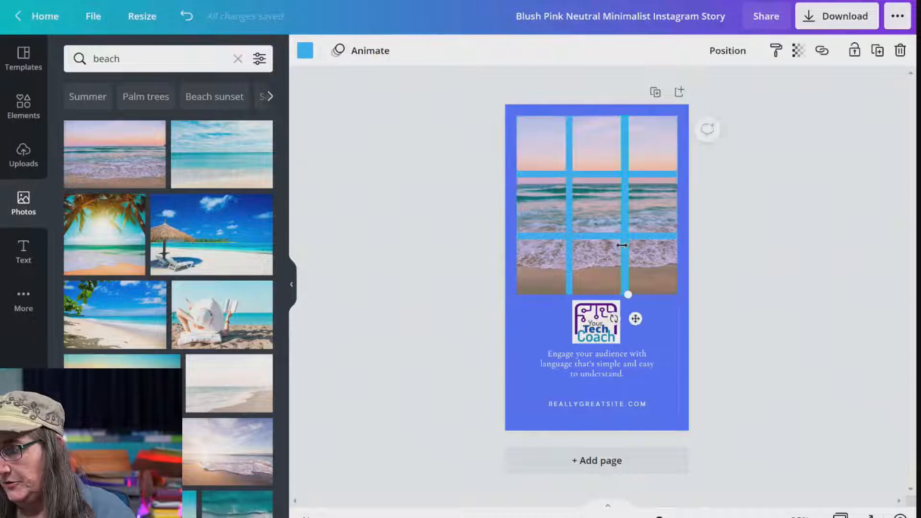
left_click(310, 55)
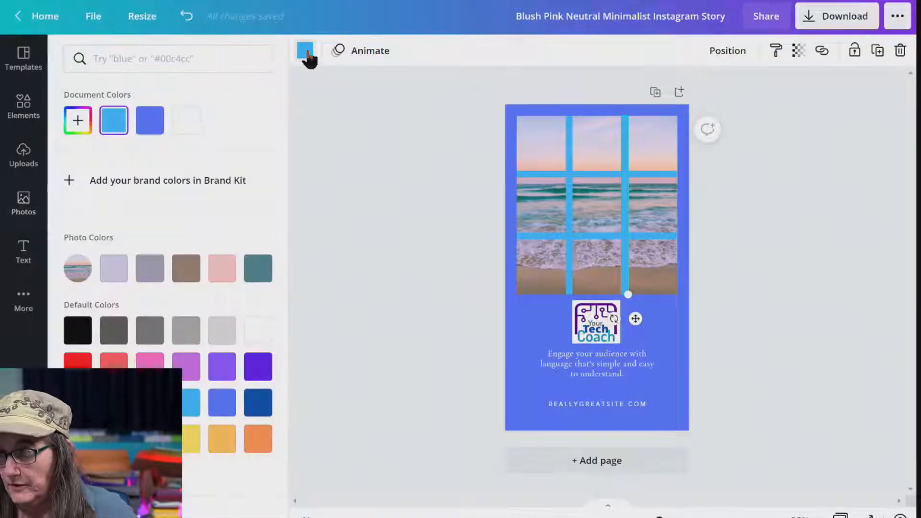
left_click(114, 331)
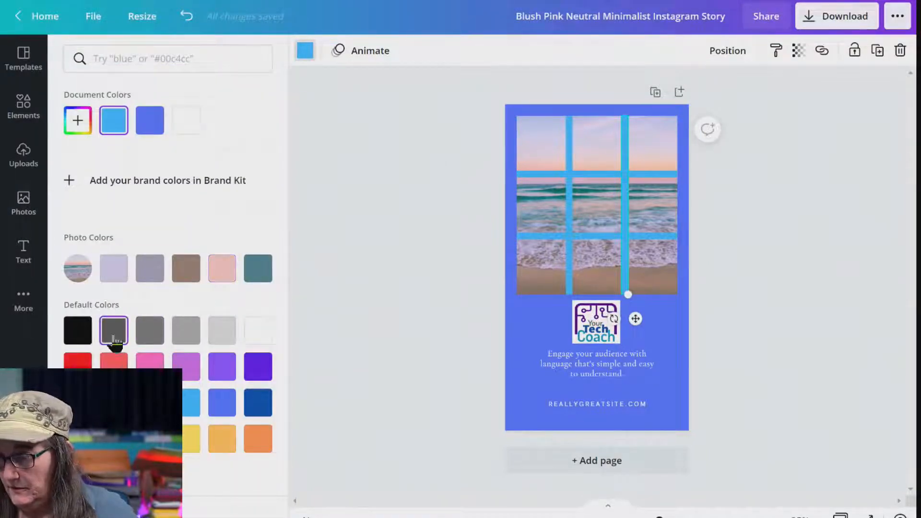
left_click(84, 338)
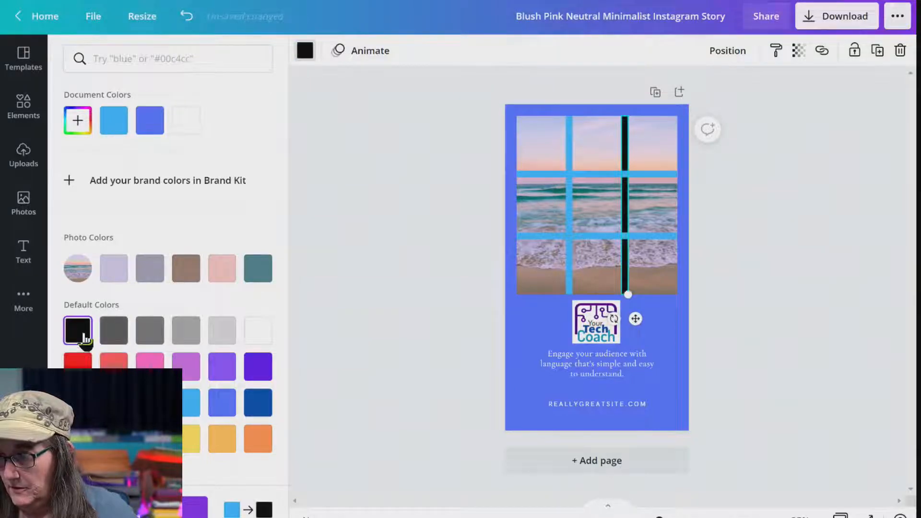
left_click(183, 281)
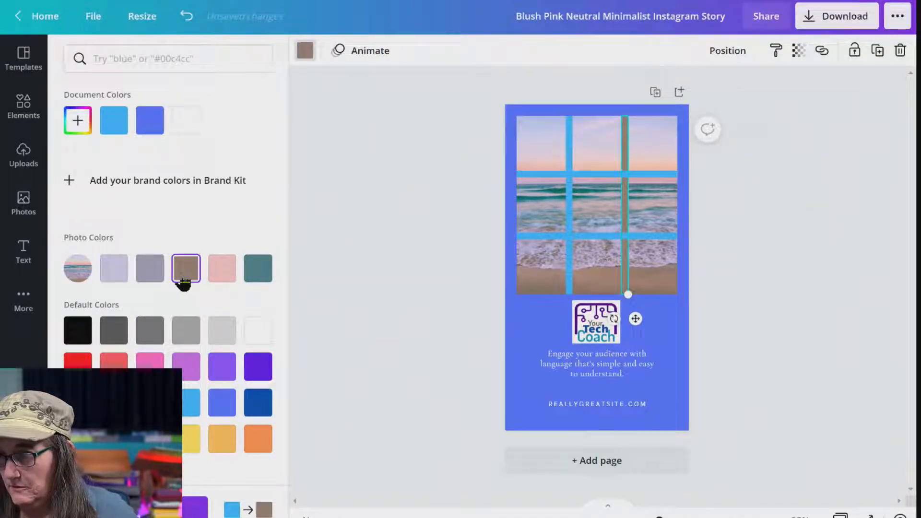
left_click(105, 335)
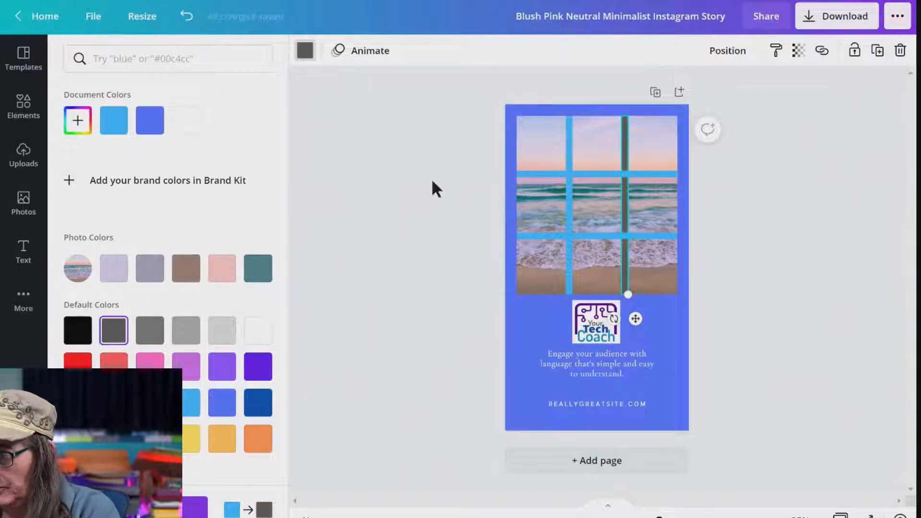
Recolor the left vertical bar and both horizontal bars of the window frame dark gray.
left_click(571, 188)
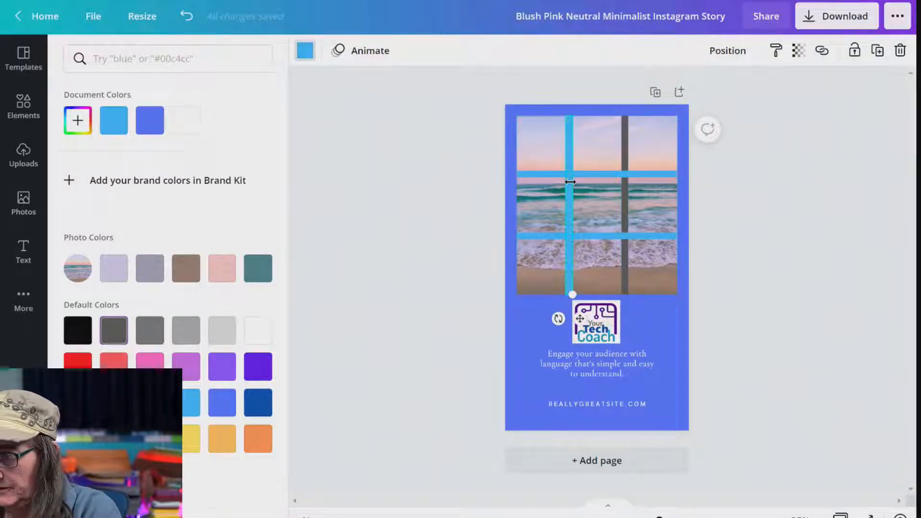
left_click(114, 335)
left_click(537, 173)
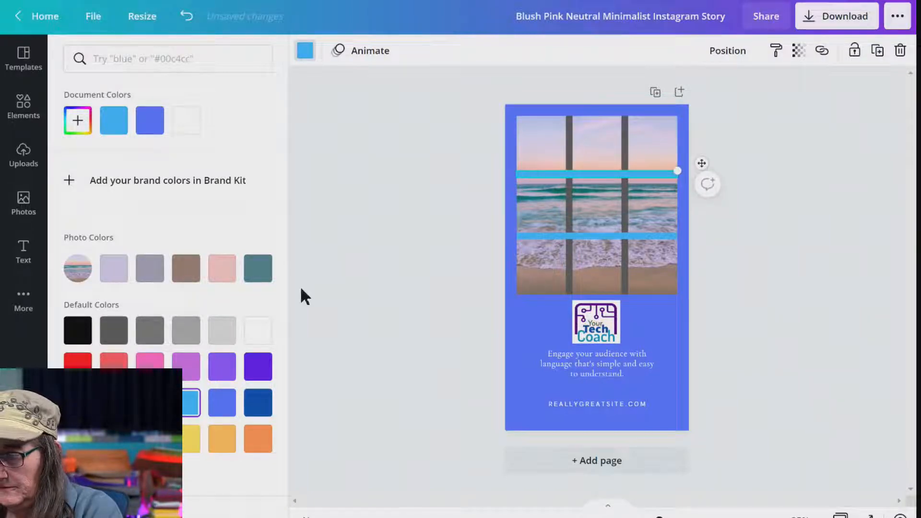
left_click(113, 330)
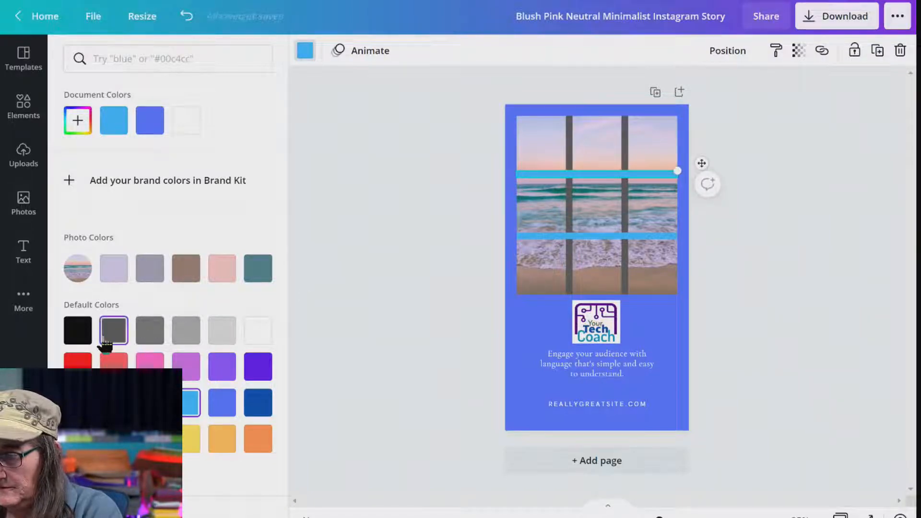
left_click(530, 234)
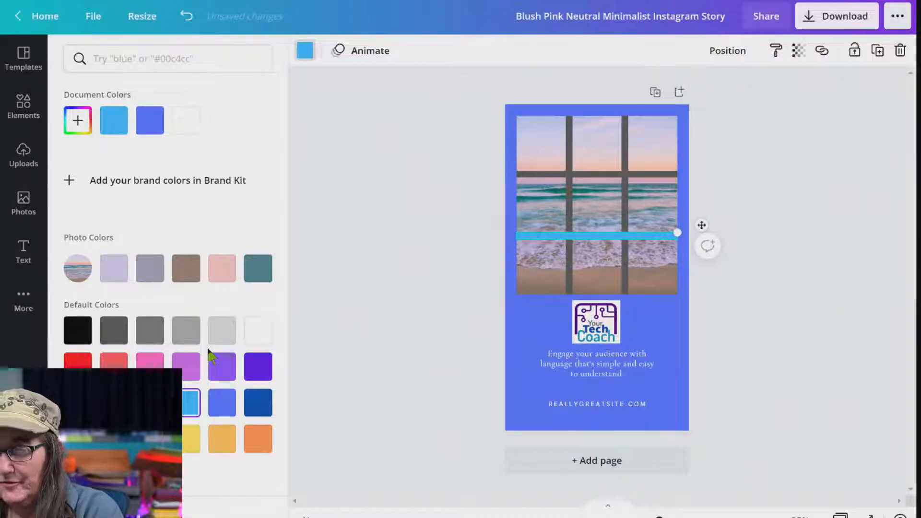
left_click(117, 333)
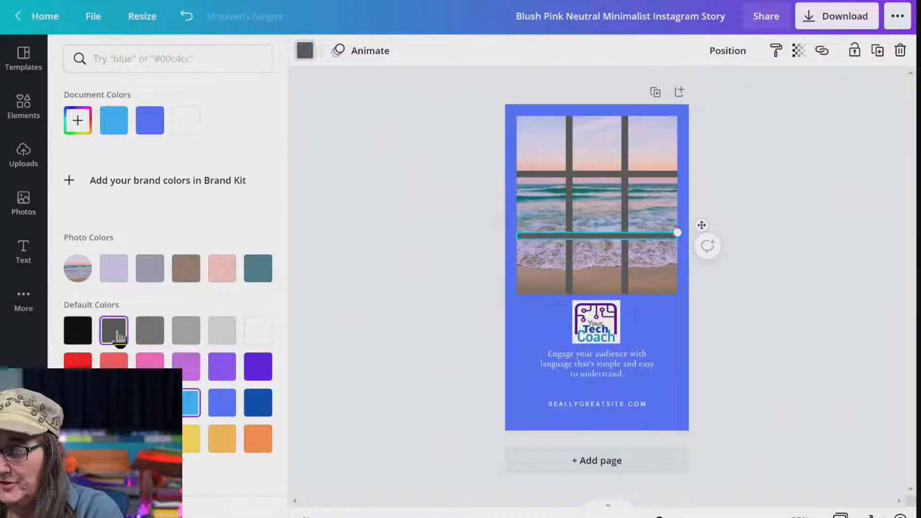
Search the photo library for "beach video" and replace the ocean waves photo in the window frame with the crowded beach photo showing a surveillance camera.
left_click(398, 303)
left_click(831, 269)
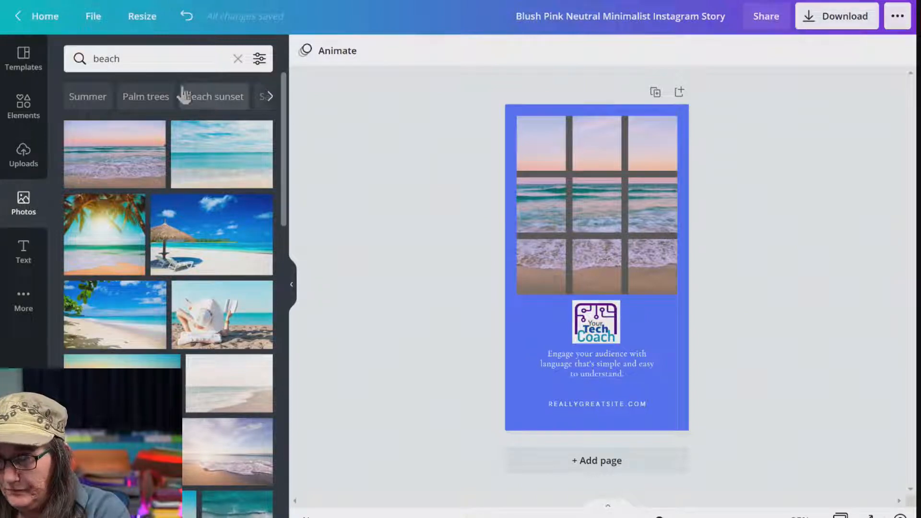
left_click(176, 65)
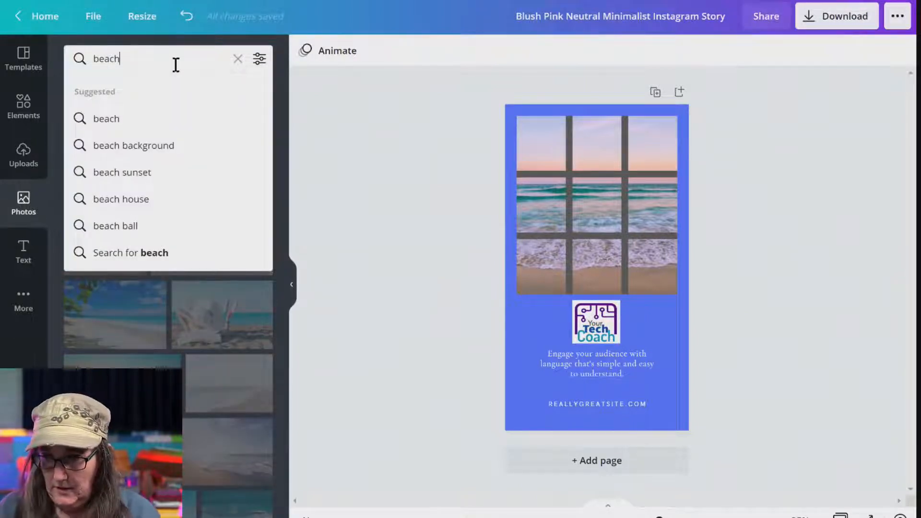
type("video")
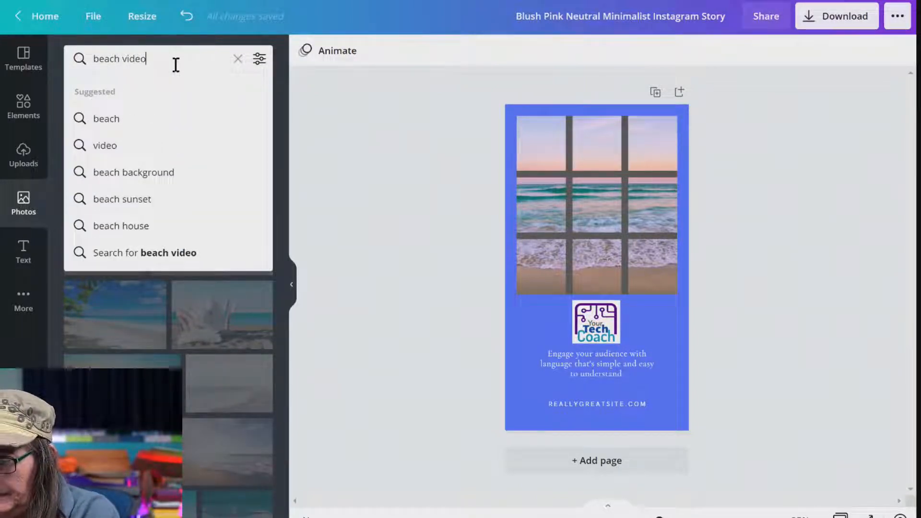
key("Return")
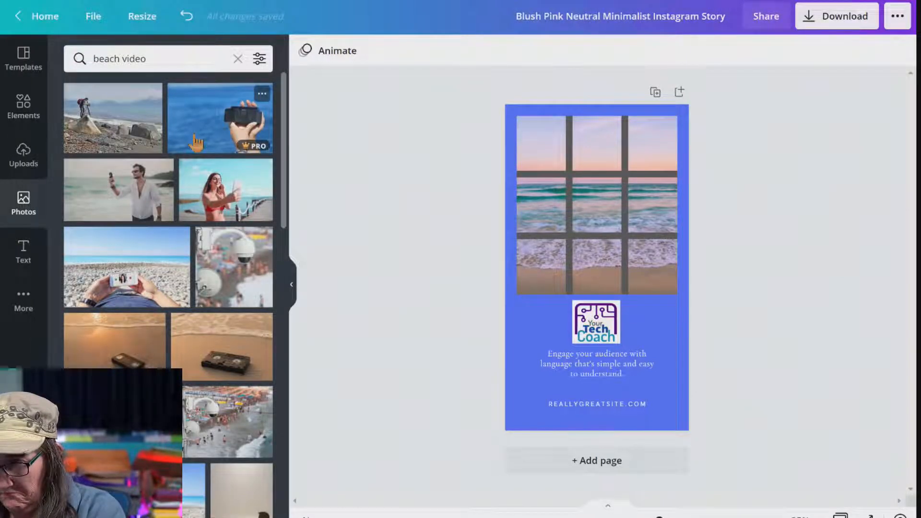
scroll(148, 331, "down", 3)
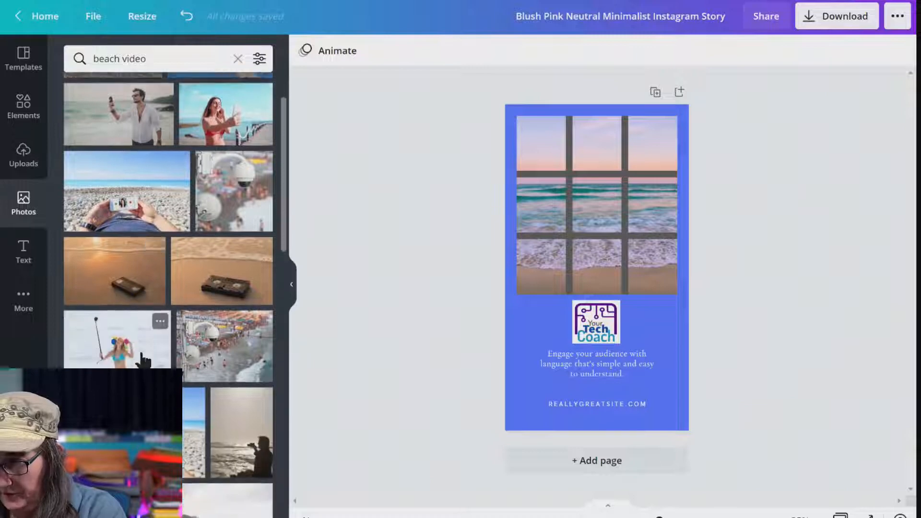
scroll(144, 335, "down", 5)
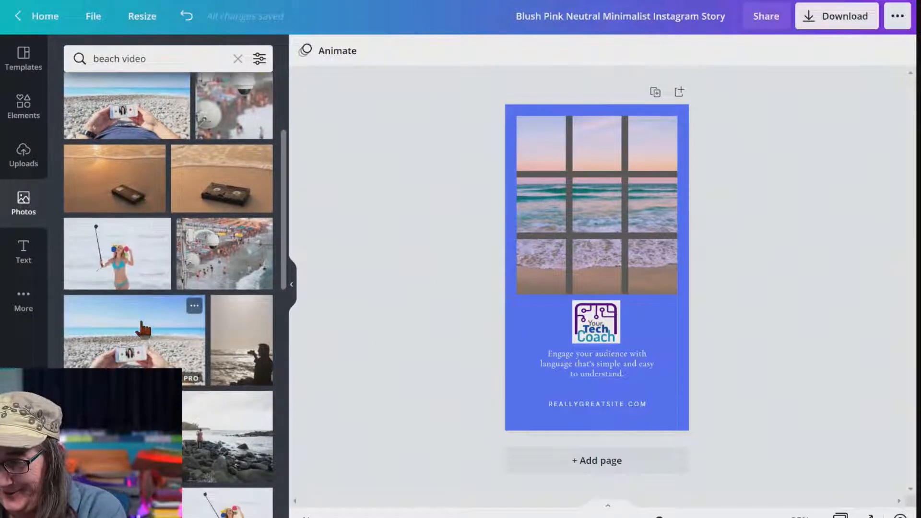
scroll(143, 331, "down", 3)
scroll(144, 330, "up", 5)
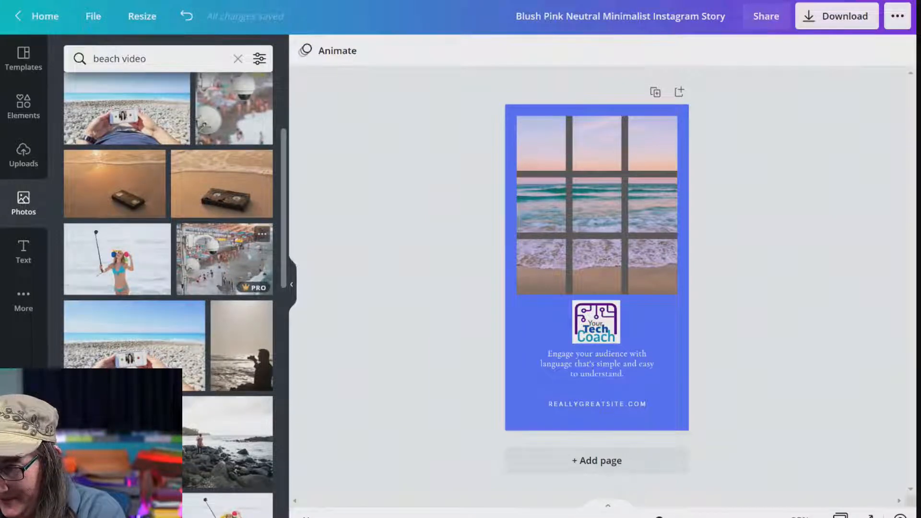
left_click_drag(290, 277, 546, 230)
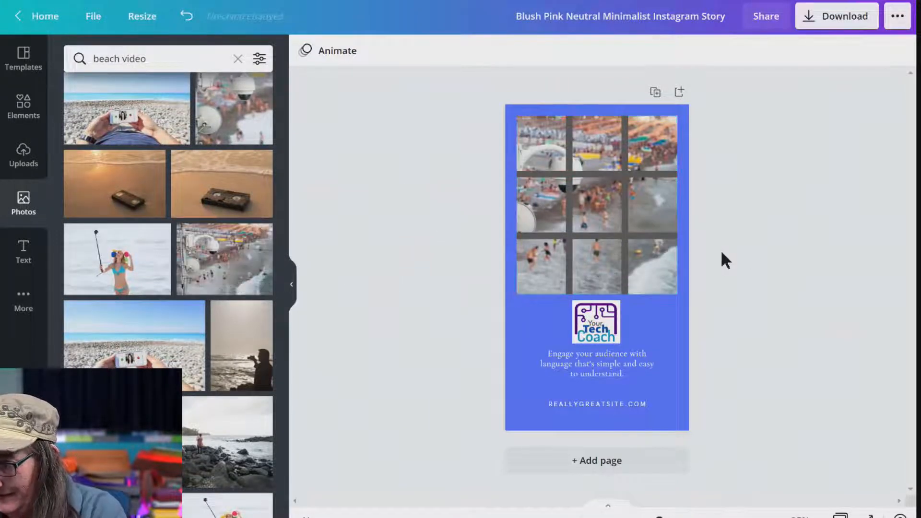
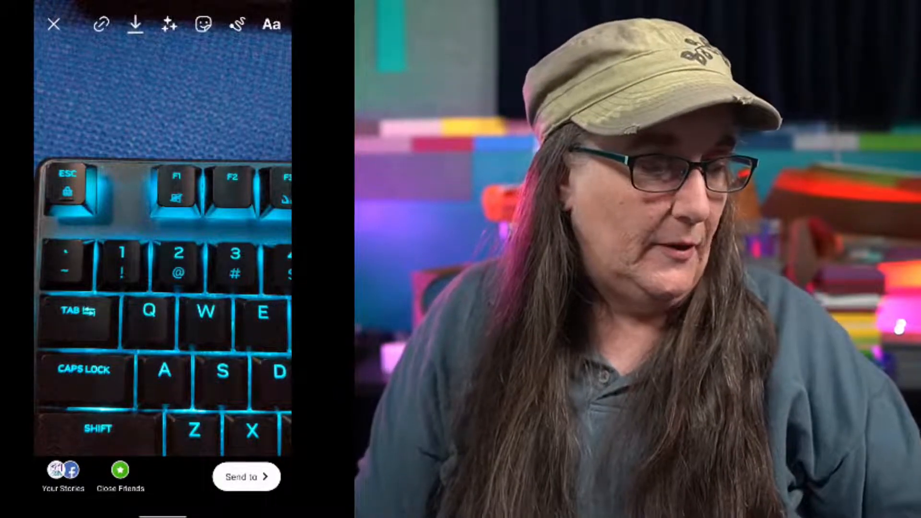
Switch to the Instagram story editor and check the link options for the keyboard photo.
left_click(101, 24)
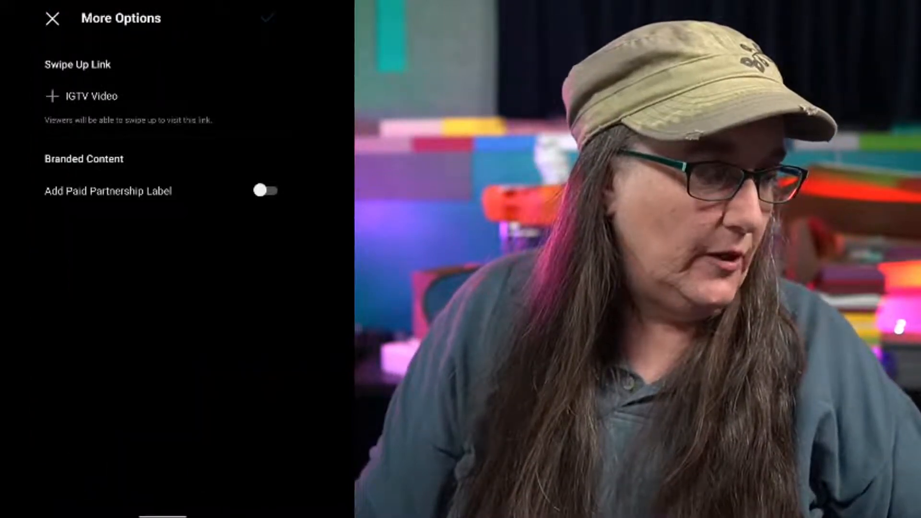
left_click(52, 19)
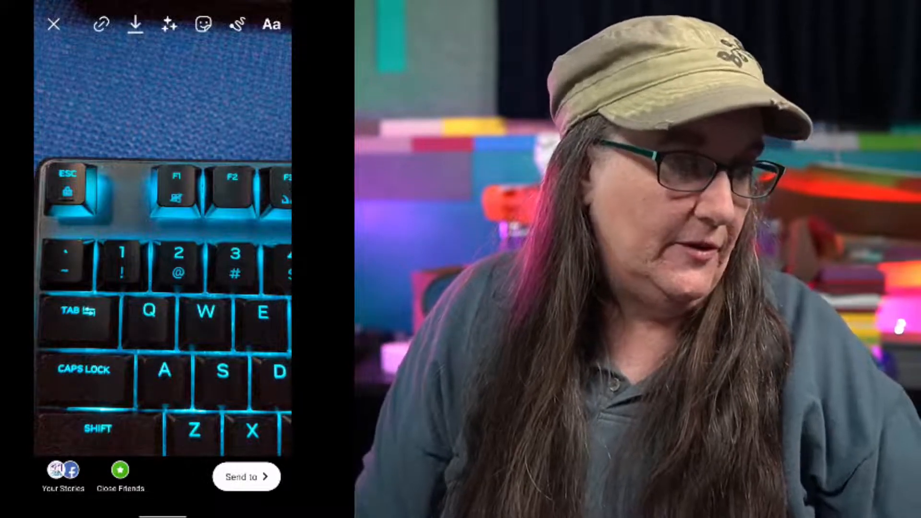
Apply the Aqua Glitter effect to the keyboard photo.
left_click(169, 24)
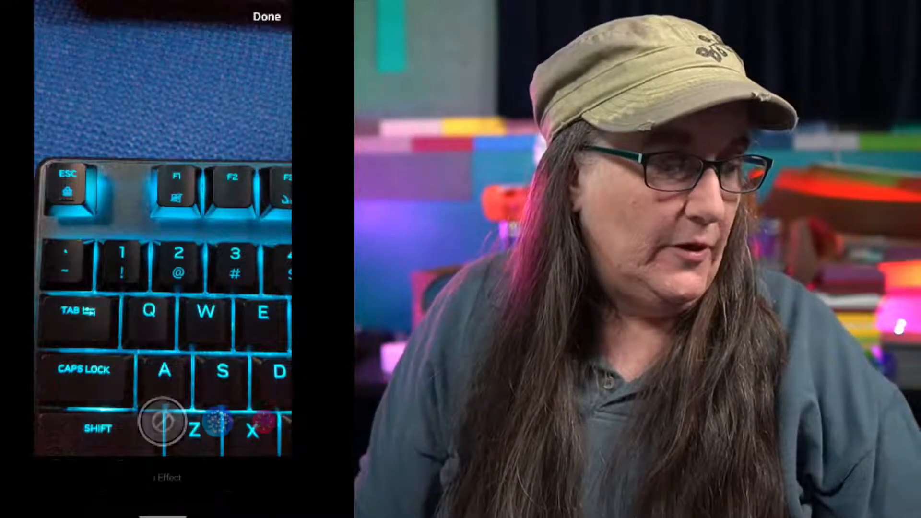
left_click(218, 422)
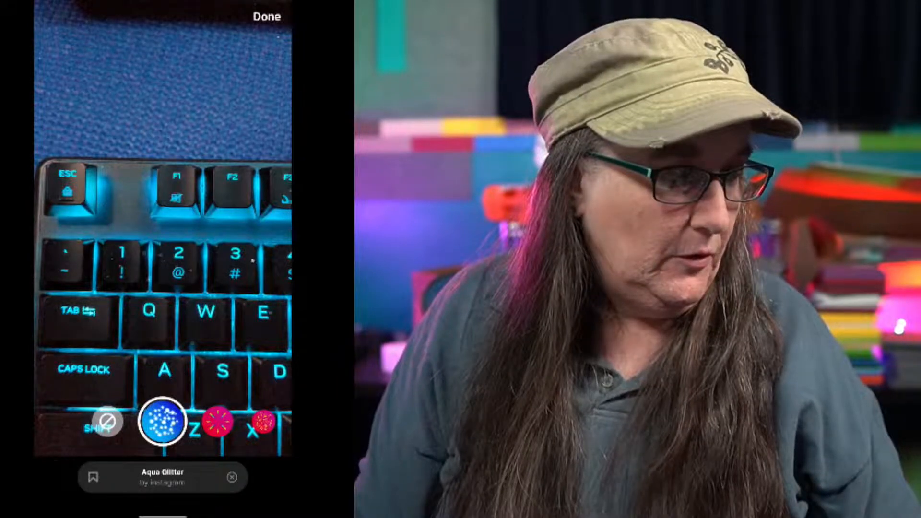
left_click(267, 16)
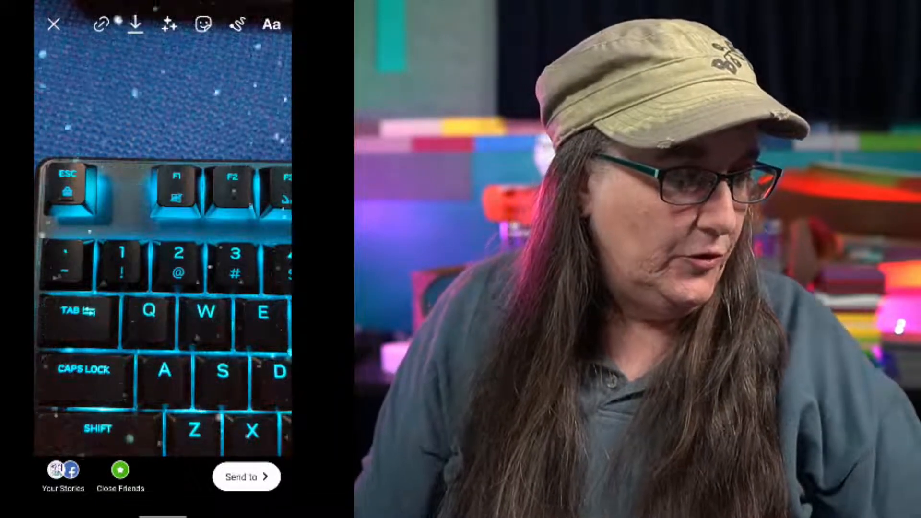
Try the Starburst, Glitter, Doodle Heart, Starry Night and now 2.0 effects on the keyboard photo, and settle on Sparkles.
left_click(169, 24)
left_click(218, 422)
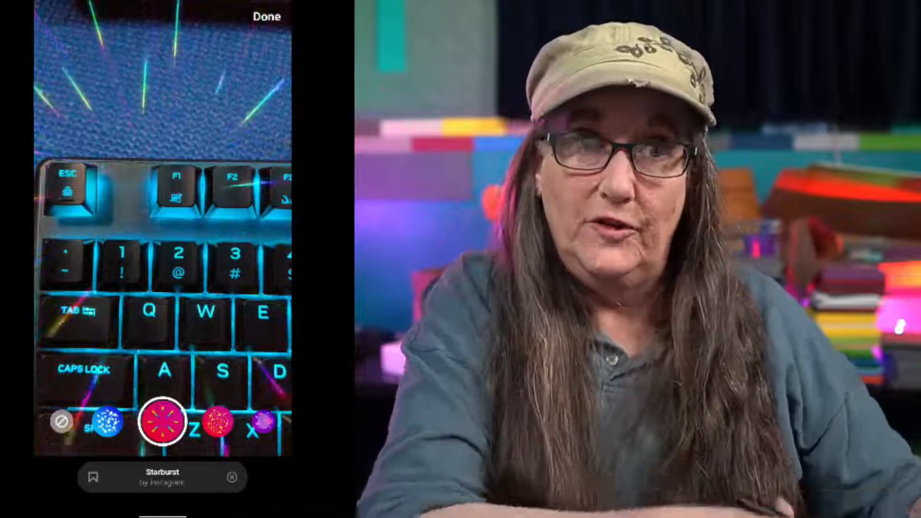
left_click(218, 422)
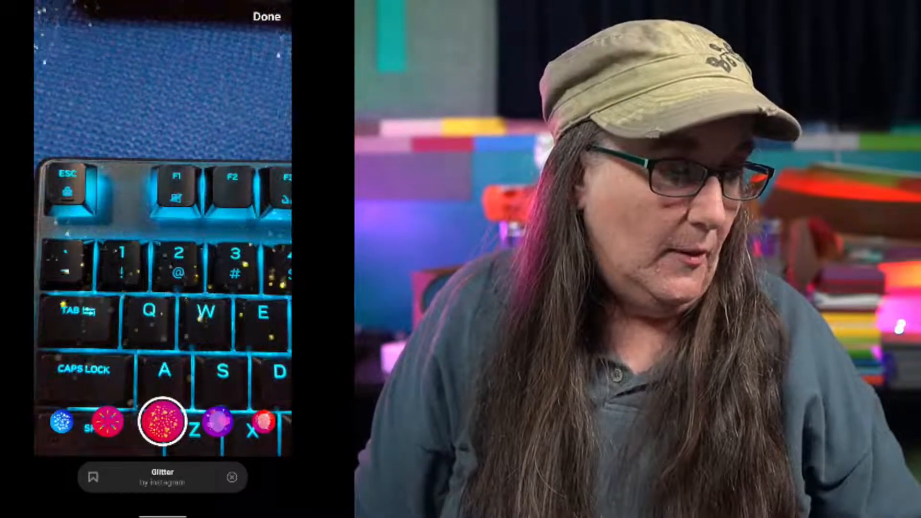
left_click(217, 422)
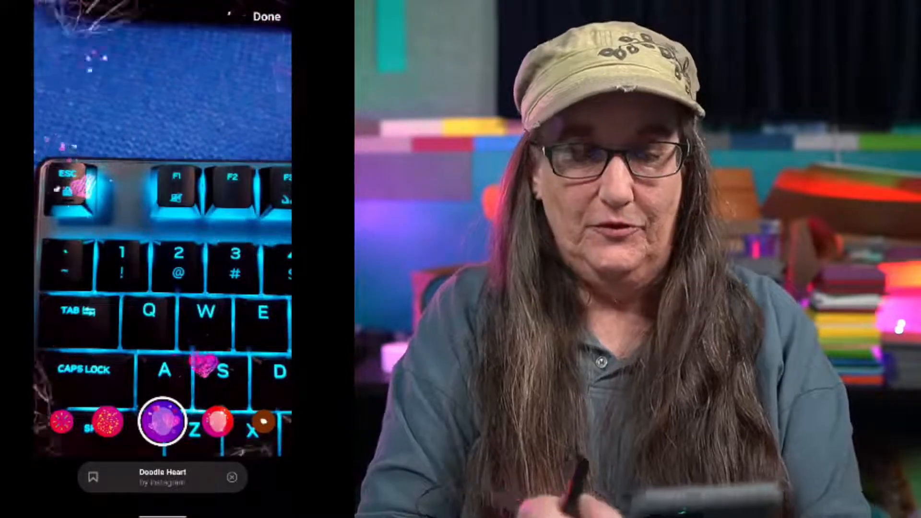
left_click(218, 422)
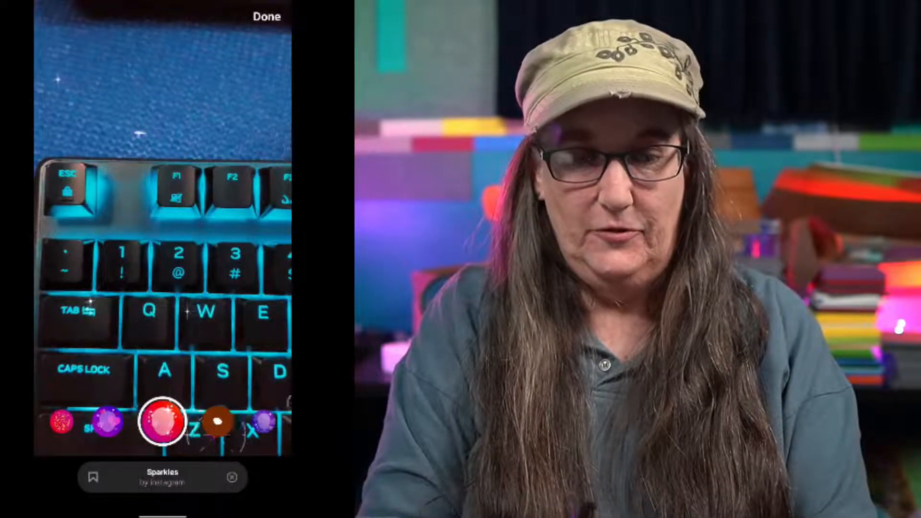
left_click(264, 422)
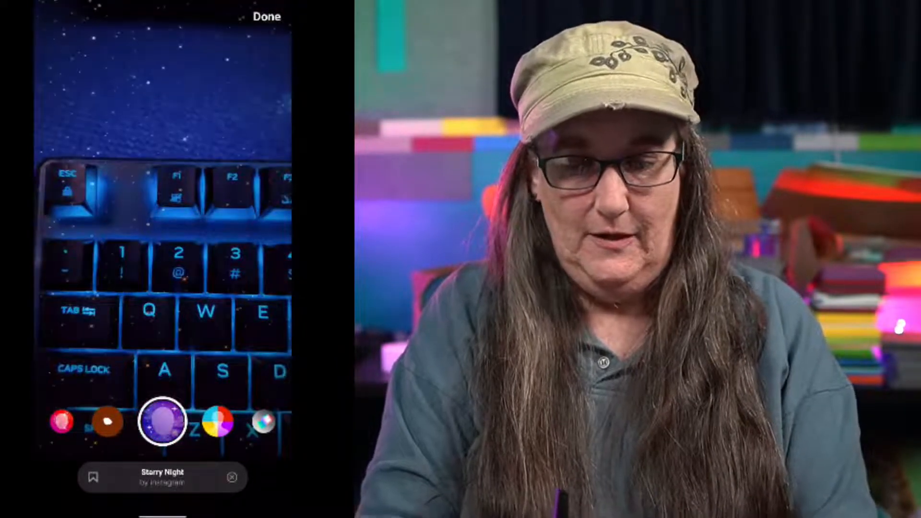
left_click(108, 422)
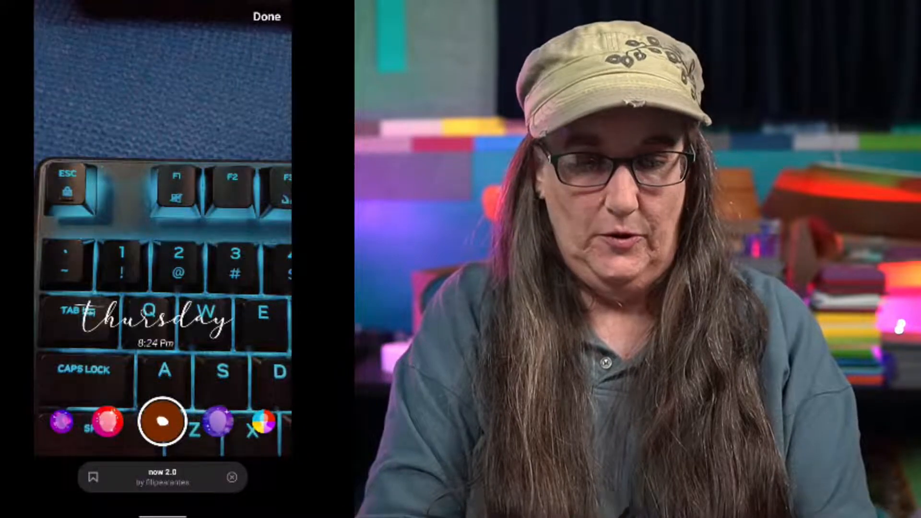
left_click(107, 422)
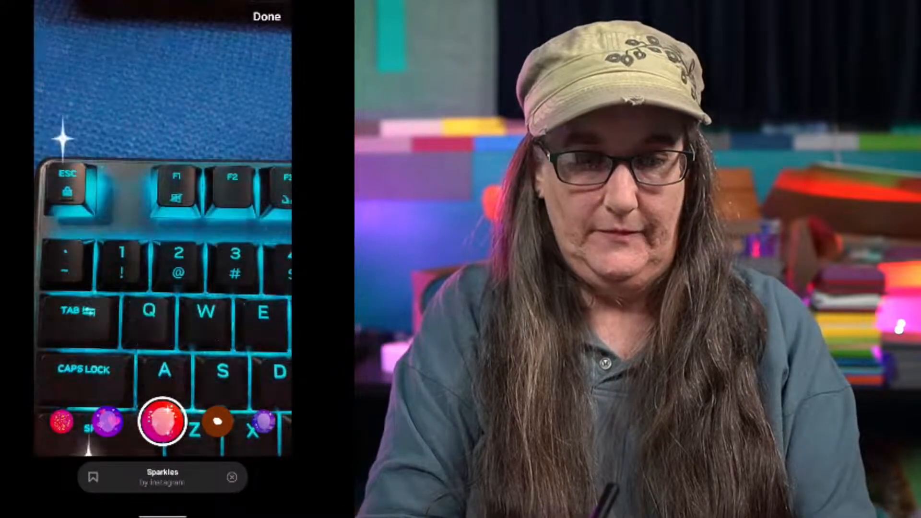
left_click(267, 16)
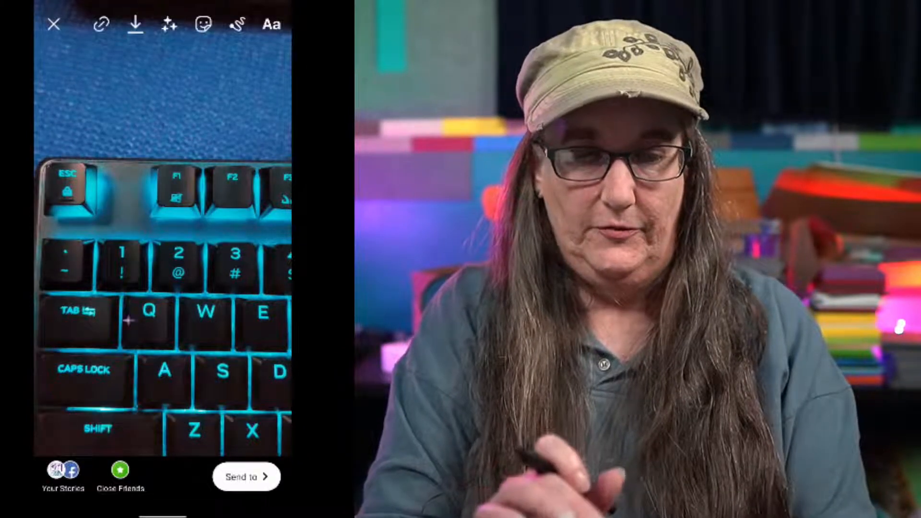
Add an "Ask me a question" sticker to the story and discard it.
left_click_drag(135, 247, 132, 43)
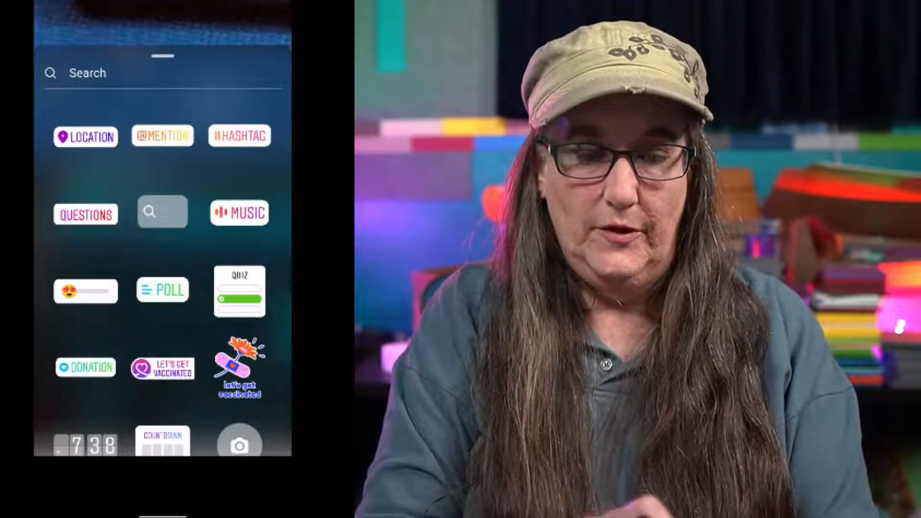
left_click(86, 214)
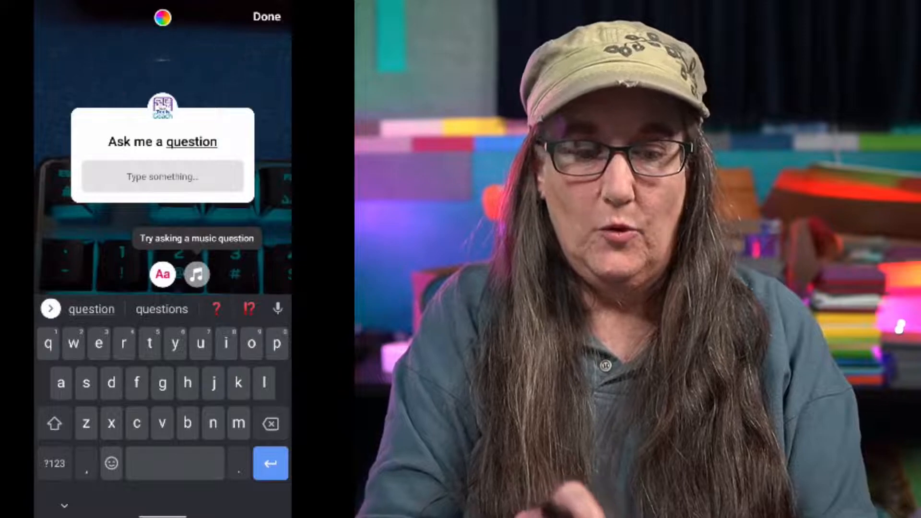
left_click(267, 17)
left_click_drag(162, 235, 163, 428)
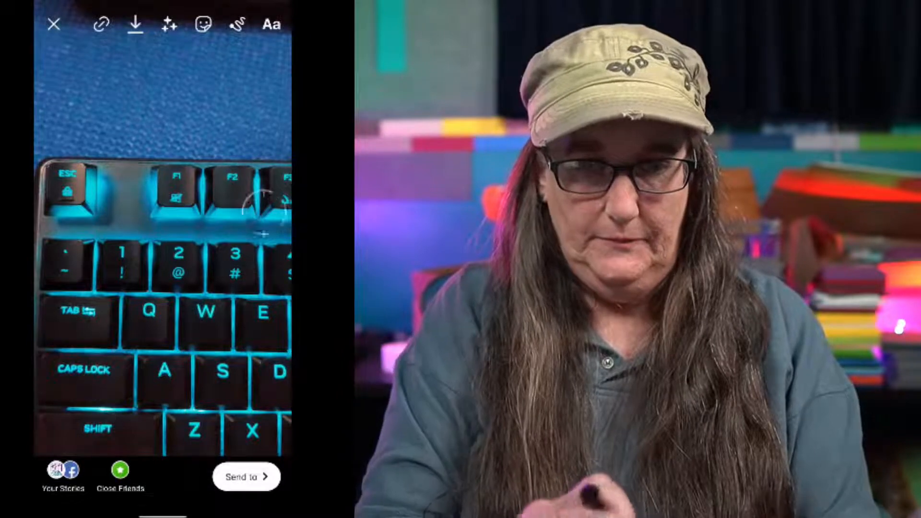
left_click(237, 24)
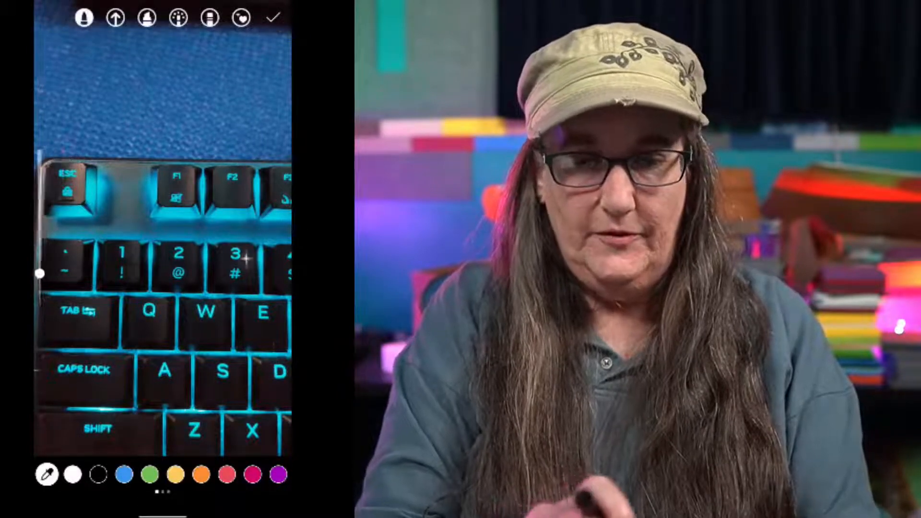
left_click(273, 18)
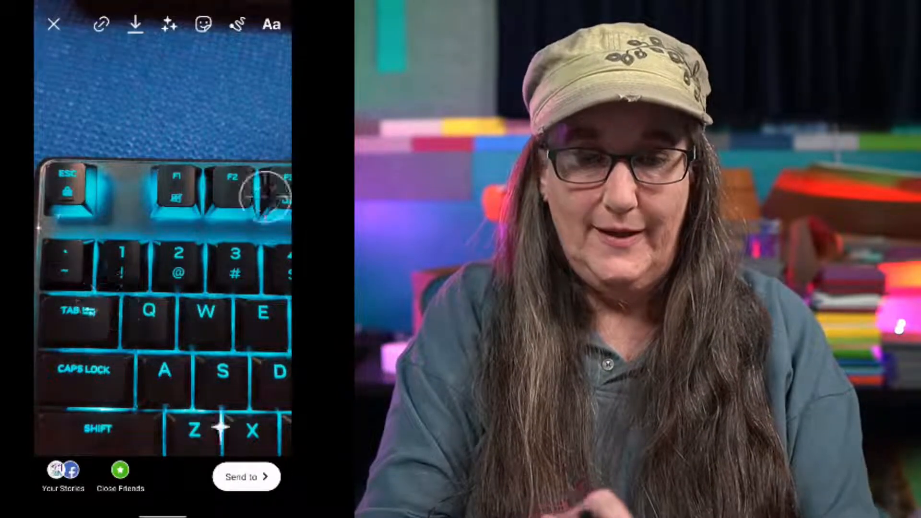
Add a heart-eyes emoji slider sticker with the text "Hello" and place it on the blue fabric above the keyboard.
left_click(201, 23)
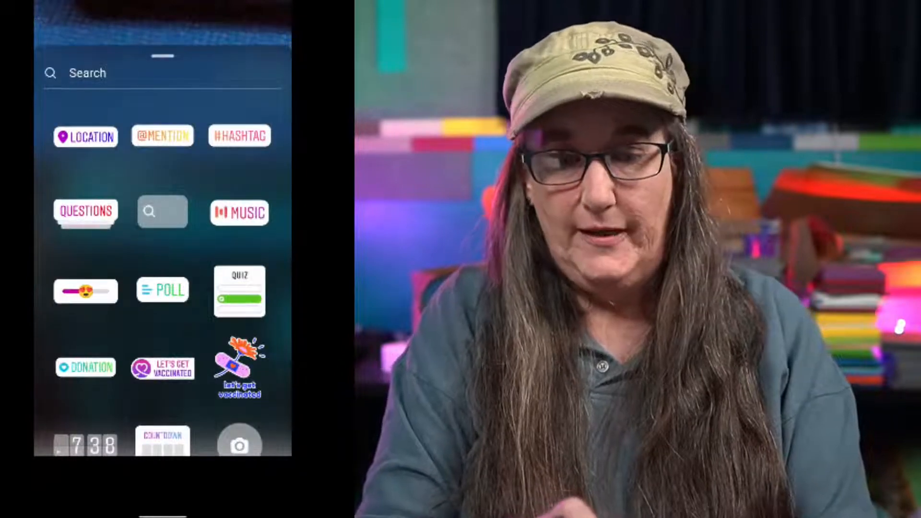
scroll(162, 273, "down", 2)
scroll(162, 273, "up", 1)
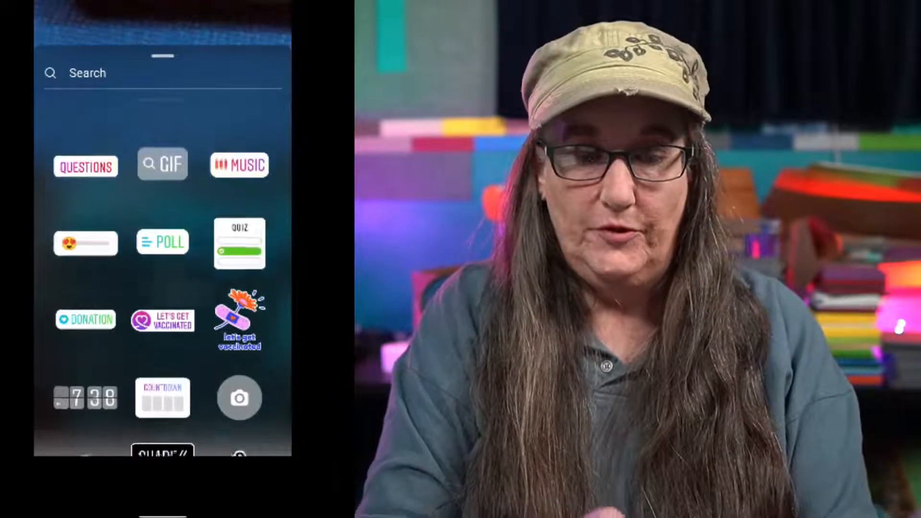
left_click(86, 245)
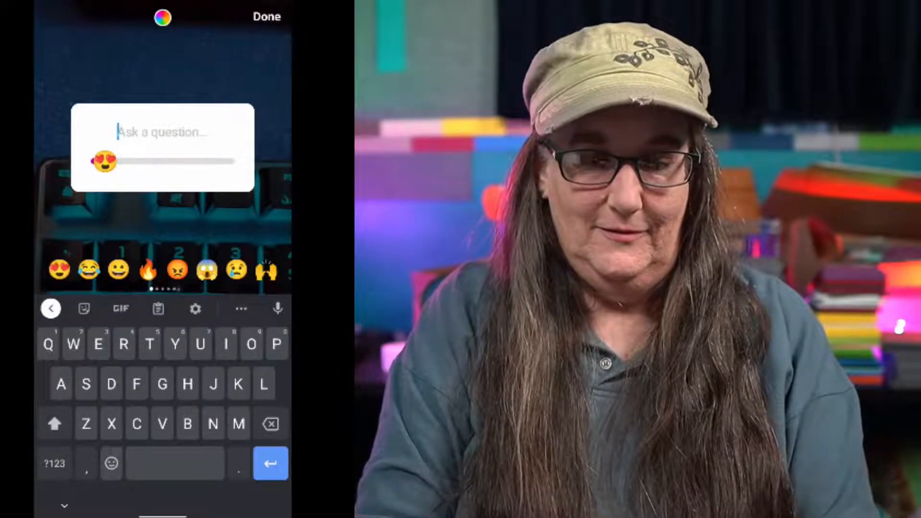
type("Heloo")
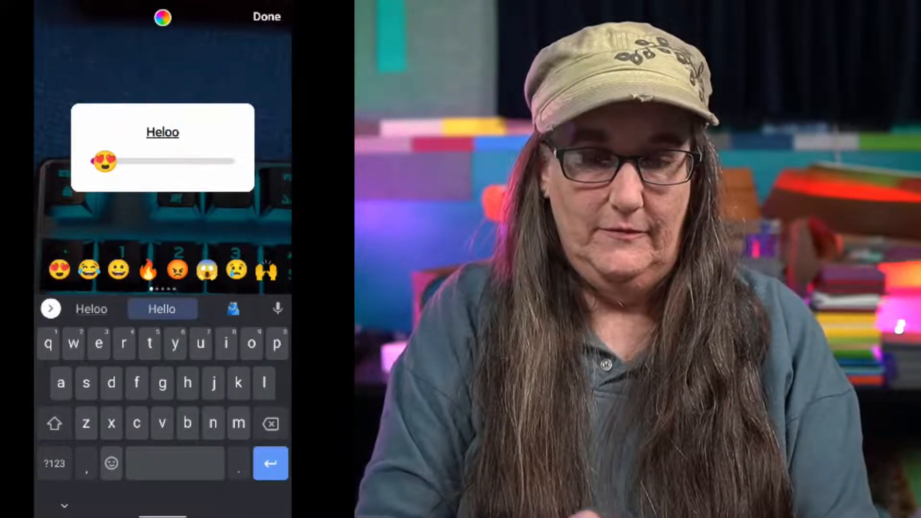
key("BackSpace")
key("BackSpace")
type("lo")
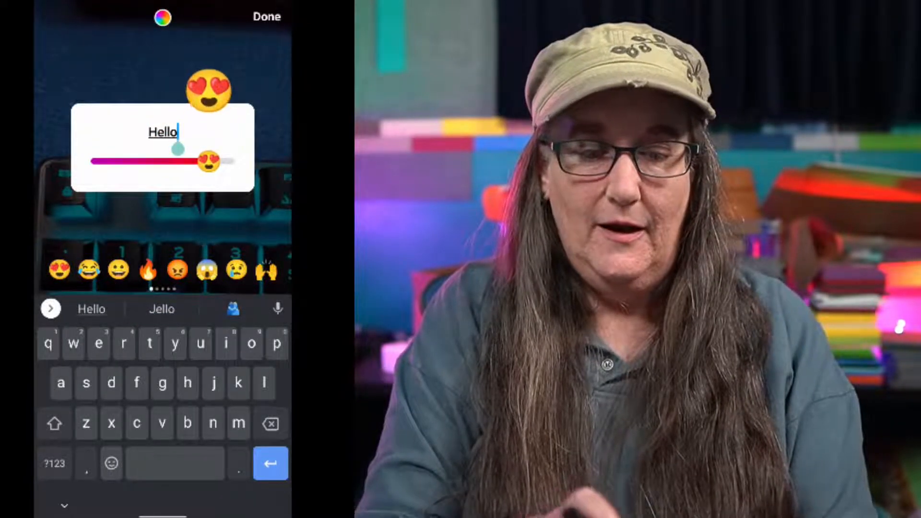
left_click(267, 16)
left_click_drag(162, 227, 161, 91)
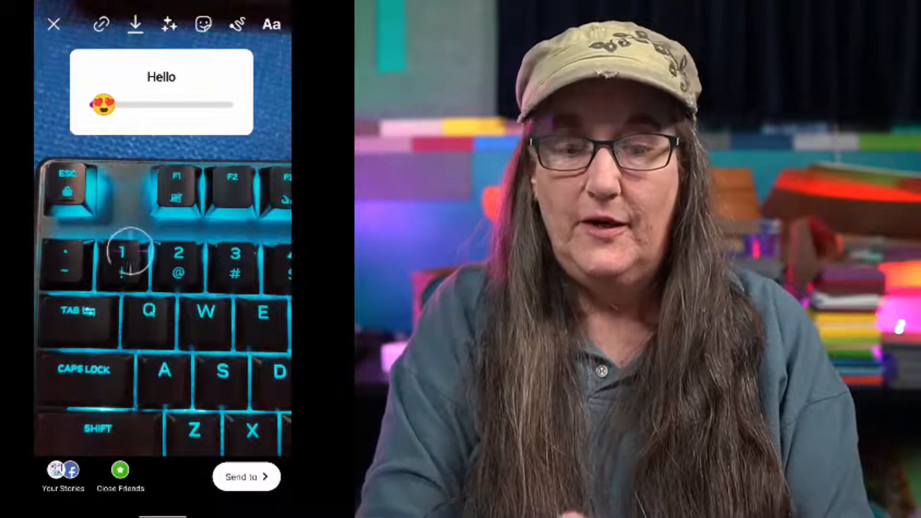
Draw a red curve around the underside of the Hello slider and two red arrows pointing up to the curve.
left_click(237, 24)
left_click(227, 474)
mouse_move(262, 113)
left_mouse_down()
mouse_move(158, 60)
mouse_move(256, 91)
left_mouse_up()
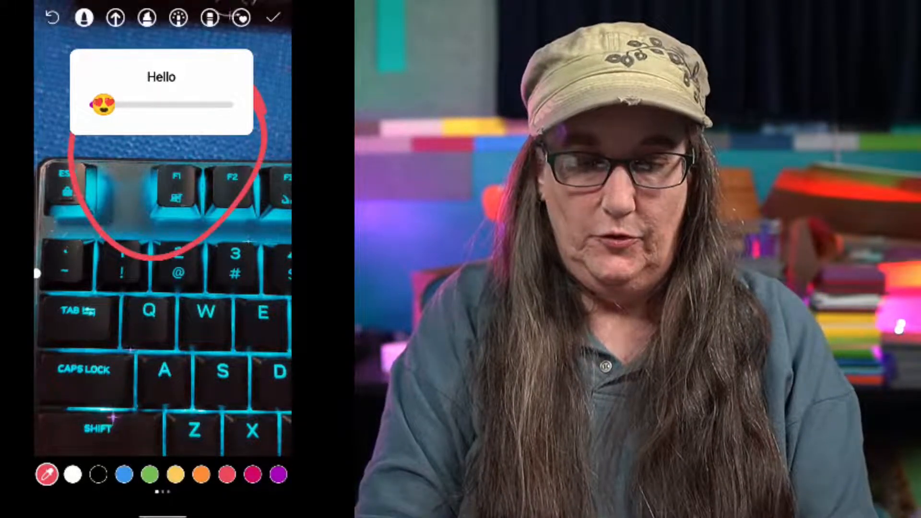
left_click_drag(93, 420, 132, 261)
left_click_drag(69, 300, 137, 310)
mouse_move(209, 386)
left_mouse_down()
mouse_move(246, 271)
mouse_move(214, 234)
left_mouse_up()
left_click_drag(198, 296, 254, 237)
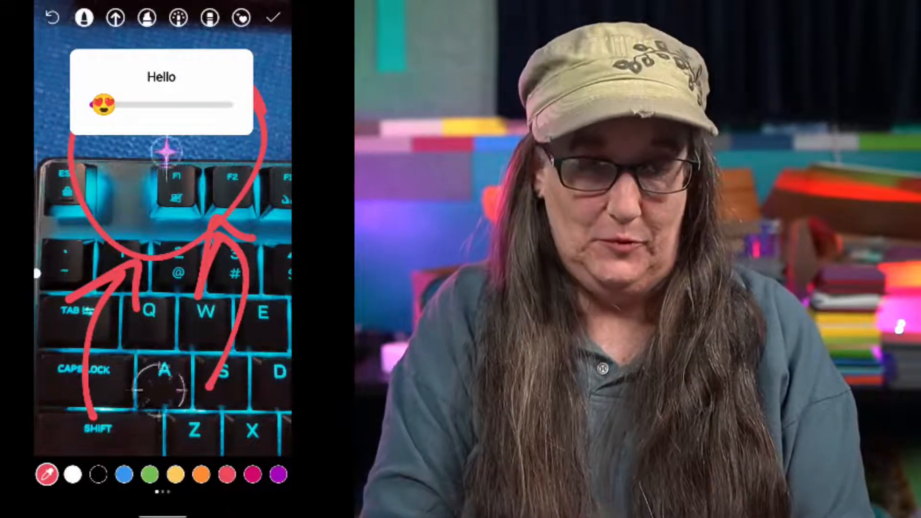
Finish the freehand drawing on the story, and view the text tool without adding any text.
left_click(273, 18)
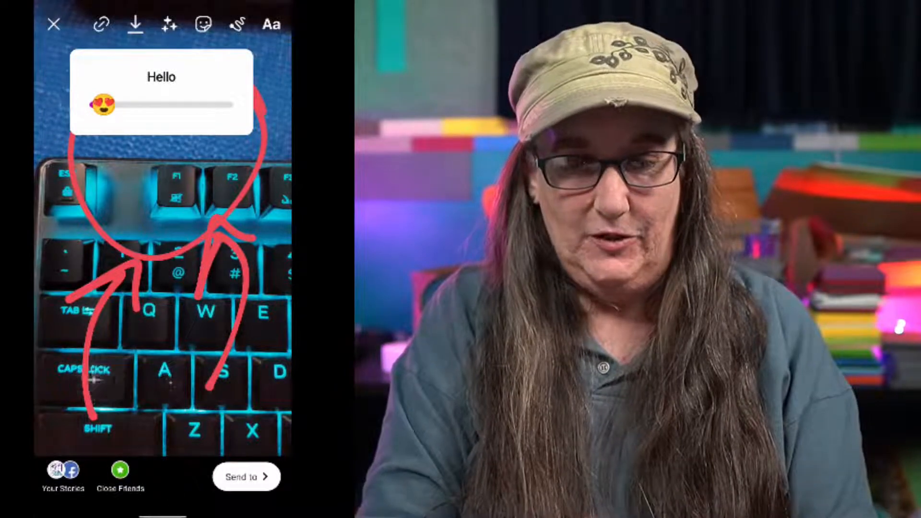
left_click(272, 23)
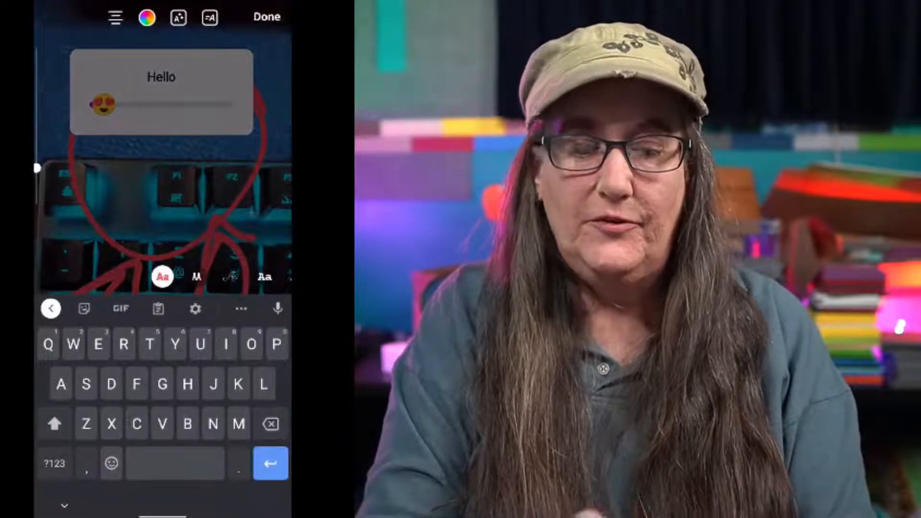
left_click(267, 17)
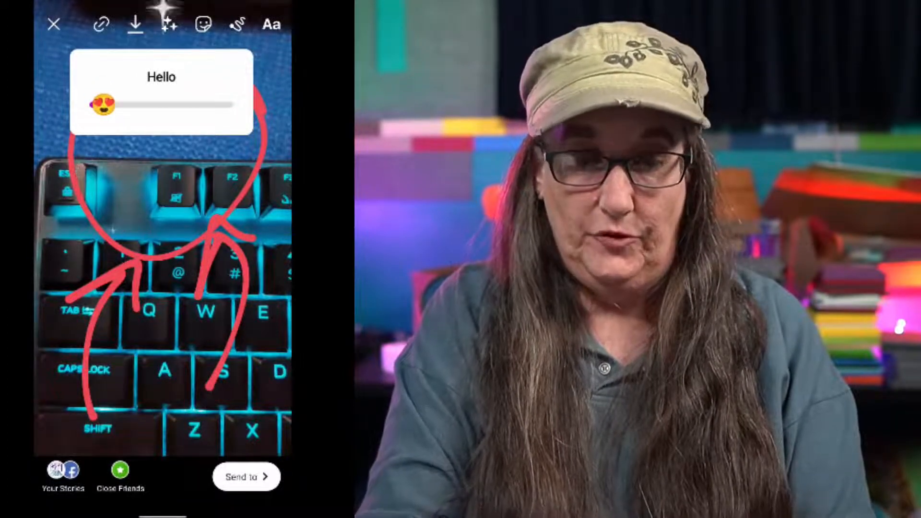
Add the red heart notification sticker to the story and move it to the upper-right corner of the Hello slider.
left_click(204, 25)
scroll(163, 288, "down", 12)
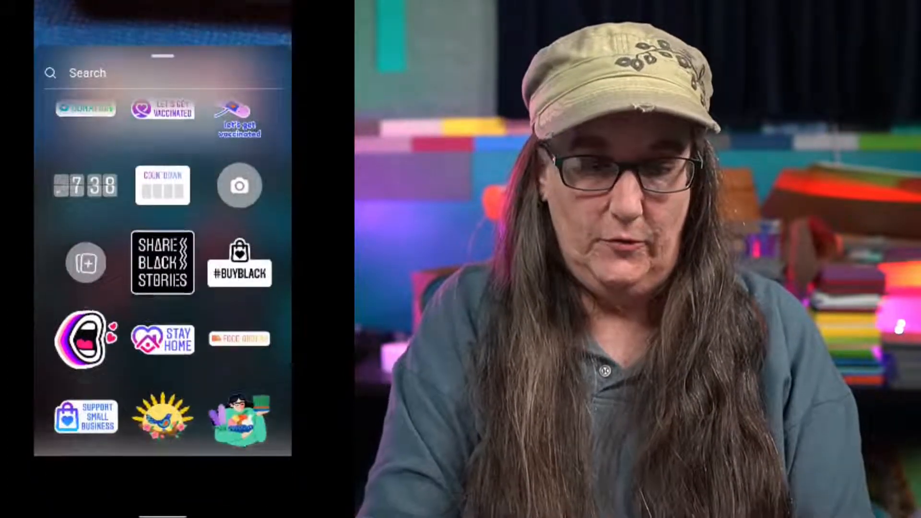
scroll(163, 288, "down", 5)
scroll(163, 288, "down", 1)
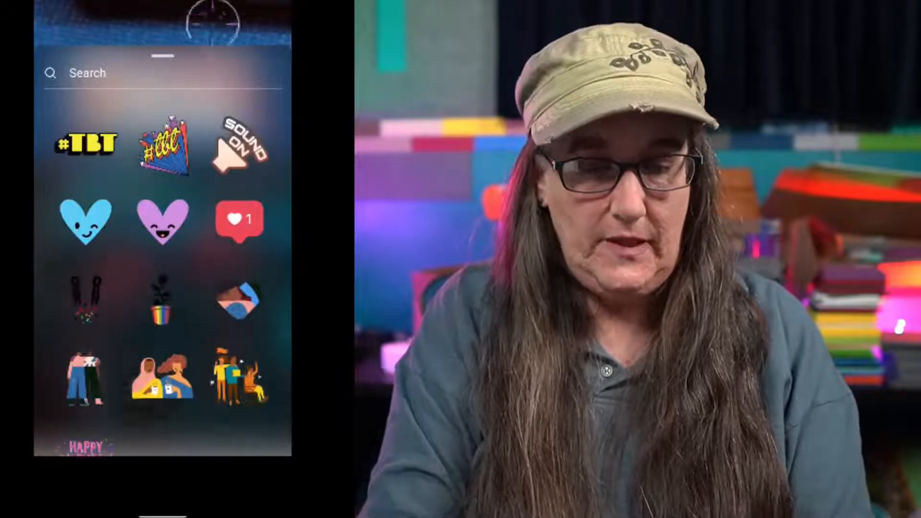
scroll(163, 288, "down", 1)
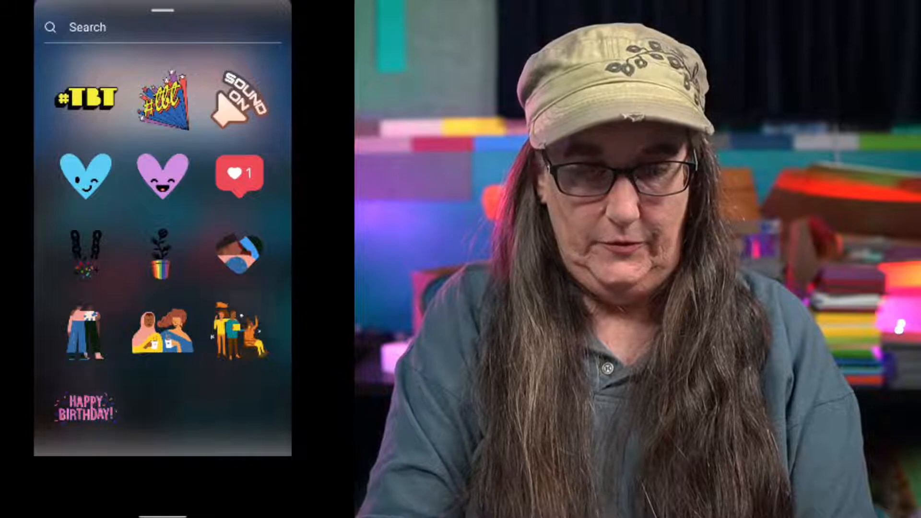
left_click(239, 173)
left_click_drag(160, 222, 257, 57)
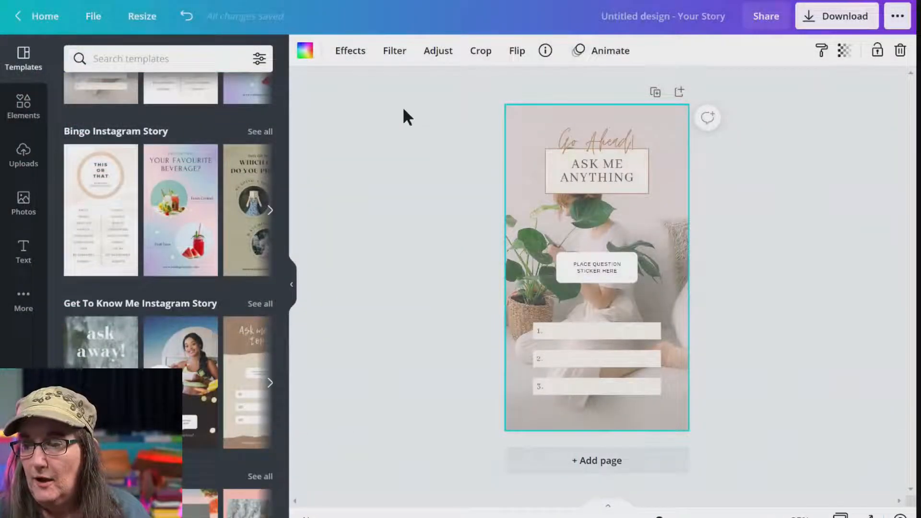
View the resize options for the Ask Me Anything story design and leave its size unchanged.
left_click(150, 20)
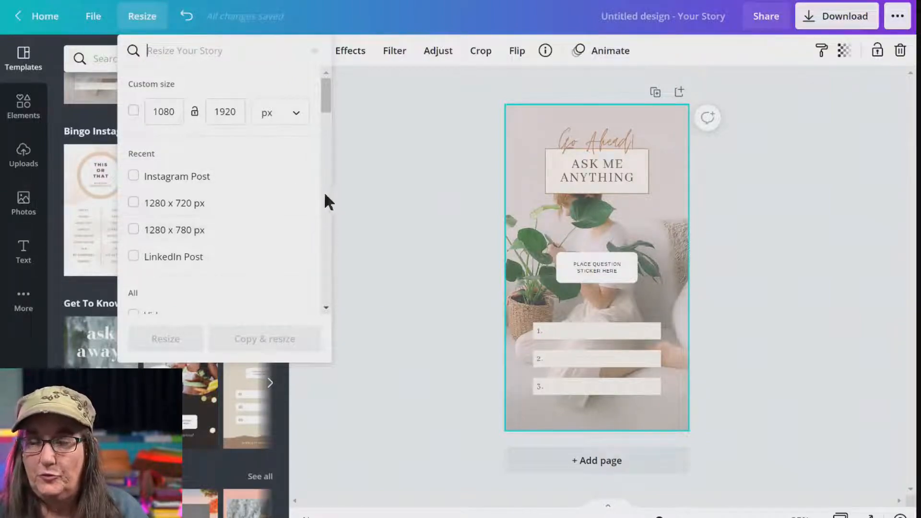
left_click(407, 146)
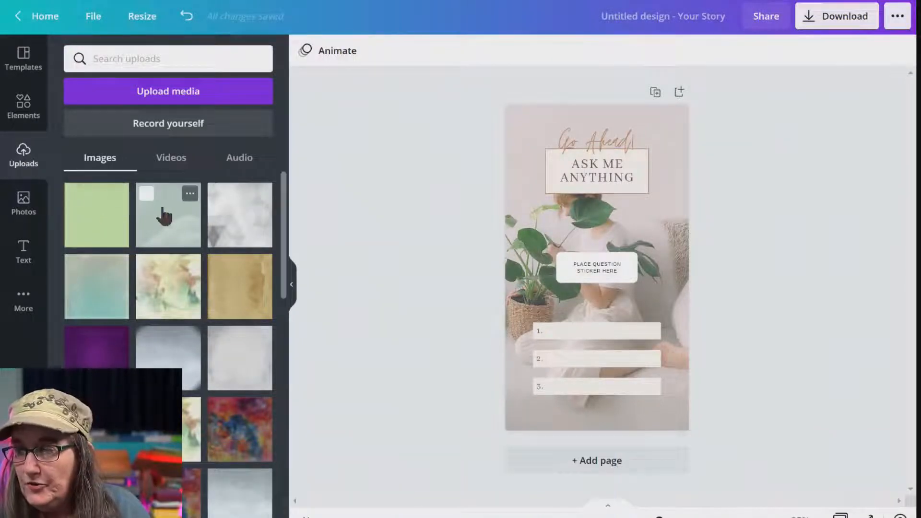
Try the uploaded black-and-white beach photo and the brown blurred-lights photo as the background of the Ask Me Anything story.
scroll(158, 211, "down", 2)
scroll(125, 322, "down", 5)
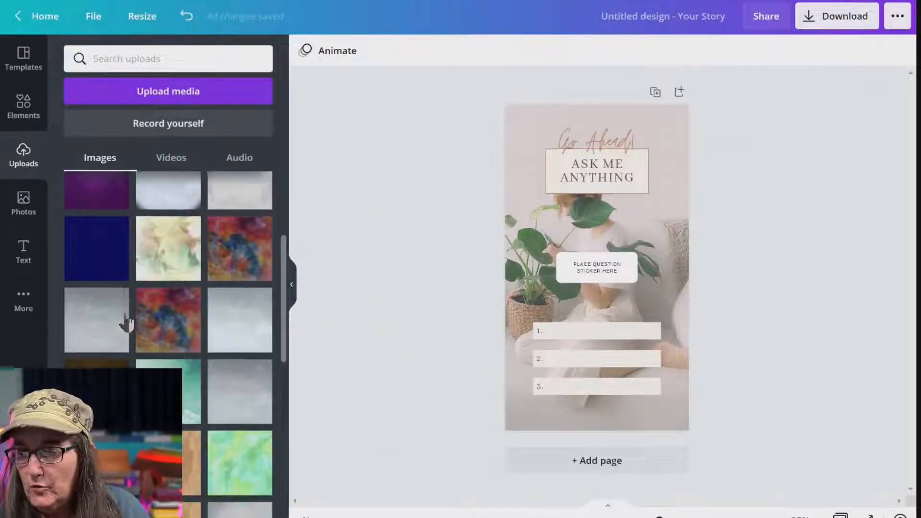
scroll(126, 321, "down", 5)
scroll(125, 321, "down", 1)
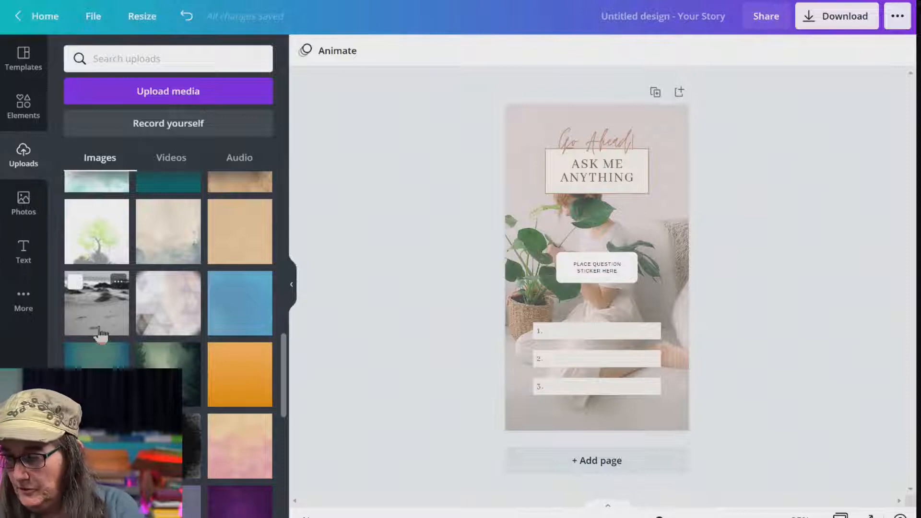
left_click_drag(100, 330, 528, 265)
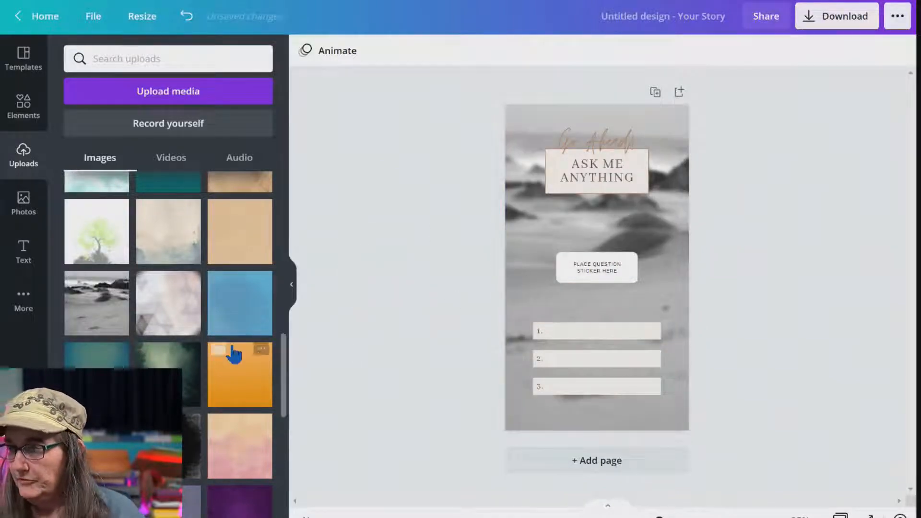
scroll(134, 360, "down", 1)
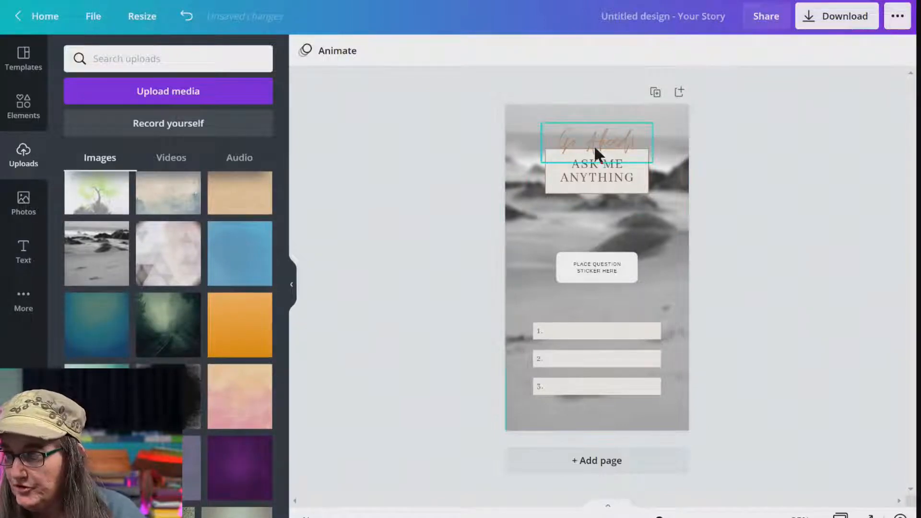
scroll(205, 341, "down", 5)
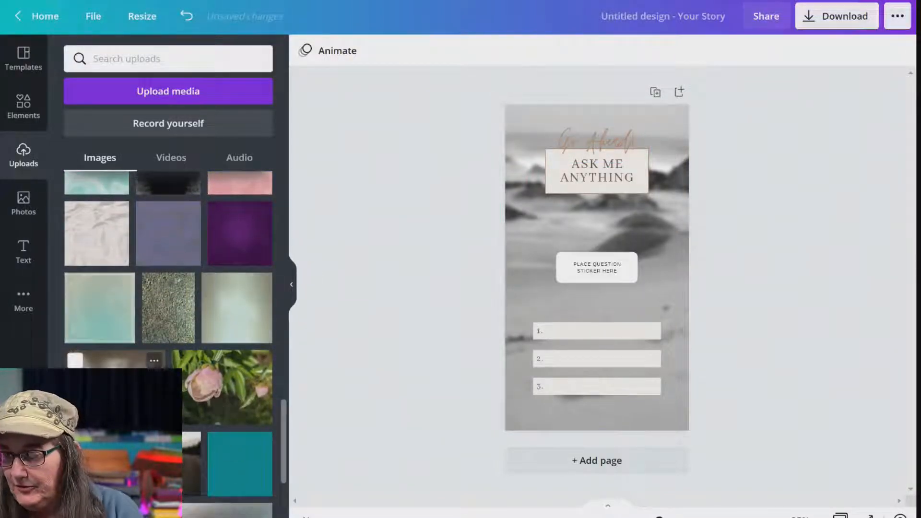
left_click_drag(115, 379, 516, 288)
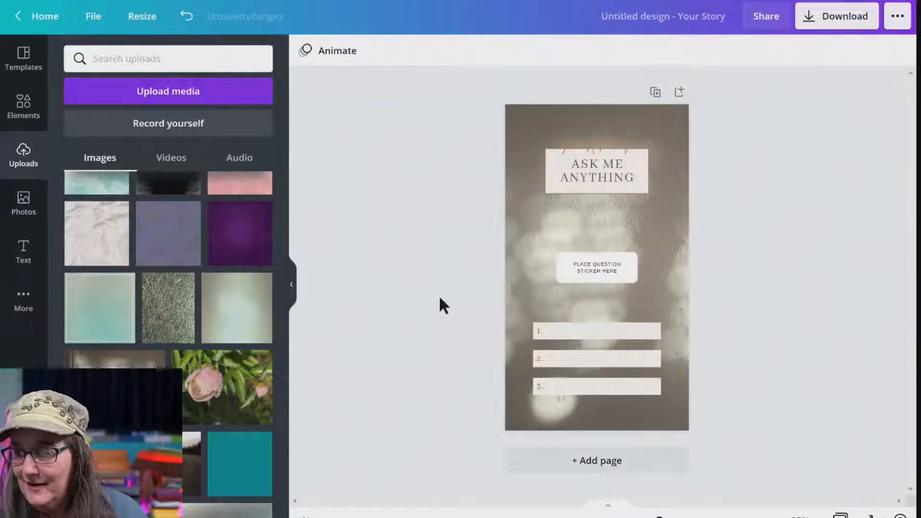
Try the uploaded garden bench photo and the autumn tree branches photo as the story background.
scroll(203, 361, "down", 3)
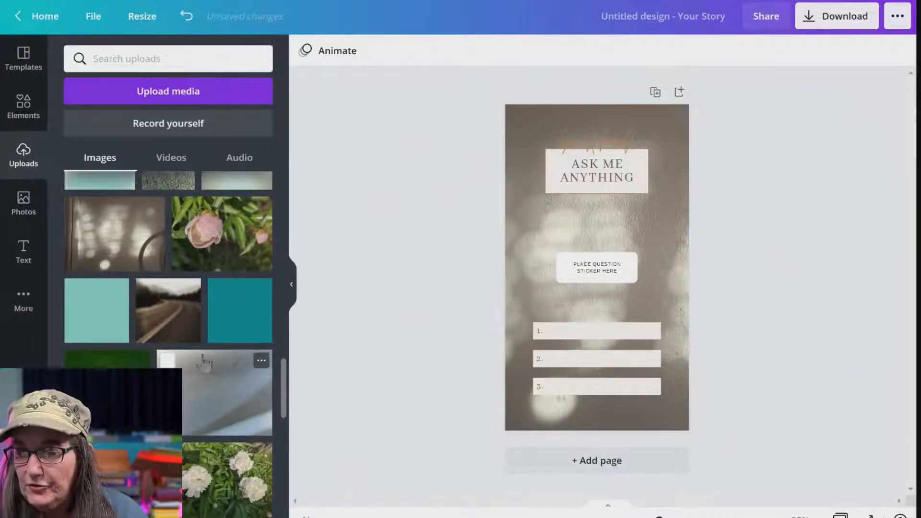
scroll(128, 345, "down", 5)
scroll(127, 345, "down", 4)
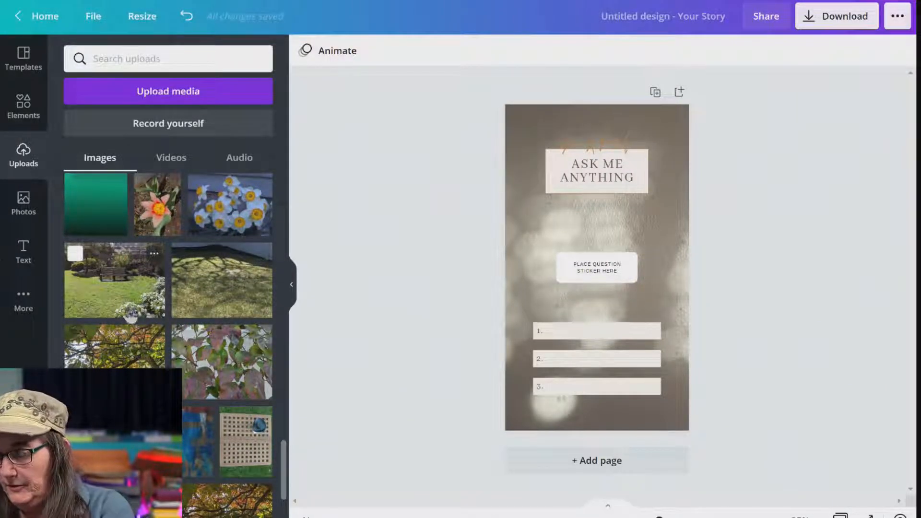
left_click_drag(151, 299, 511, 307)
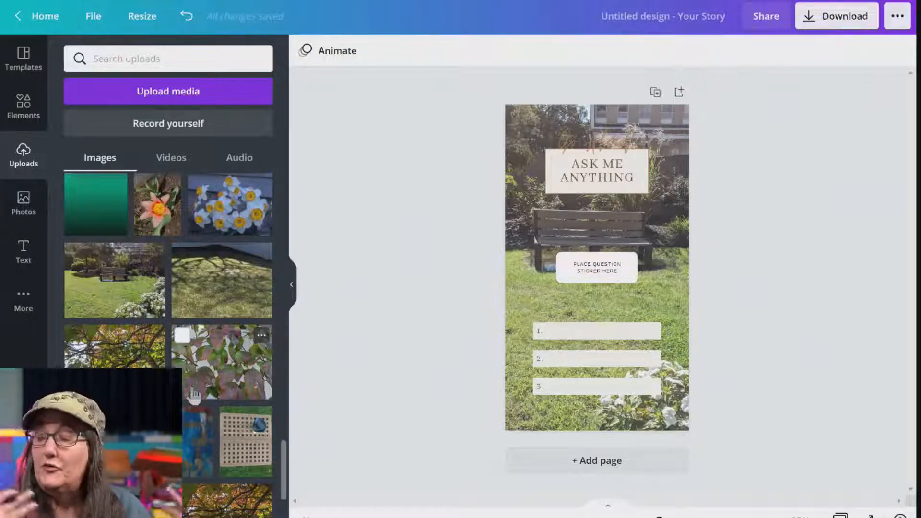
left_click_drag(108, 353, 517, 337)
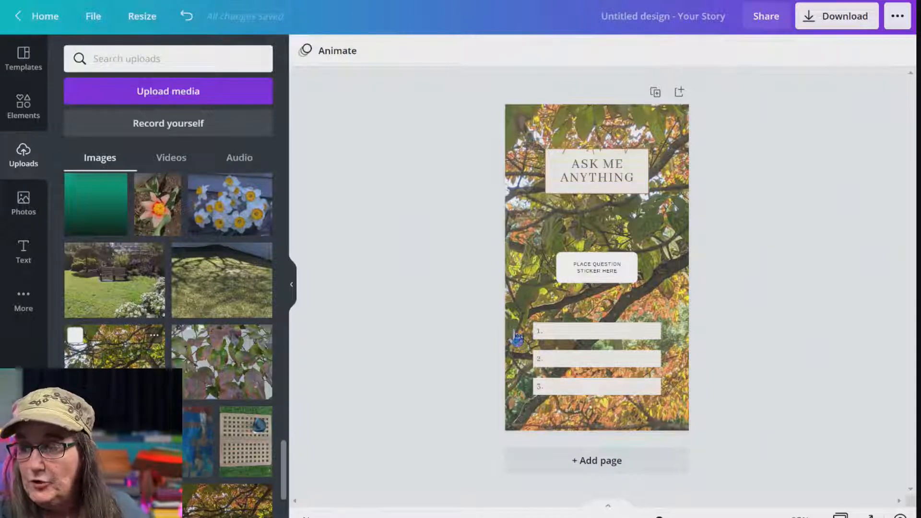
Set the story background to the uploaded red cherries photo, and replace it with the dark moon-and-clouds photo.
scroll(168, 288, "down", 10)
scroll(168, 335, "down", 10)
scroll(167, 335, "down", 8)
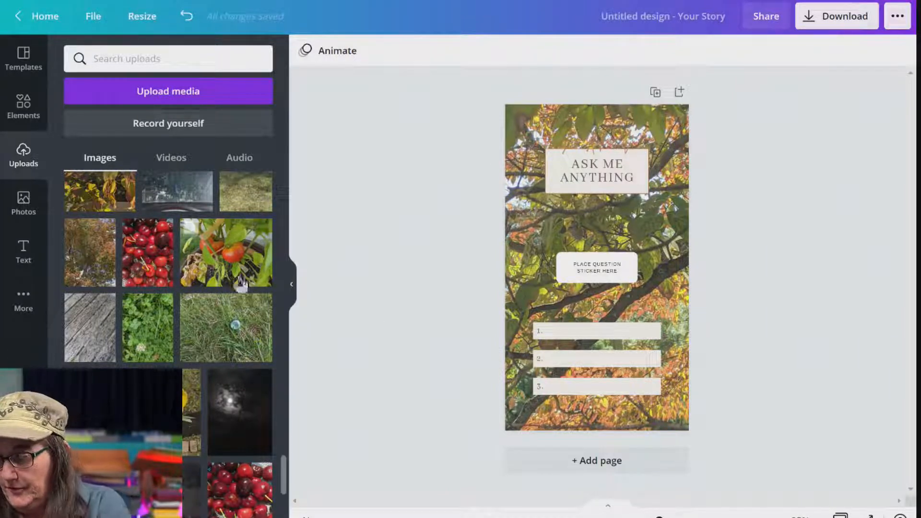
mouse_move(149, 275)
left_click_drag(148, 276, 519, 257)
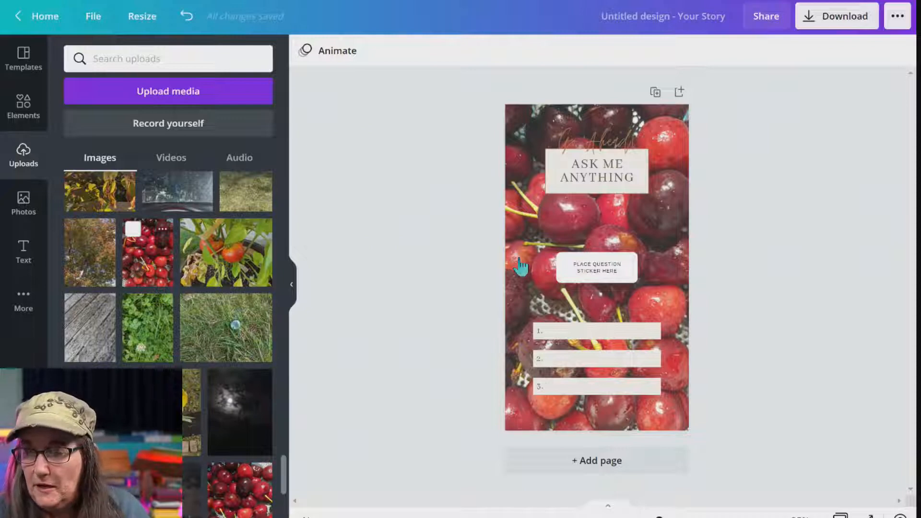
scroll(189, 363, "down", 3)
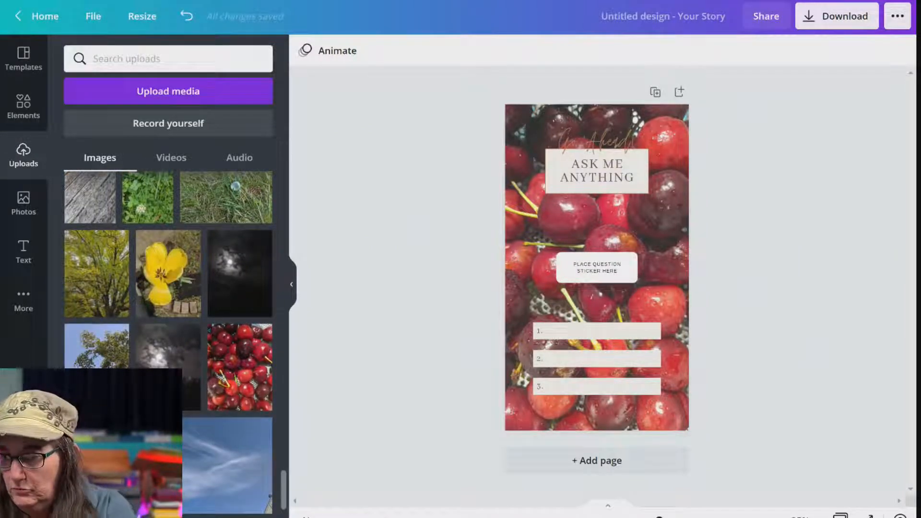
left_click_drag(189, 363, 532, 287)
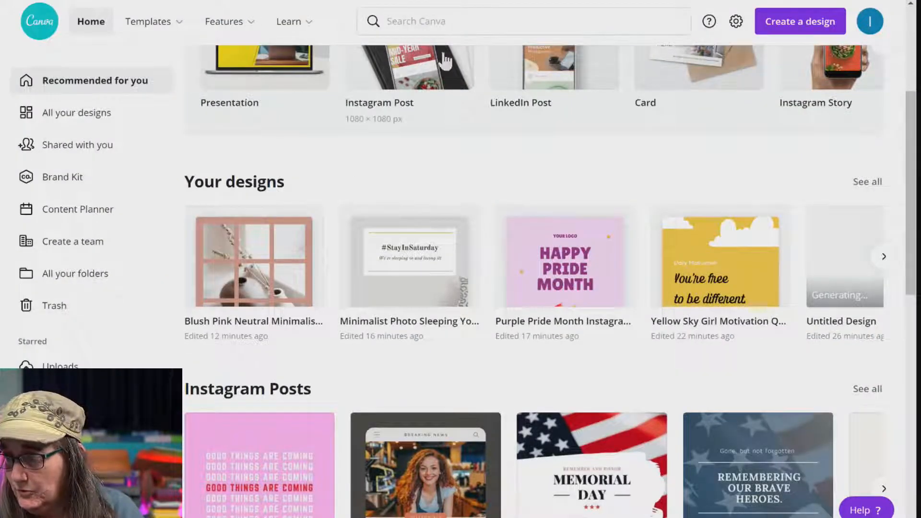
Search Canva for "instagram story" templates using the recent search.
left_click(438, 19)
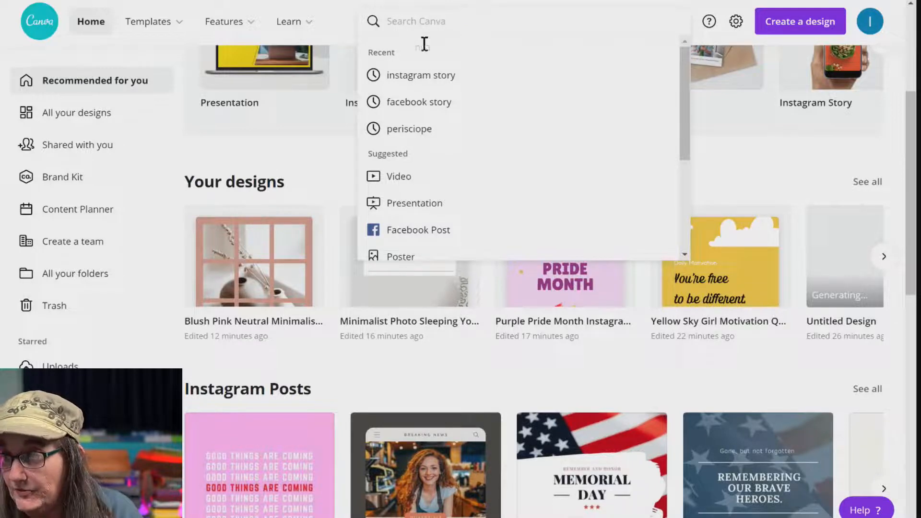
left_click(429, 77)
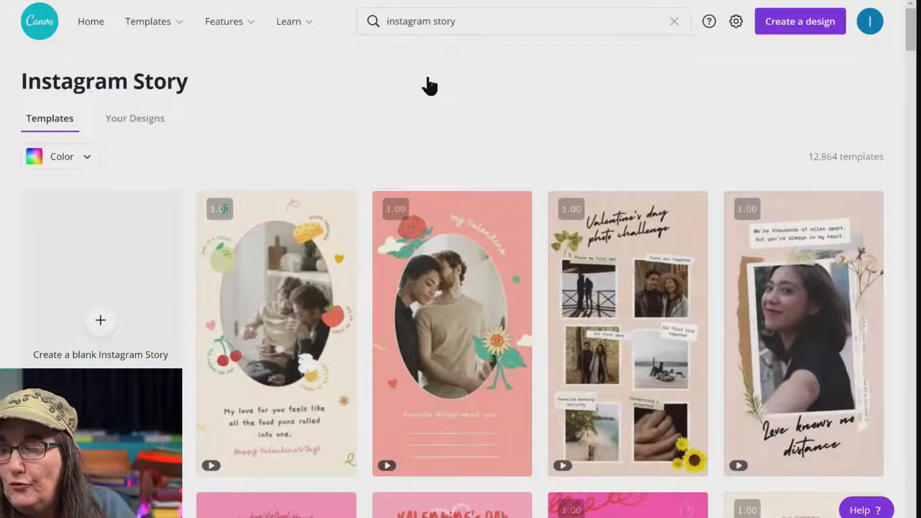
Browse the Instagram Story templates to examine the range of themes and layouts on offer.
scroll(429, 85, "down", 5)
scroll(527, 278, "up", 3)
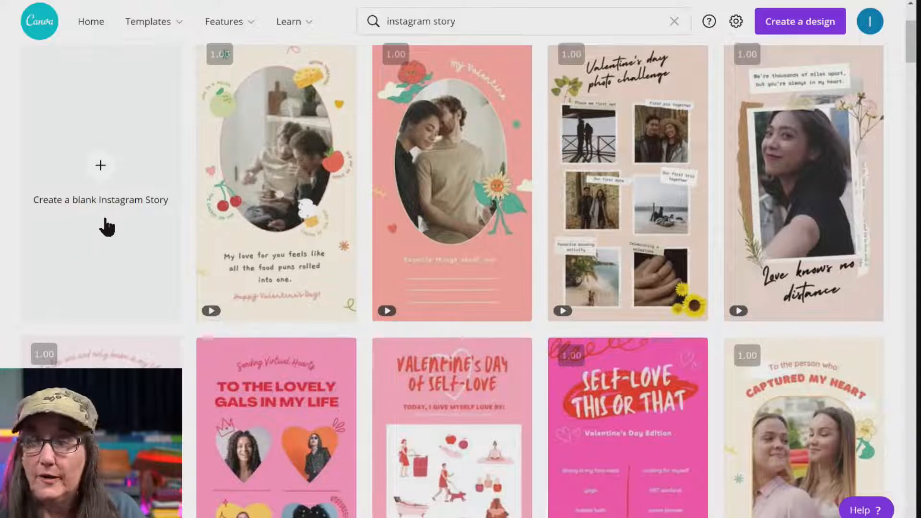
scroll(107, 227, "down", 15)
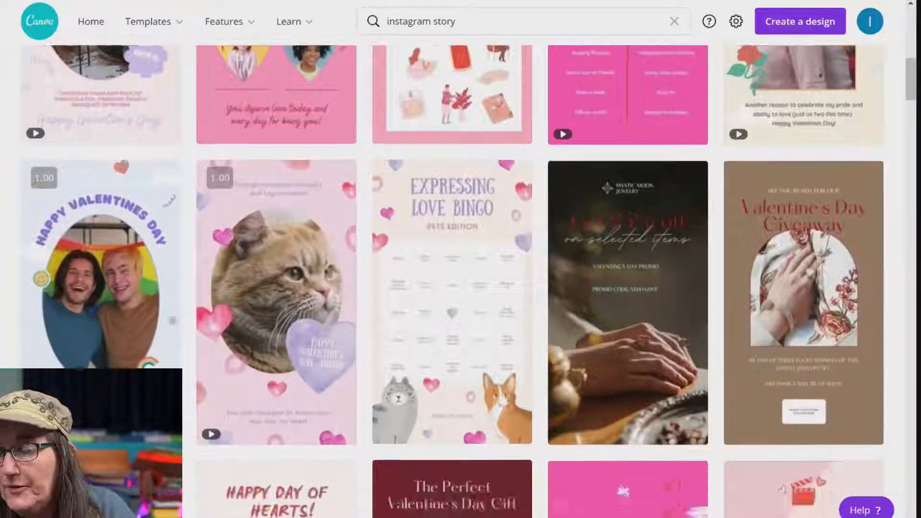
scroll(461, 280, "down", 15)
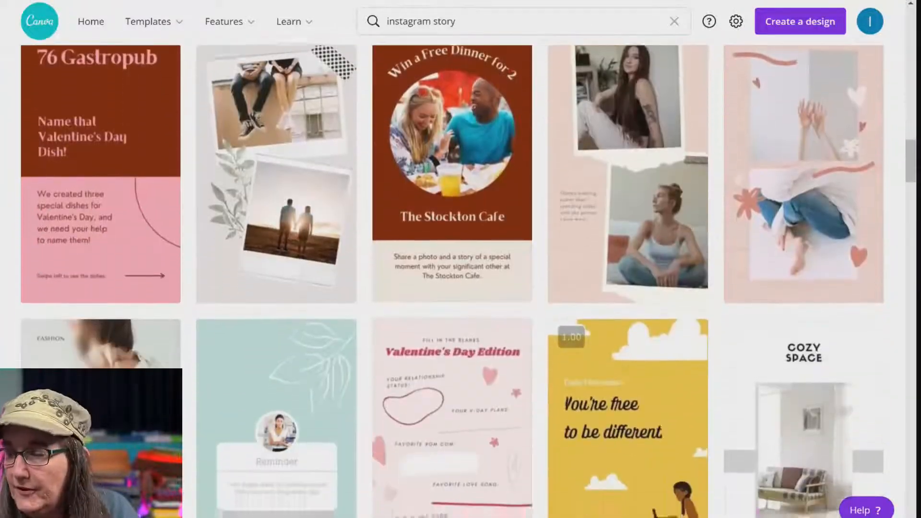
scroll(461, 280, "down", 6)
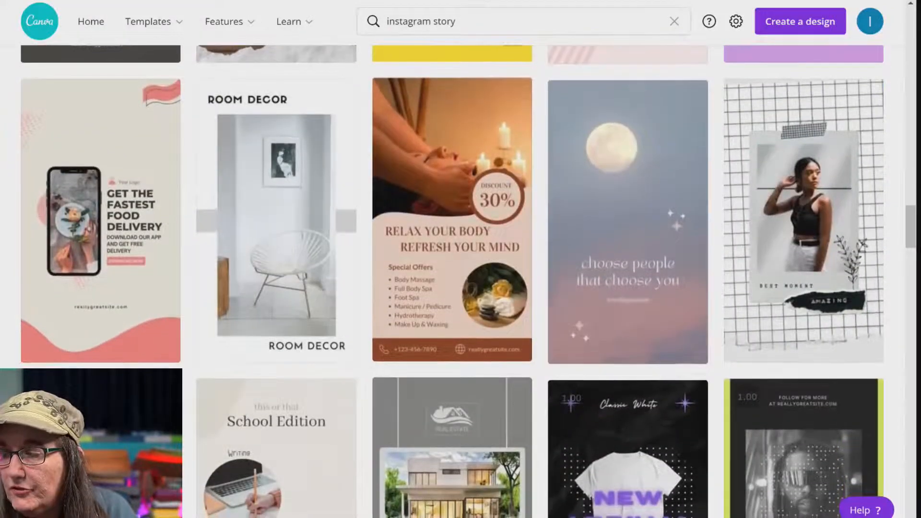
scroll(461, 280, "down", 10)
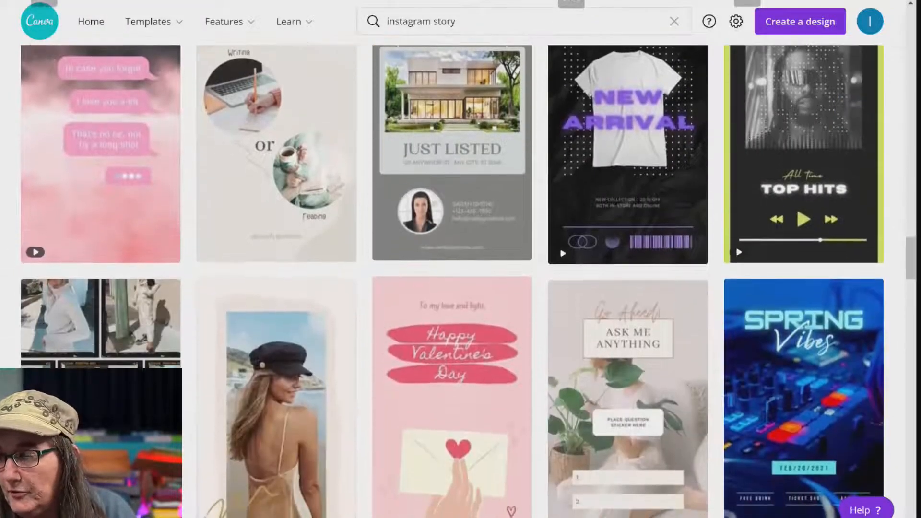
scroll(460, 280, "down", 12)
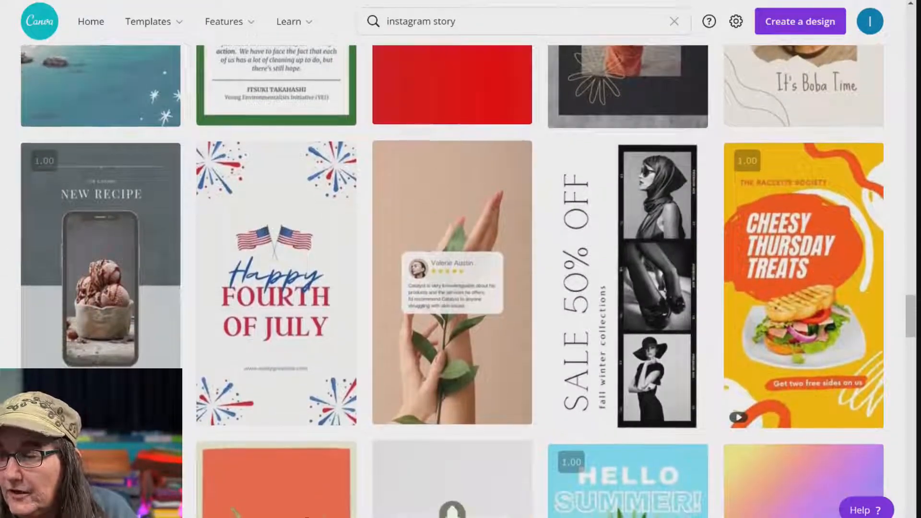
scroll(460, 280, "down", 2)
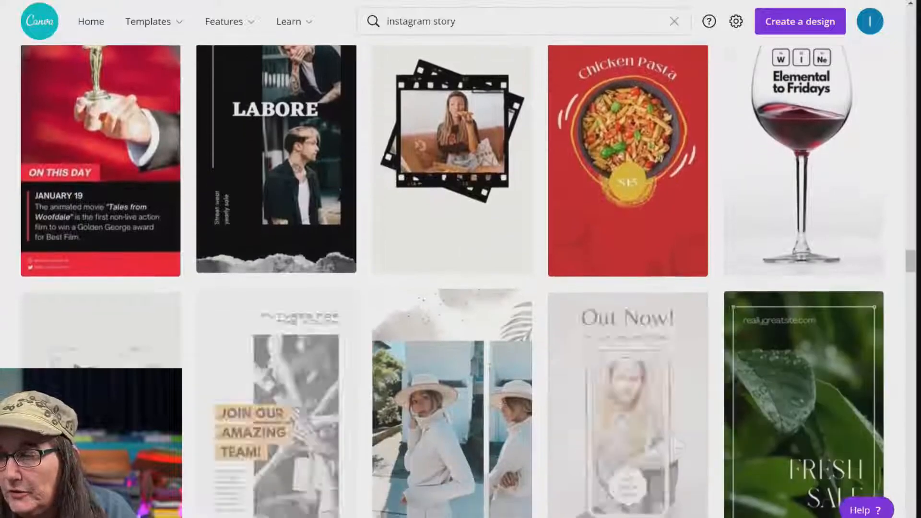
scroll(460, 280, "down", 9)
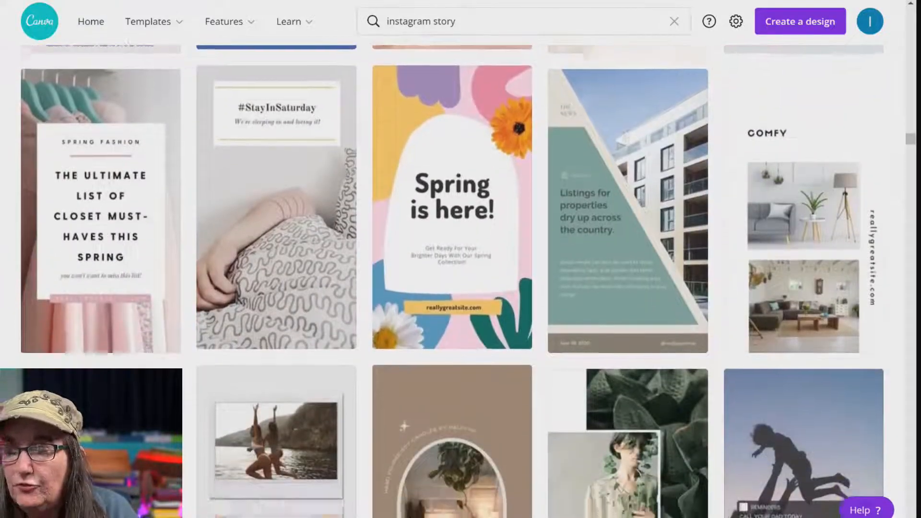
scroll(460, 281, "down", 8)
scroll(460, 281, "down", 6)
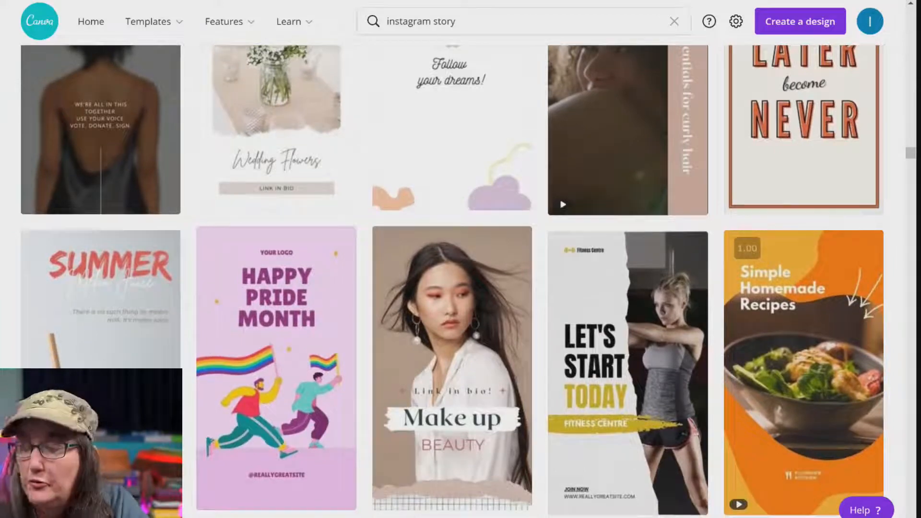
scroll(461, 280, "down", 20)
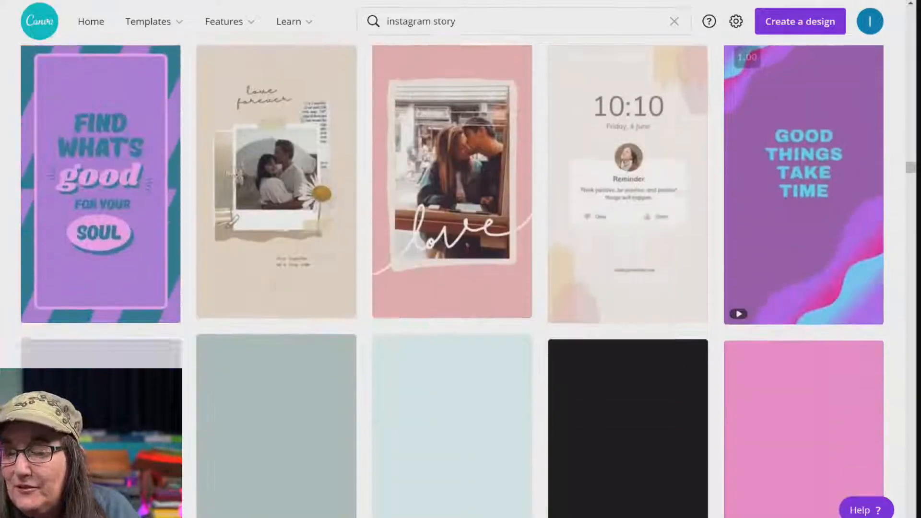
Open the "Living the Beach Life" story template with the blue ocean water border for editing.
scroll(460, 281, "down", 6)
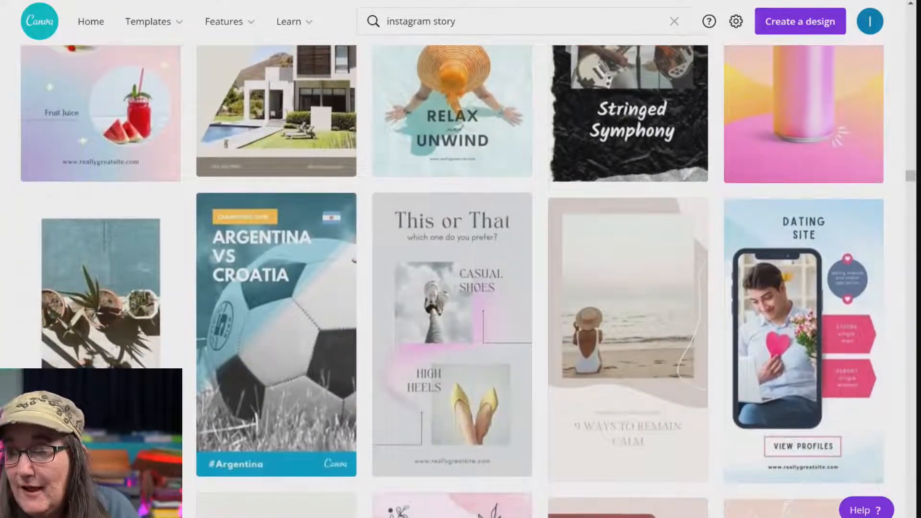
scroll(461, 281, "down", 6)
scroll(460, 281, "down", 8)
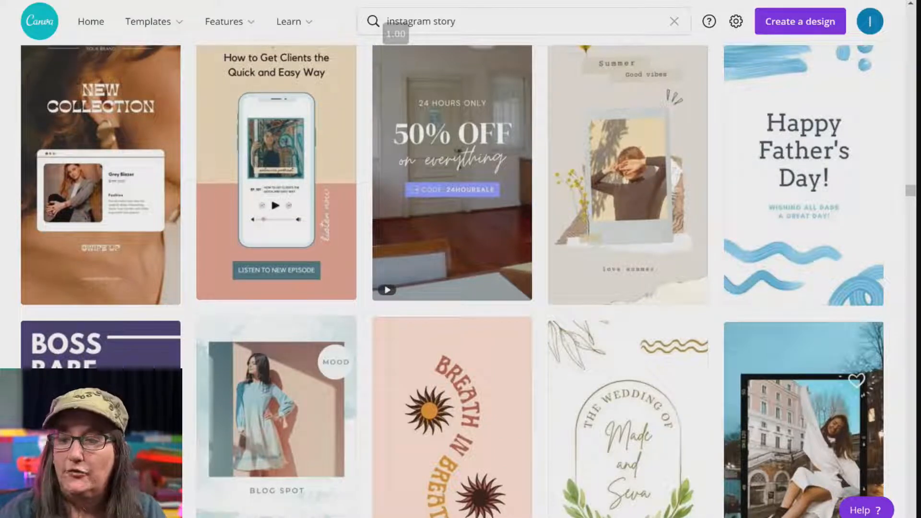
scroll(452, 279, "down", 6)
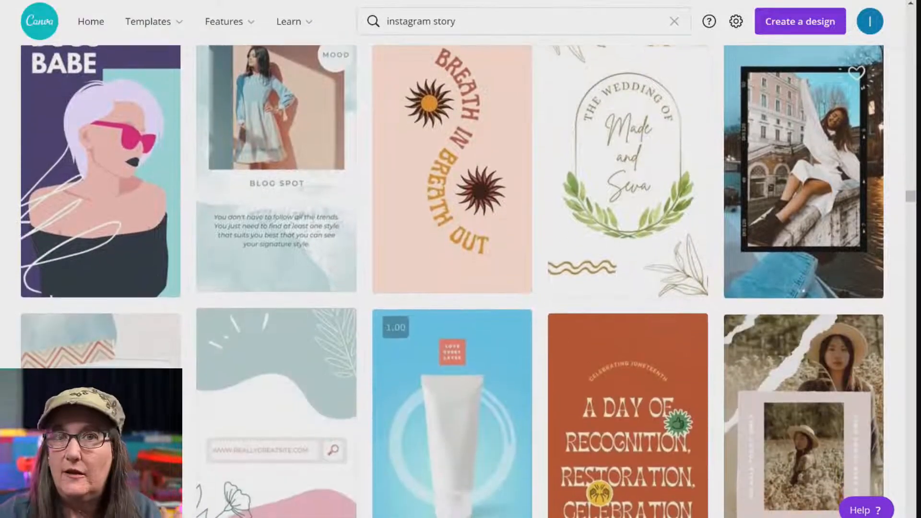
scroll(451, 279, "down", 8)
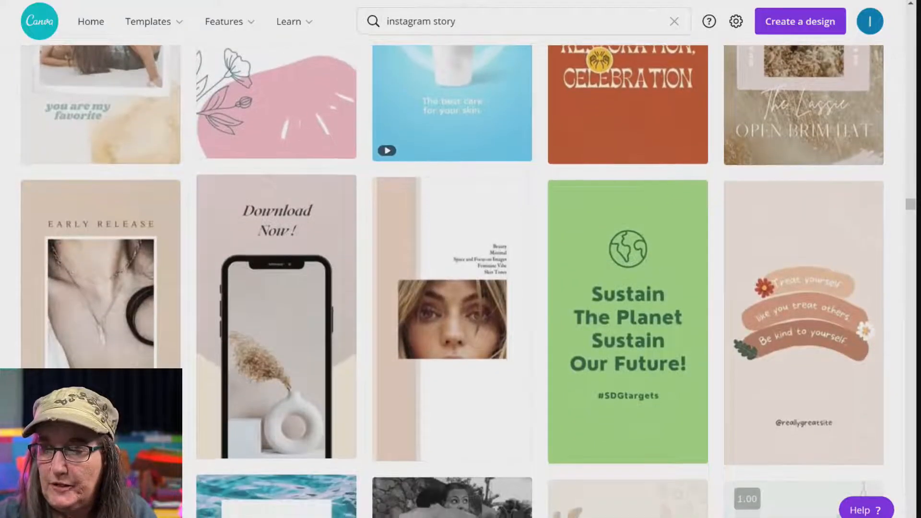
scroll(452, 279, "down", 5)
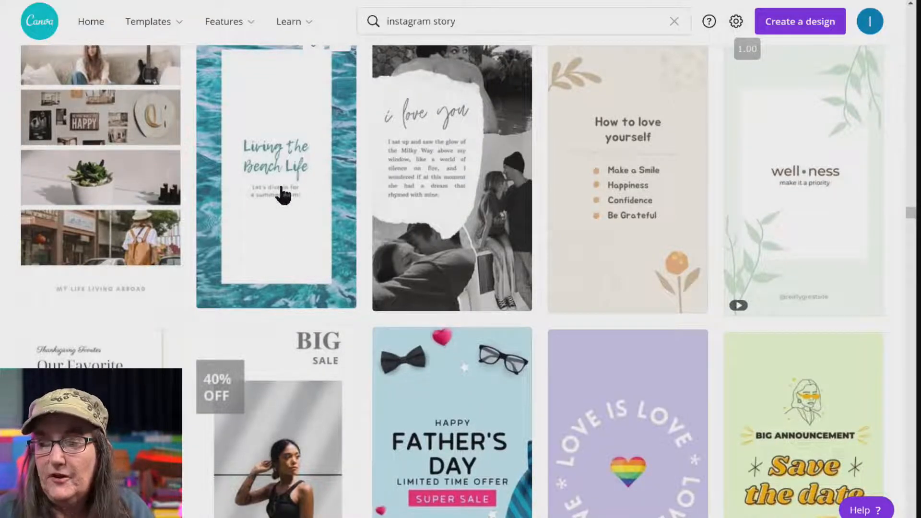
scroll(283, 194, "up", 1)
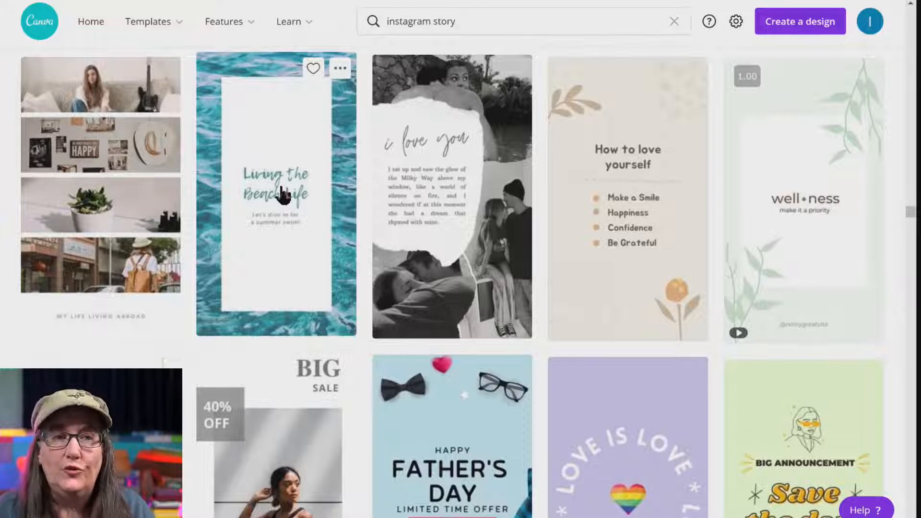
left_click(283, 191)
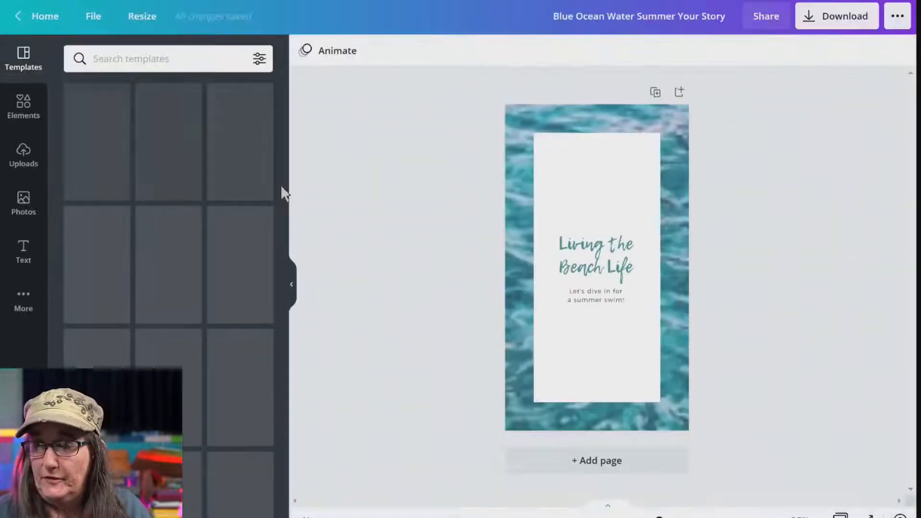
Set the story's background to the uploaded cream and green watercolor image, and add a blank second page.
left_click(24, 158)
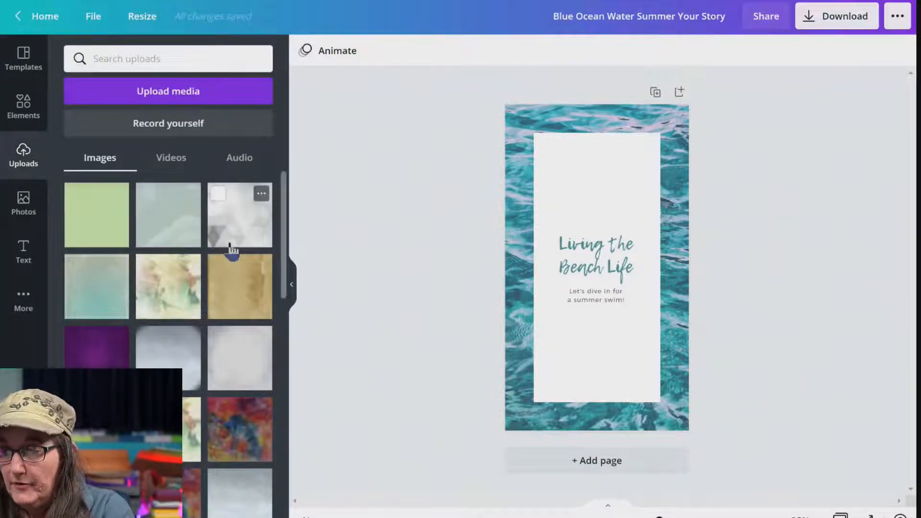
left_click_drag(202, 289, 525, 243)
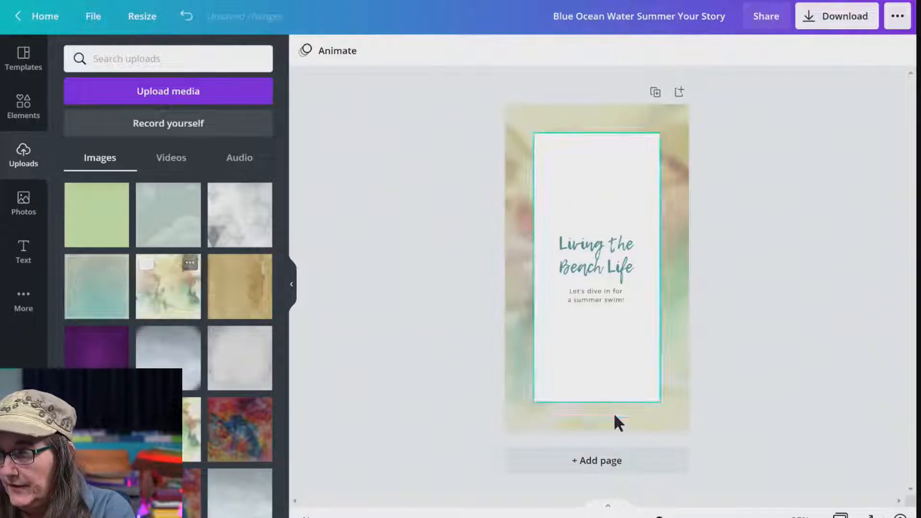
left_click(612, 467)
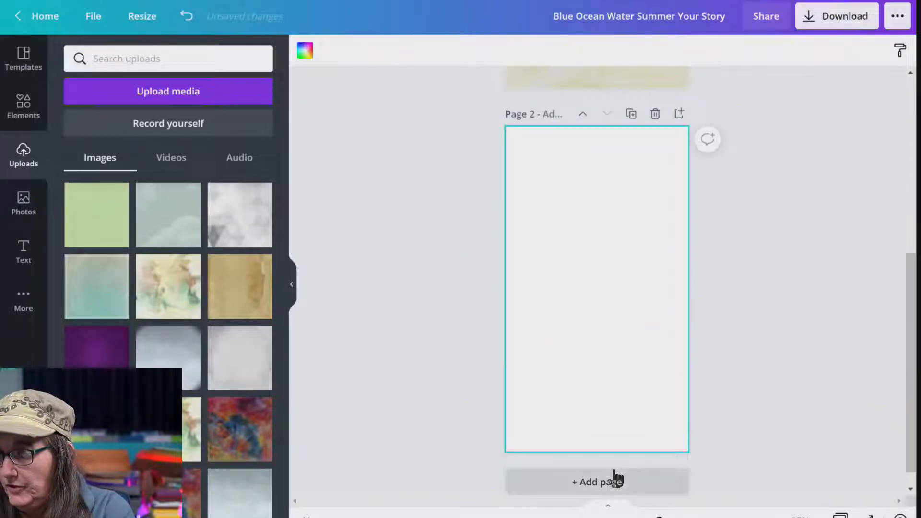
Duplicate page 1 and set the copy's background to the uploaded yellow daffodils photo.
scroll(748, 312, "up", 5)
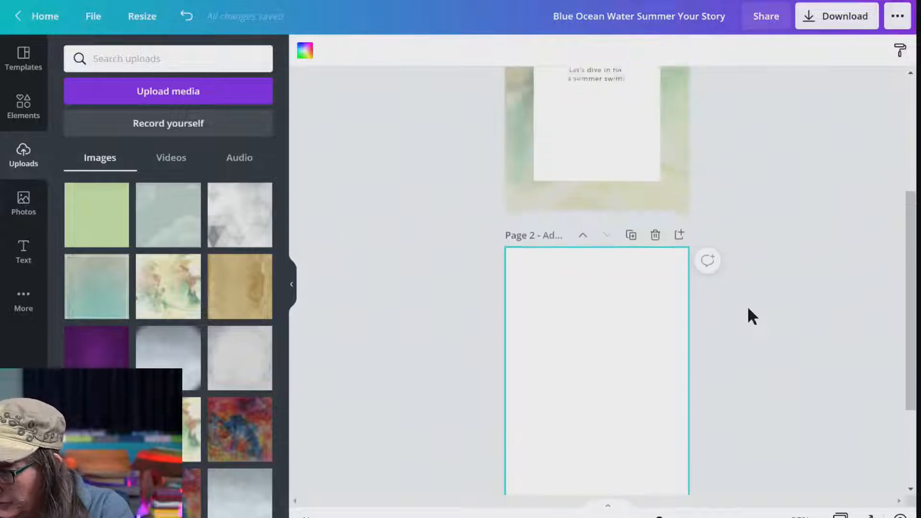
scroll(749, 314, "up", 2)
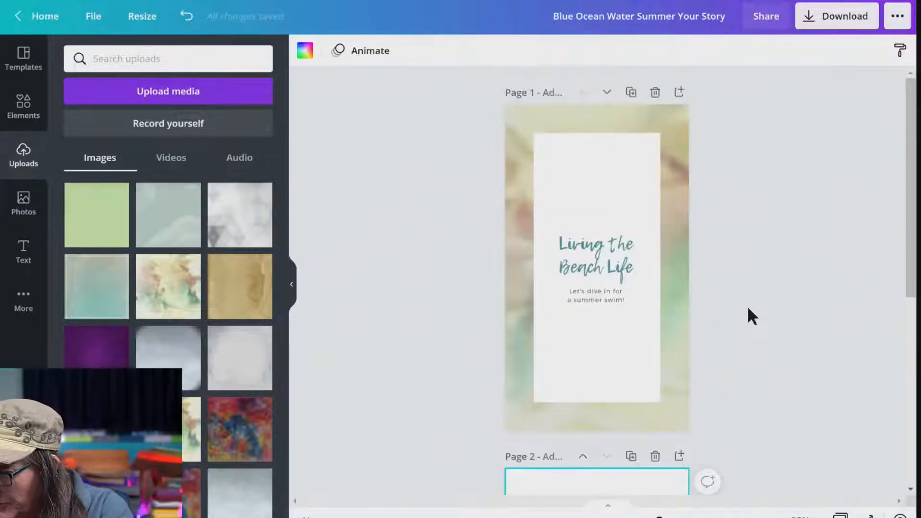
left_click(631, 93)
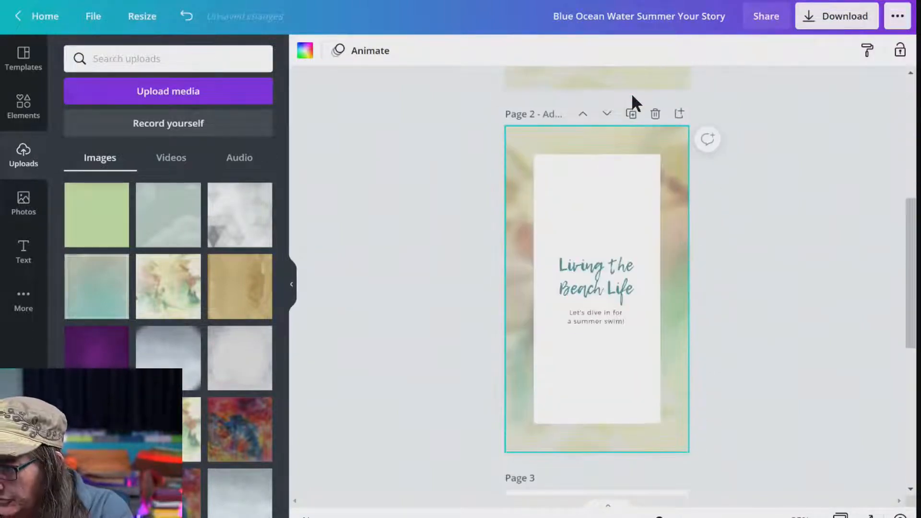
scroll(170, 287, "down", 5)
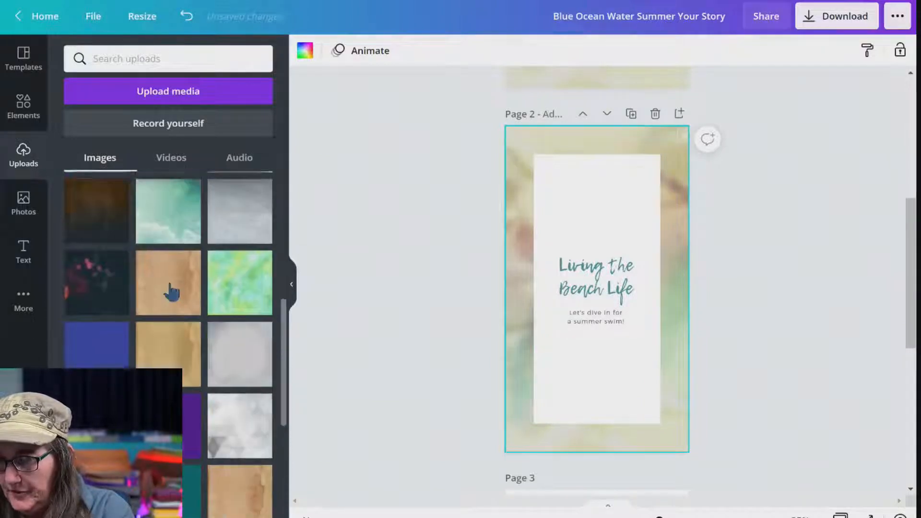
scroll(172, 291, "down", 3)
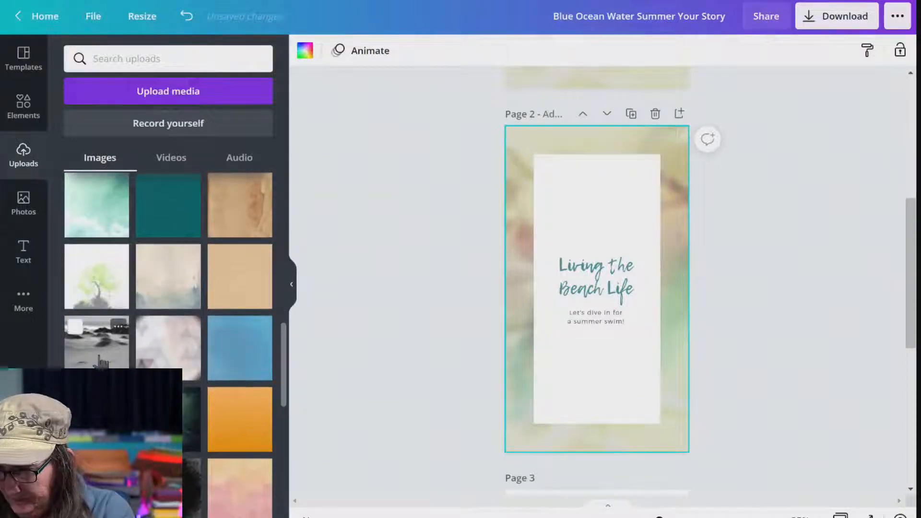
scroll(100, 360, "down", 5)
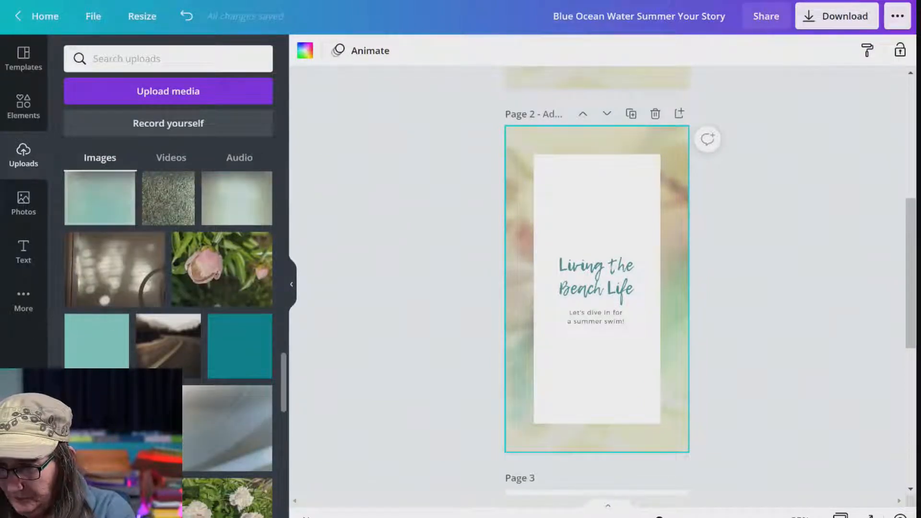
scroll(101, 361, "down", 5)
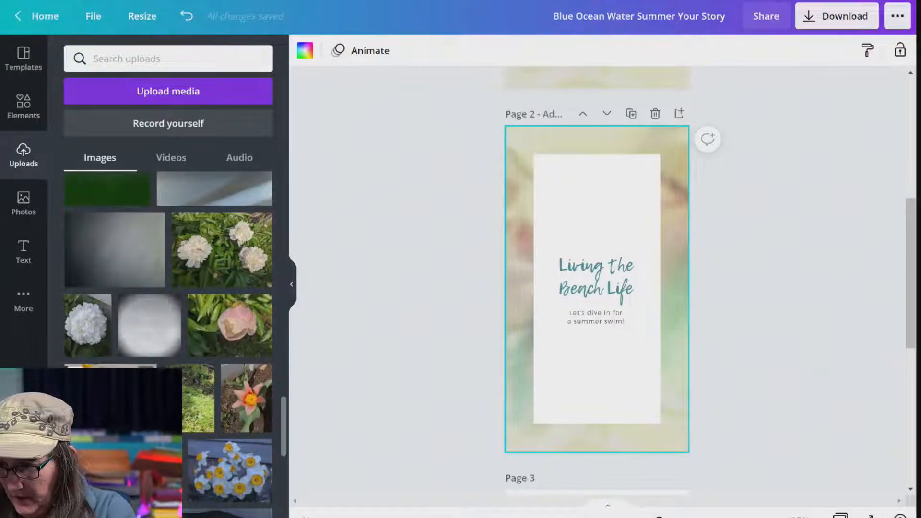
left_click_drag(204, 409, 532, 336)
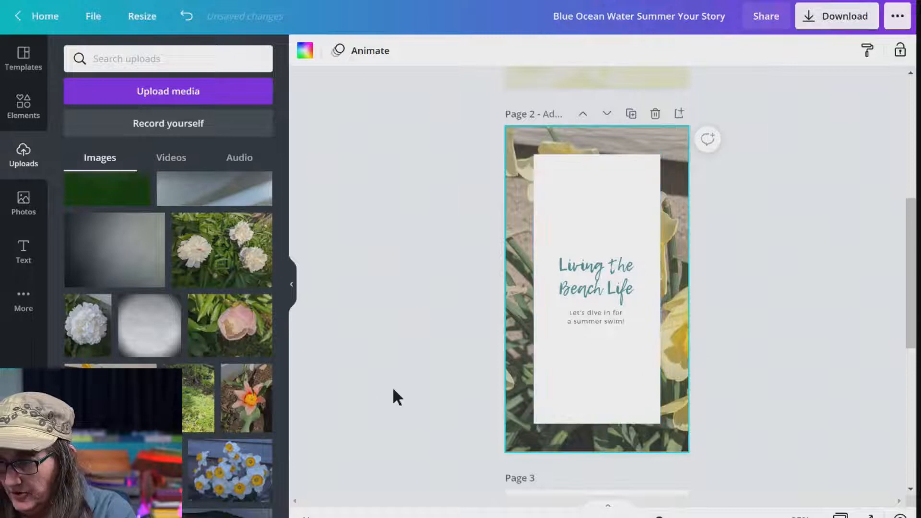
Replace page 2's background with the uploaded photo of white daffodils with yellow centers, and delete the blank page 3.
left_click_drag(239, 485, 514, 370)
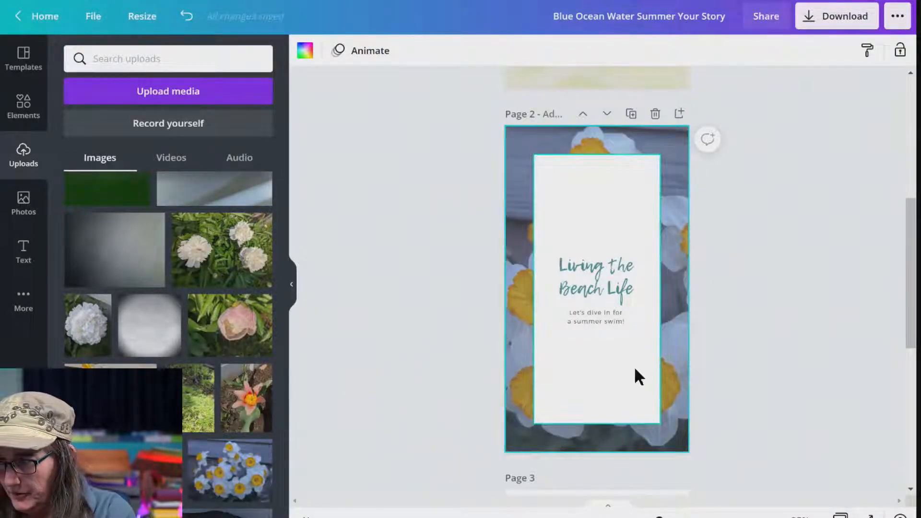
scroll(634, 367, "down", 3)
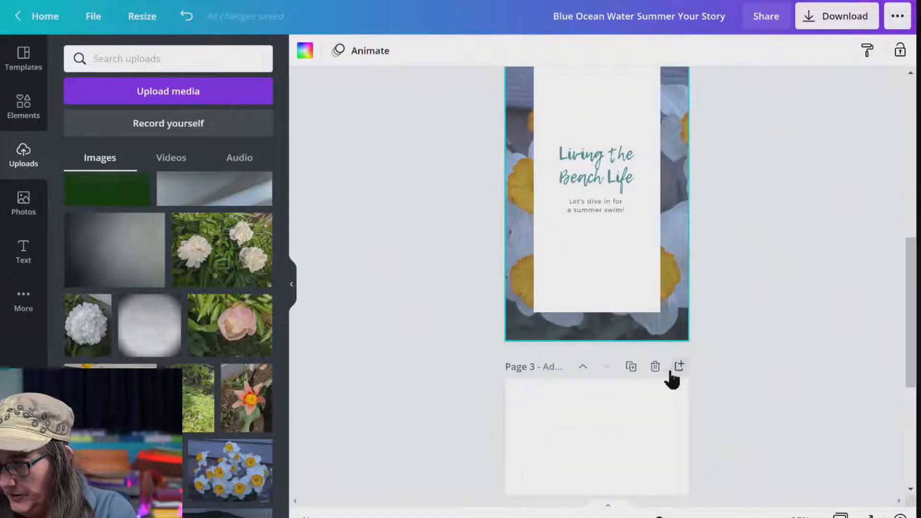
left_click(655, 368)
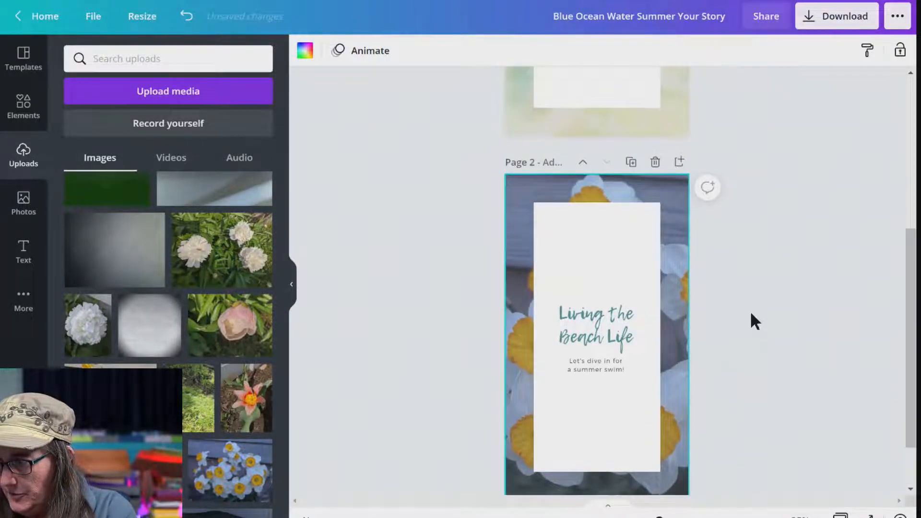
Duplicate page 2 and set the new page's background to the uploaded autumn tree branches photo.
left_click(631, 162)
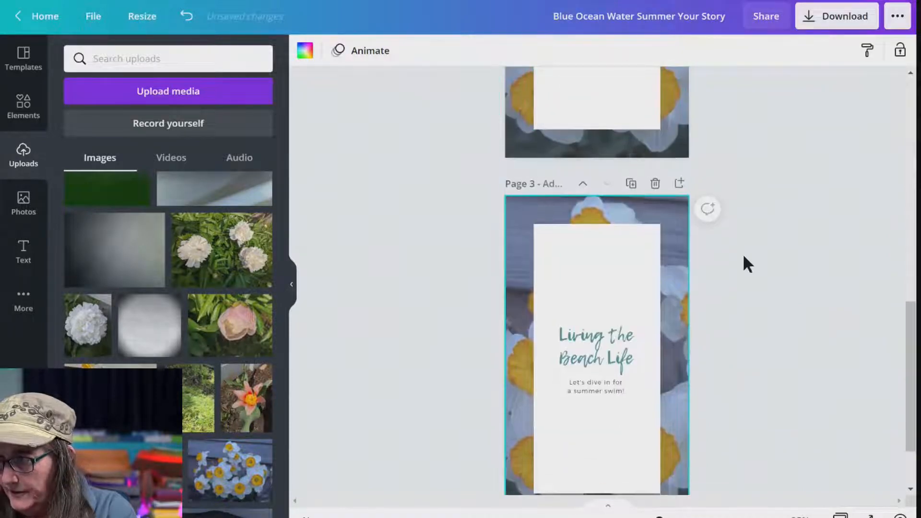
scroll(110, 359, "down", 1)
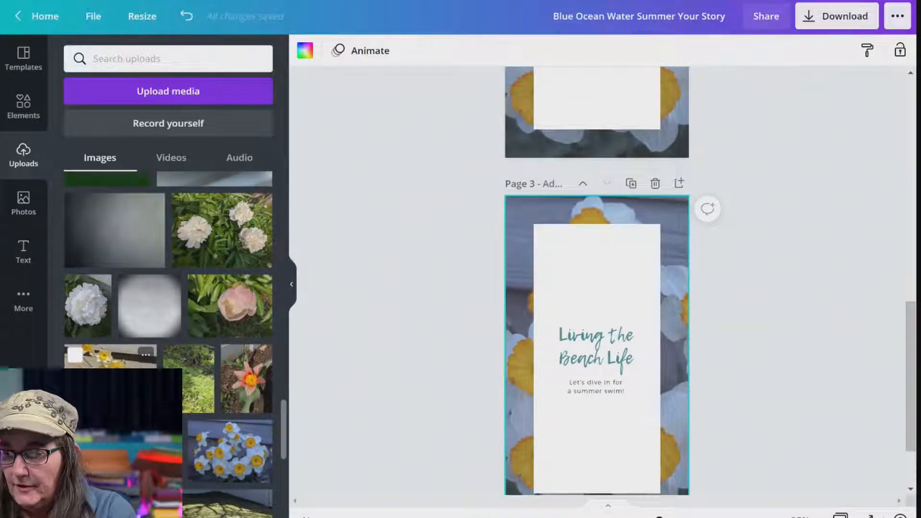
scroll(110, 346, "down", 5)
scroll(107, 307, "down", 1)
scroll(216, 264, "down", 2)
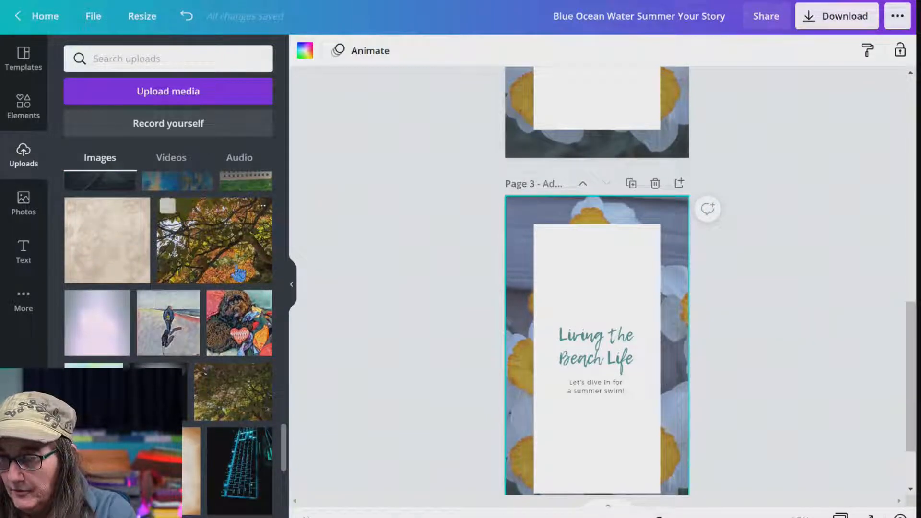
left_click_drag(259, 259, 535, 324)
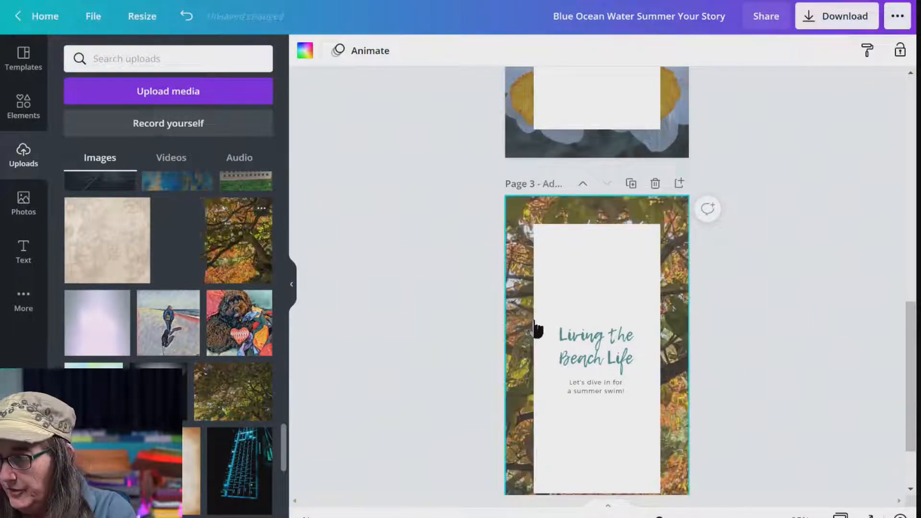
Duplicate page 3 and set the new page's background to the uploaded photo of the blue-lit keyboard.
scroll(440, 341, "down", 2)
scroll(439, 341, "up", 1)
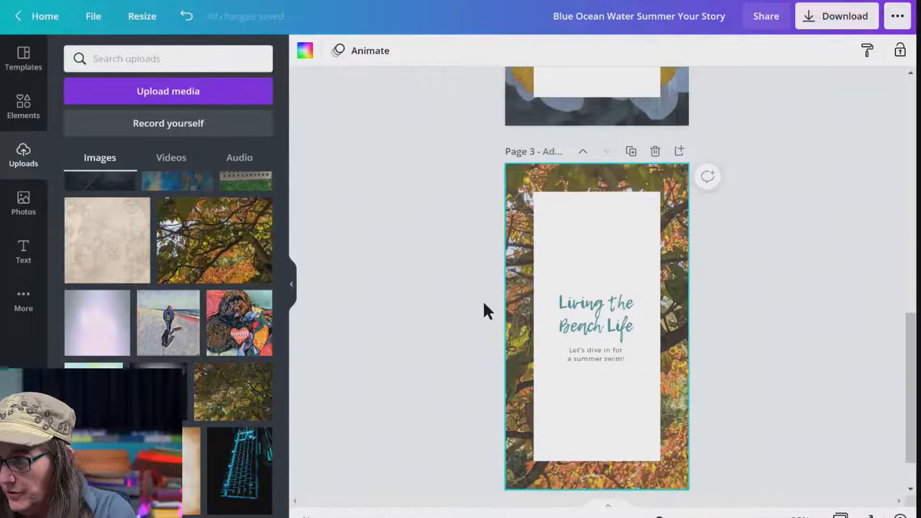
left_click(631, 152)
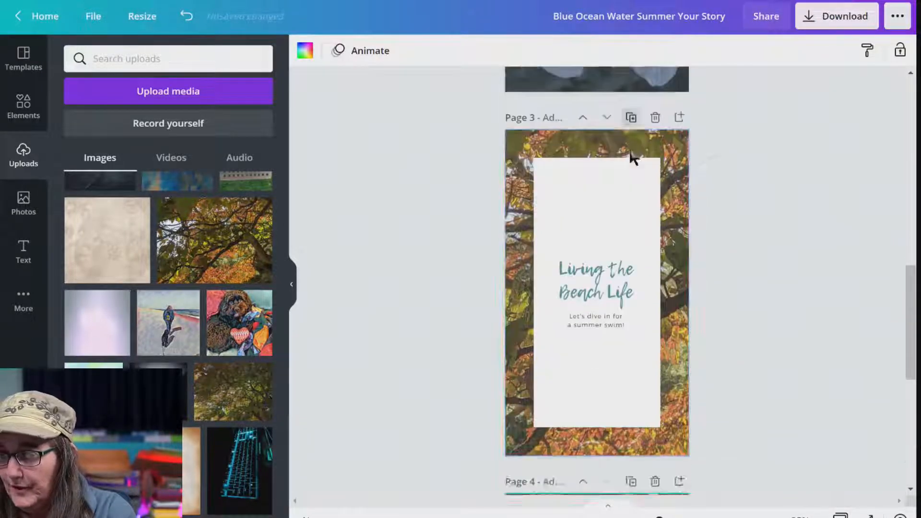
scroll(283, 318, "down", 3)
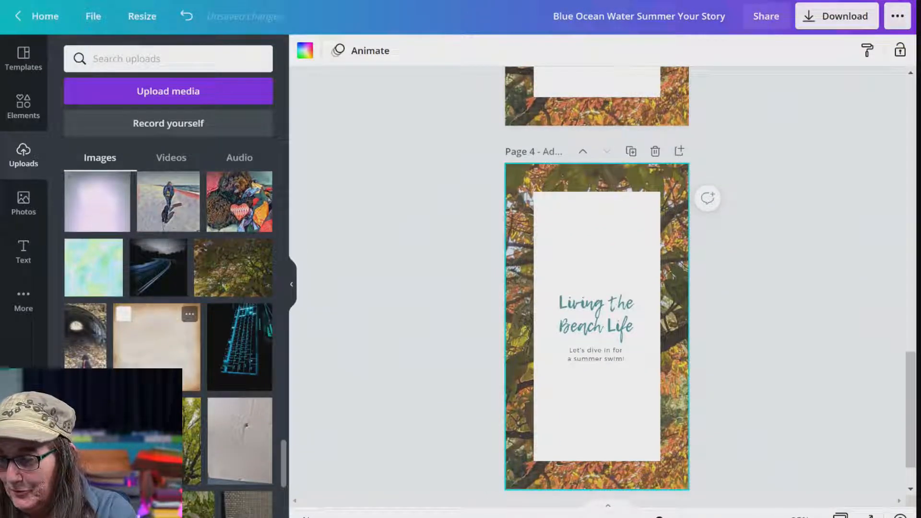
left_click_drag(249, 380, 520, 344)
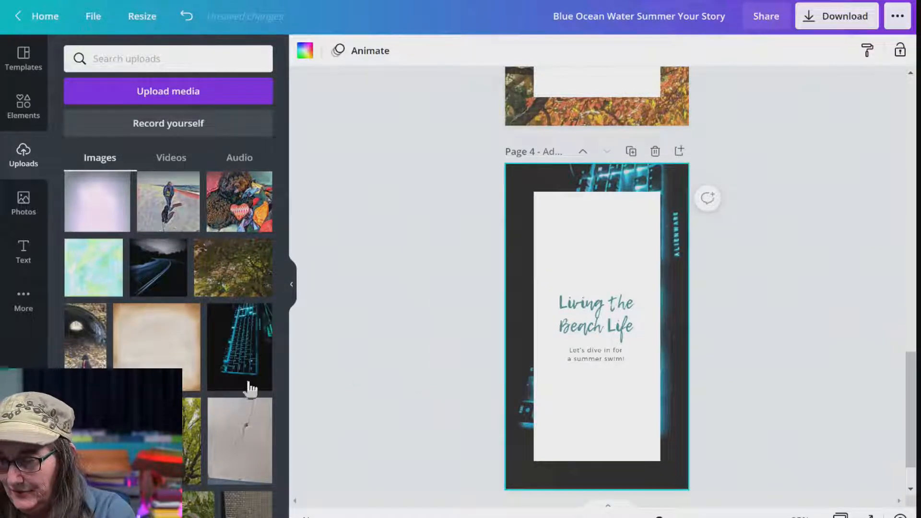
Replace page 4's background with the uploaded photo of a blue sky with wispy clouds.
scroll(192, 410, "down", 1)
key("super+Tab")
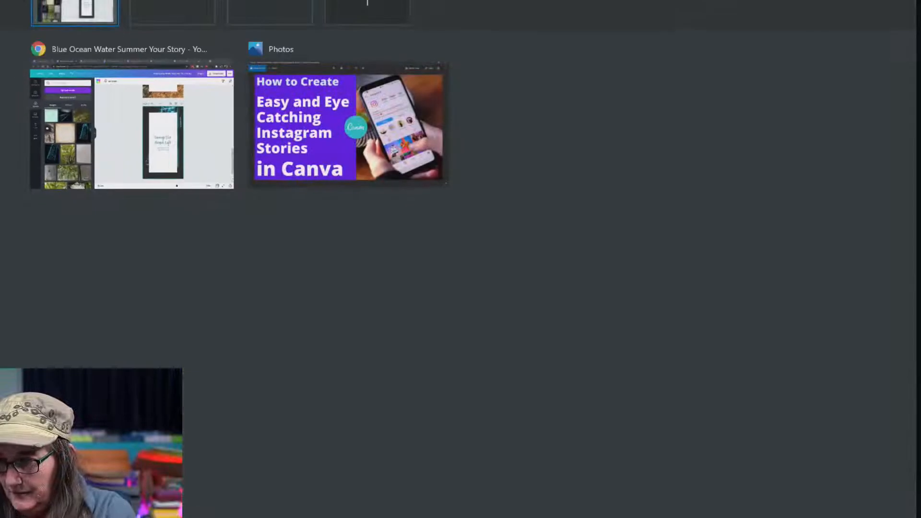
left_click(146, 173)
scroll(275, 266, "down", 10)
scroll(172, 367, "down", 2)
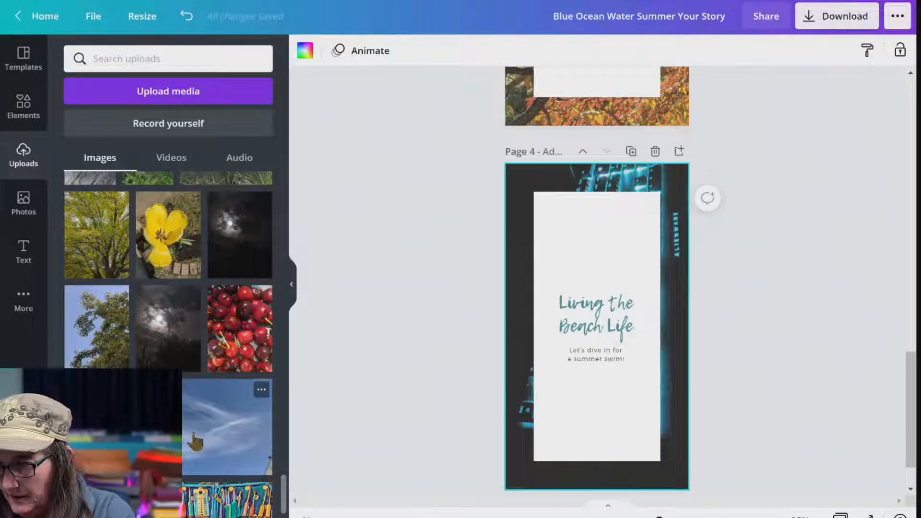
left_click_drag(195, 441, 531, 357)
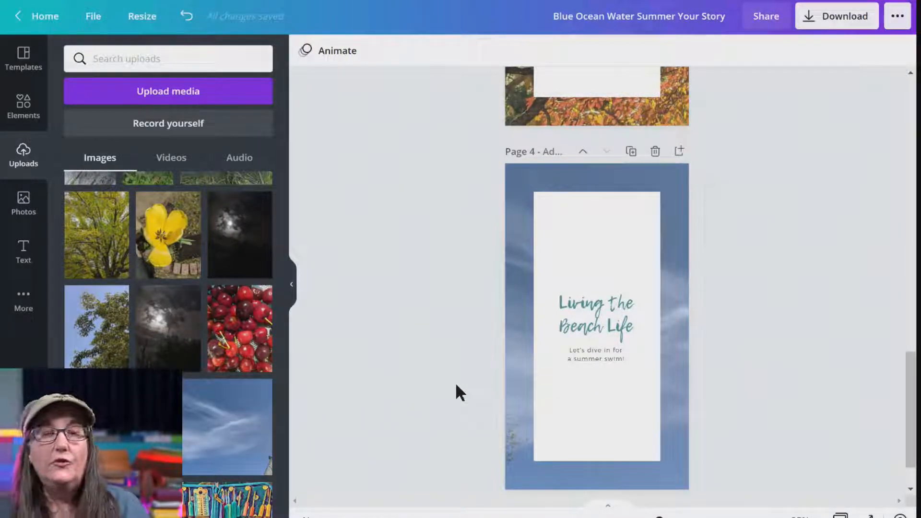
Add the graphic of pink flowers in a vase to the lower part of page 1, overlapping the white panel.
scroll(455, 382, "up", 10)
scroll(456, 392, "up", 5)
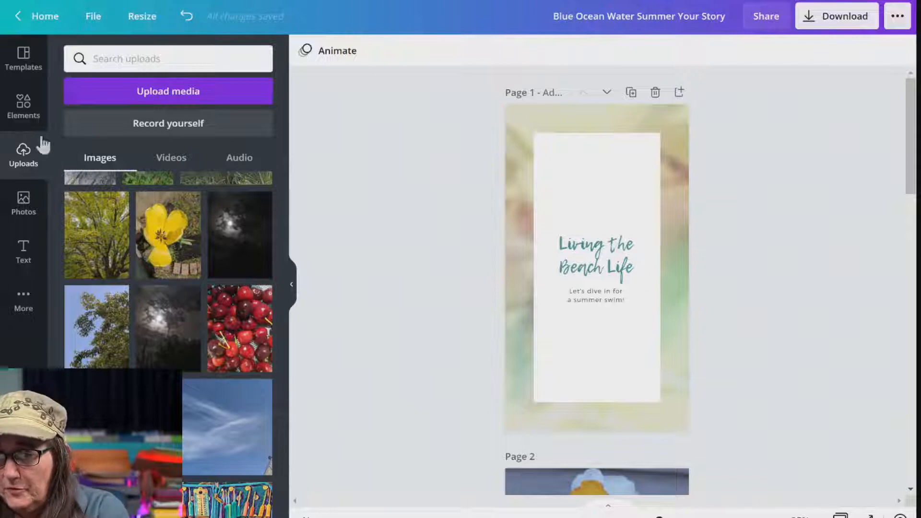
left_click(24, 107)
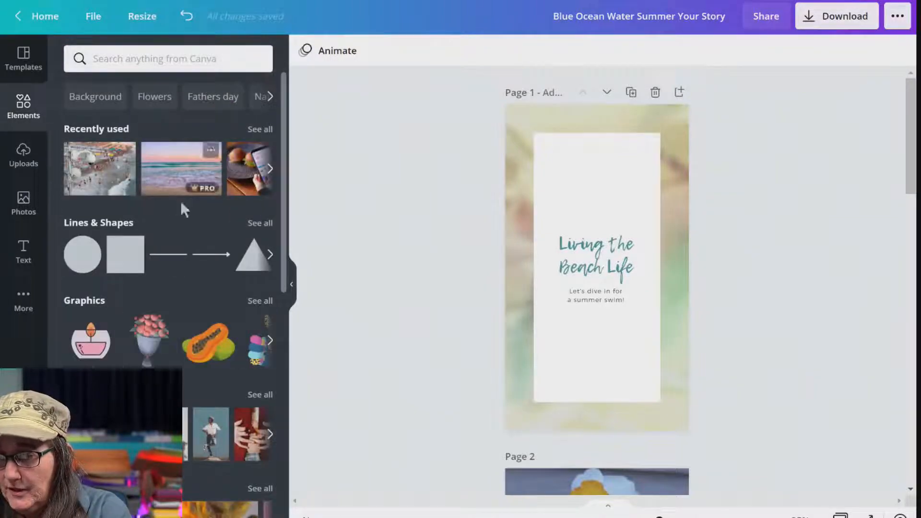
left_click_drag(151, 336, 595, 341)
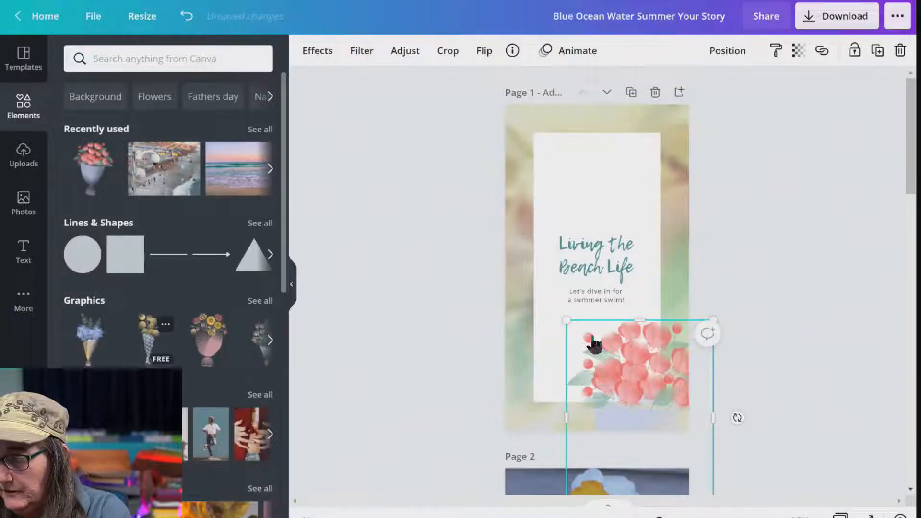
Add a square shape to page 1 so it overlaps the white panel's left edge and part of the title text.
left_click(821, 366)
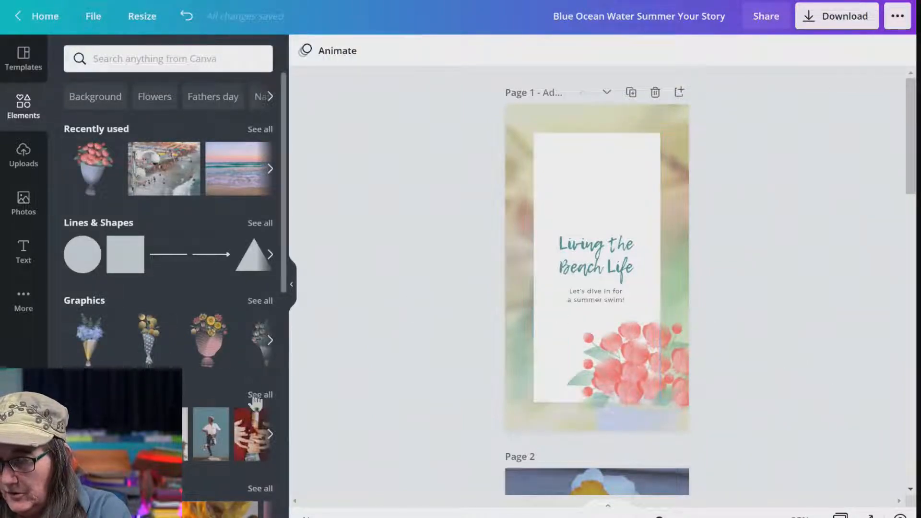
left_click_drag(128, 269, 536, 226)
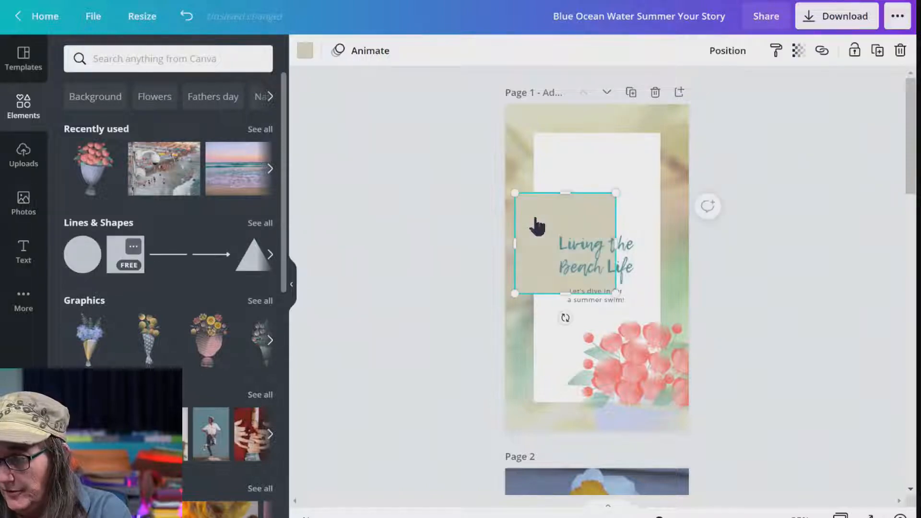
scroll(160, 321, "down", 6)
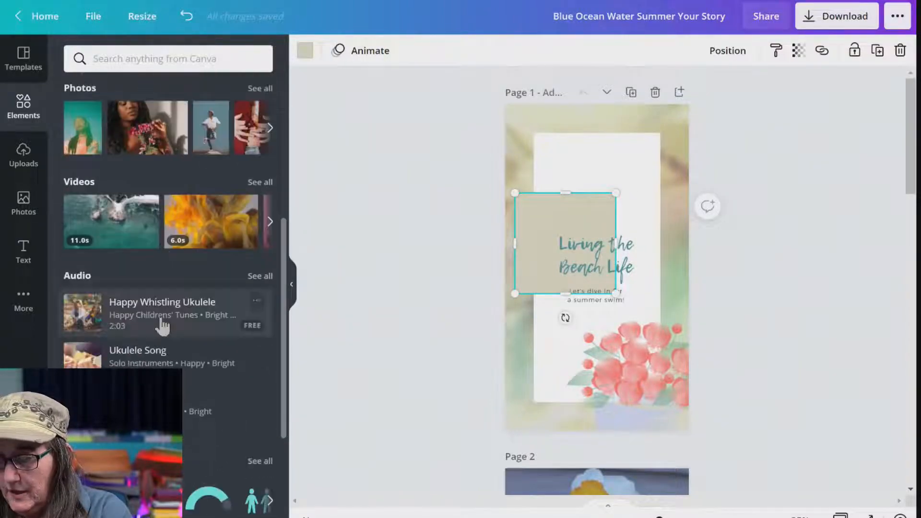
scroll(162, 326, "down", 2)
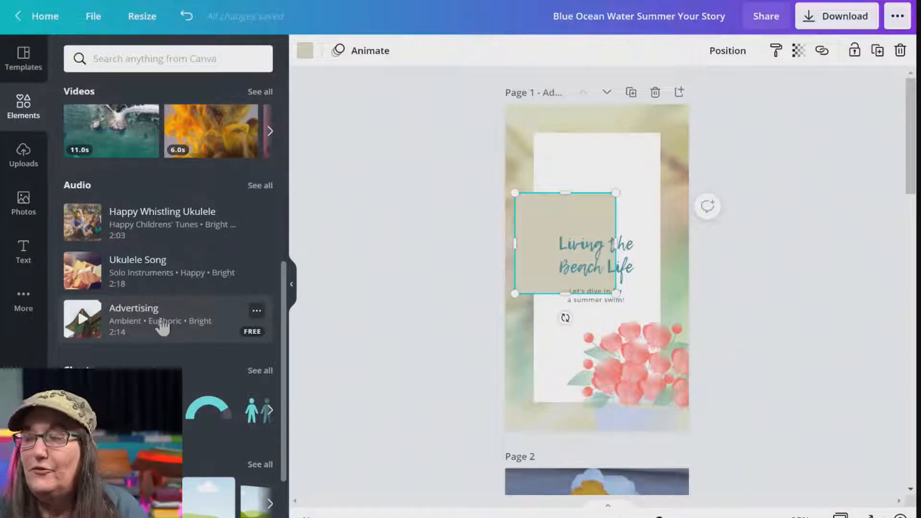
On page 4, set the "Living the Beach Life" title to Cooper Hewitt Heavy and the text below it to Aileron Heavy.
scroll(379, 295, "down", 10)
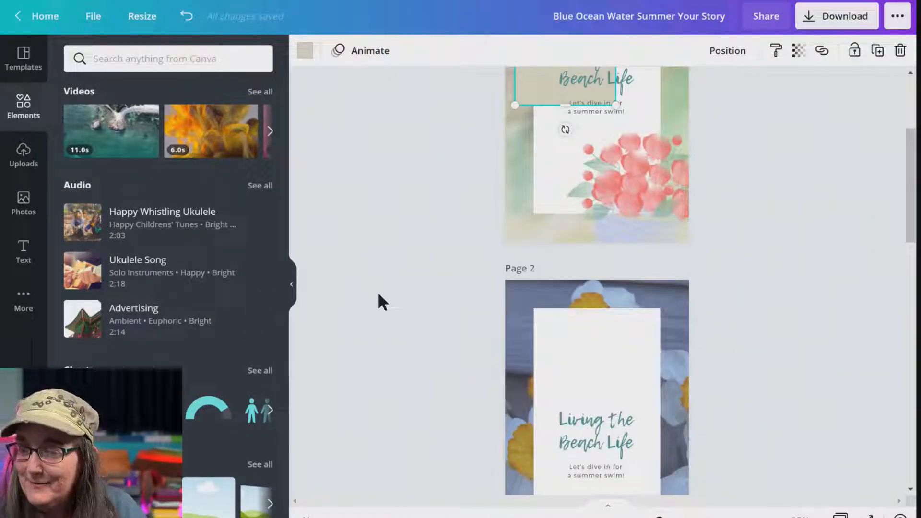
scroll(378, 295, "down", 8)
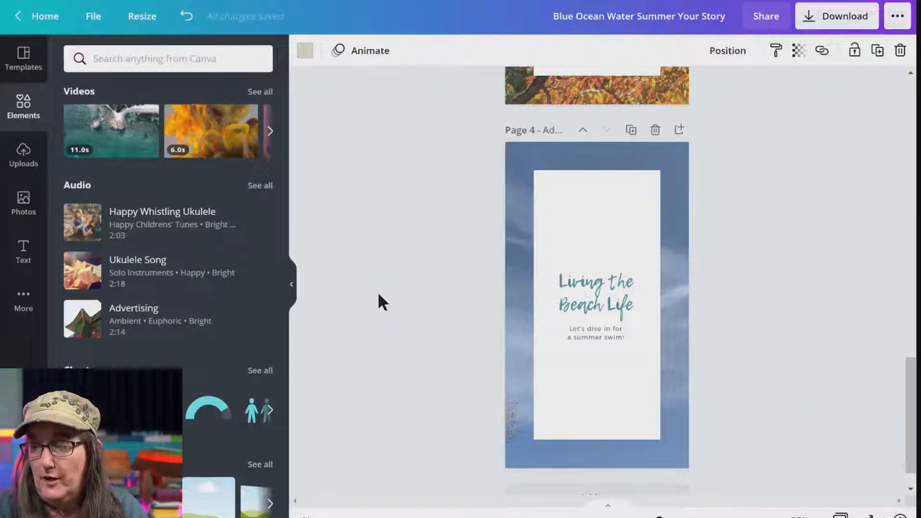
left_click(609, 290)
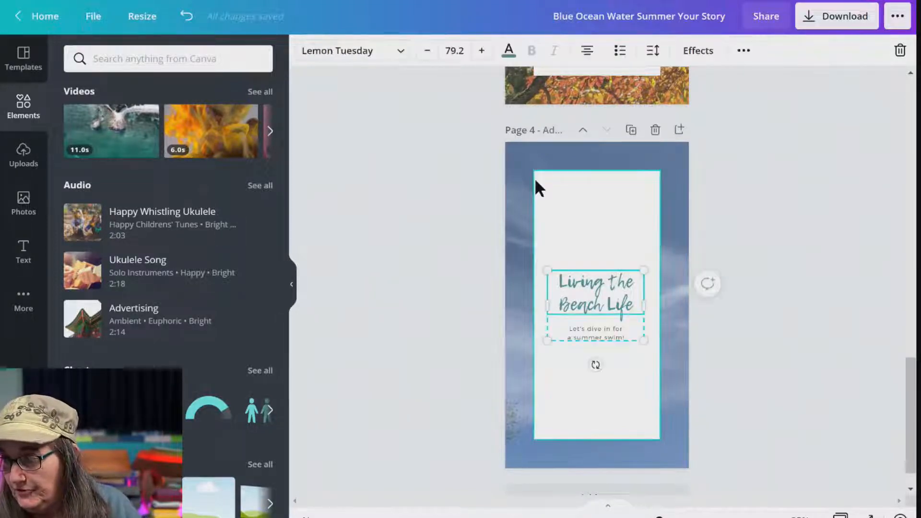
left_click(397, 55)
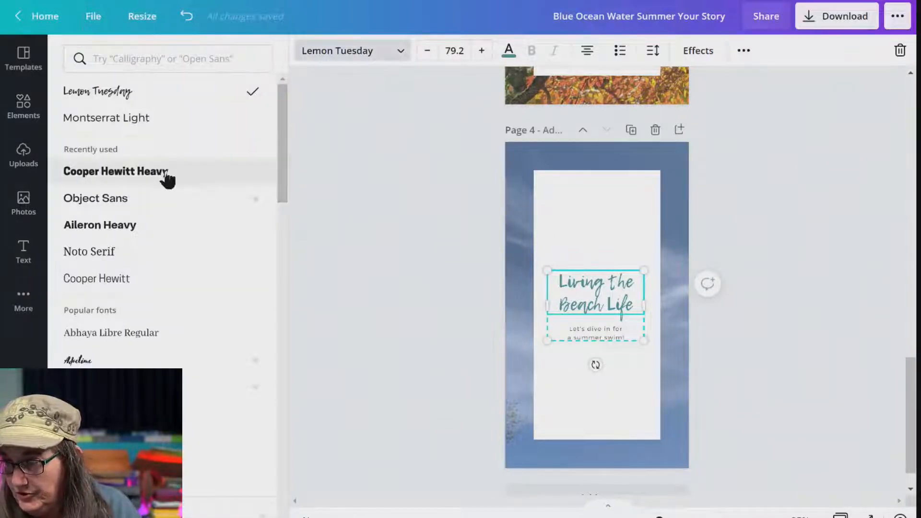
left_click(592, 337)
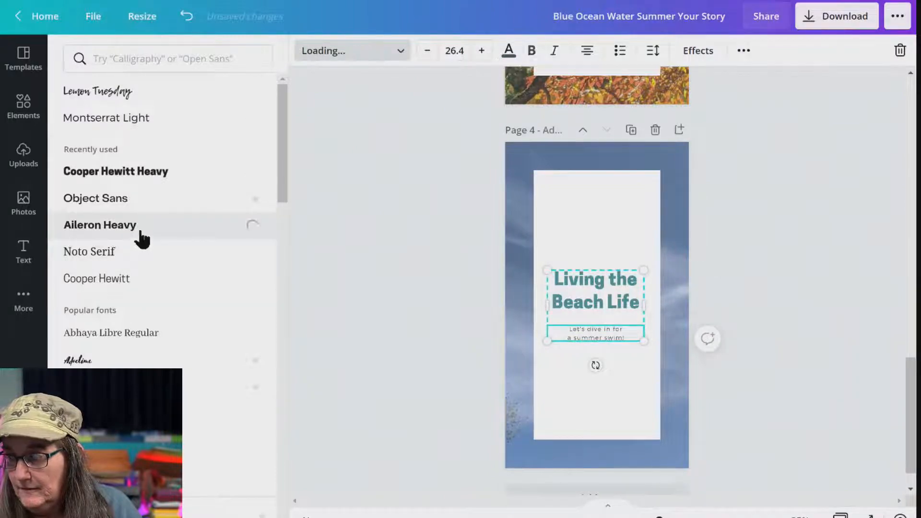
left_click(357, 281)
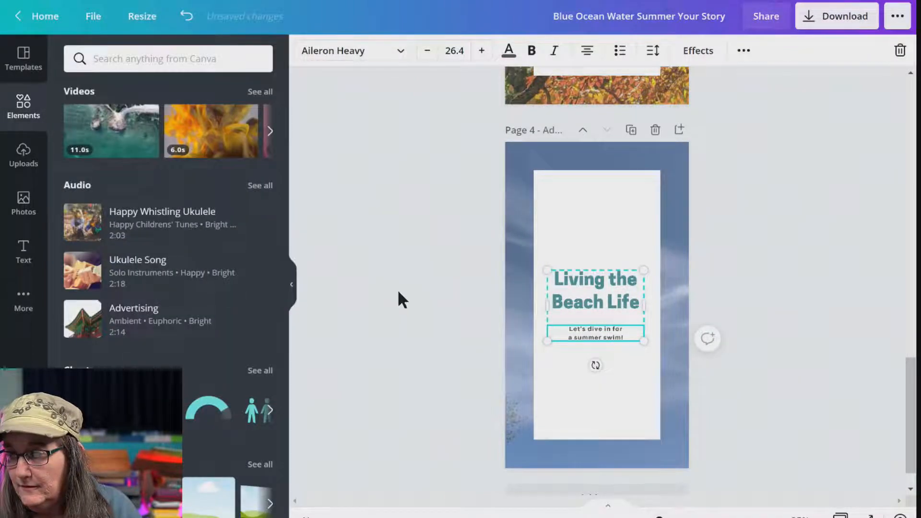
scroll(407, 296, "up", 10)
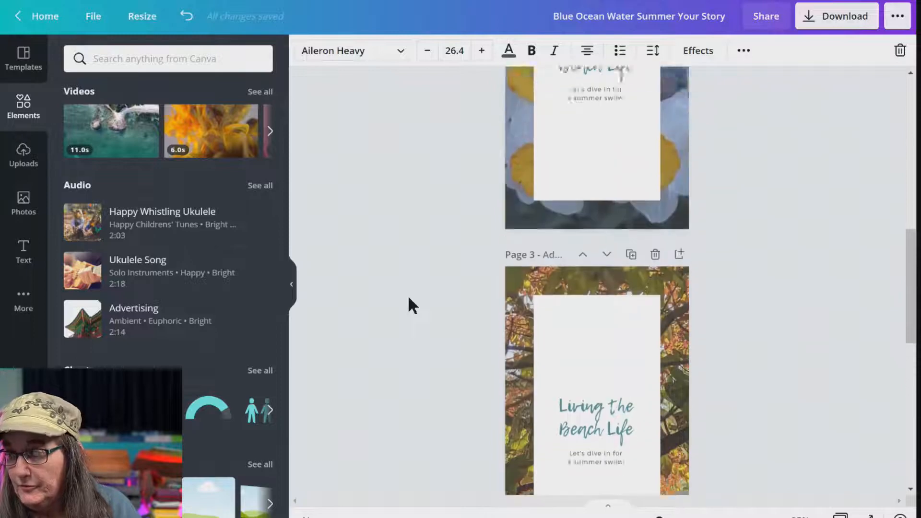
scroll(408, 298, "up", 15)
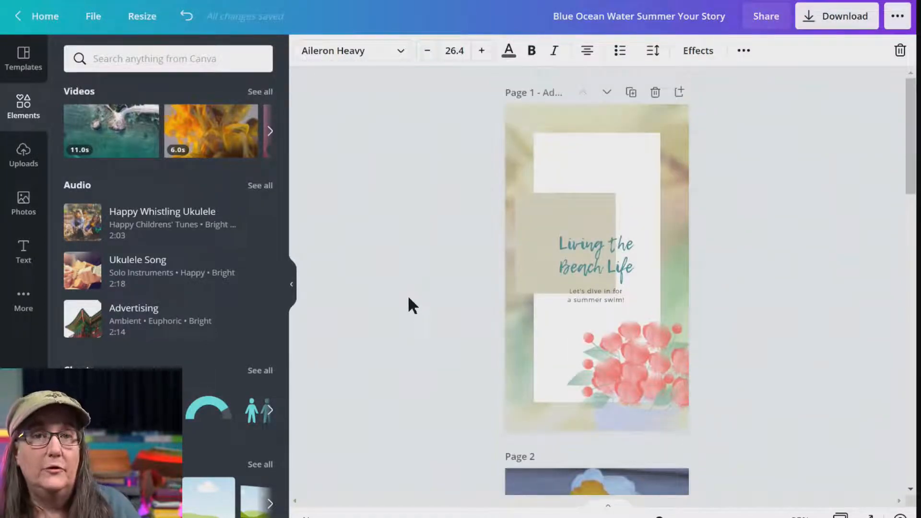